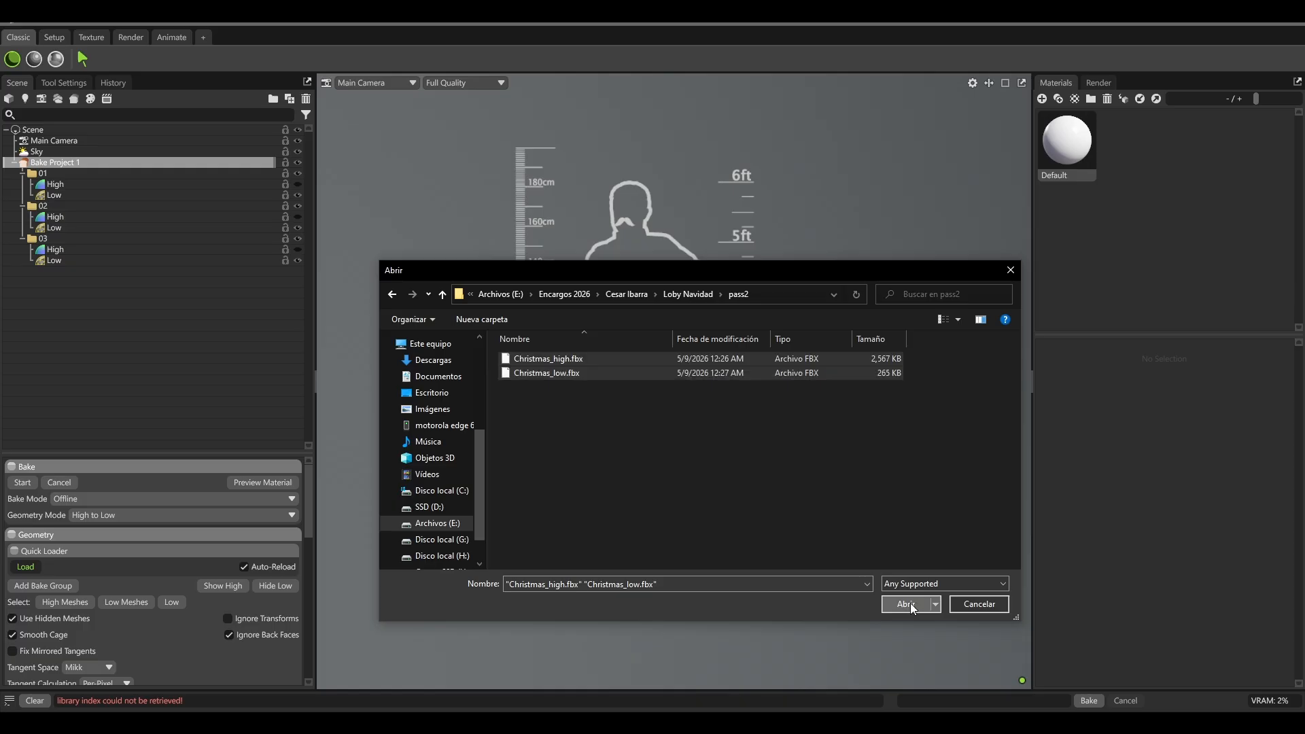
Load Christmas_high.fbx and Christmas_low.fbx into the bake project and expand the 01_P_Gift and 01_P_House bake groups.
left_click(911, 602)
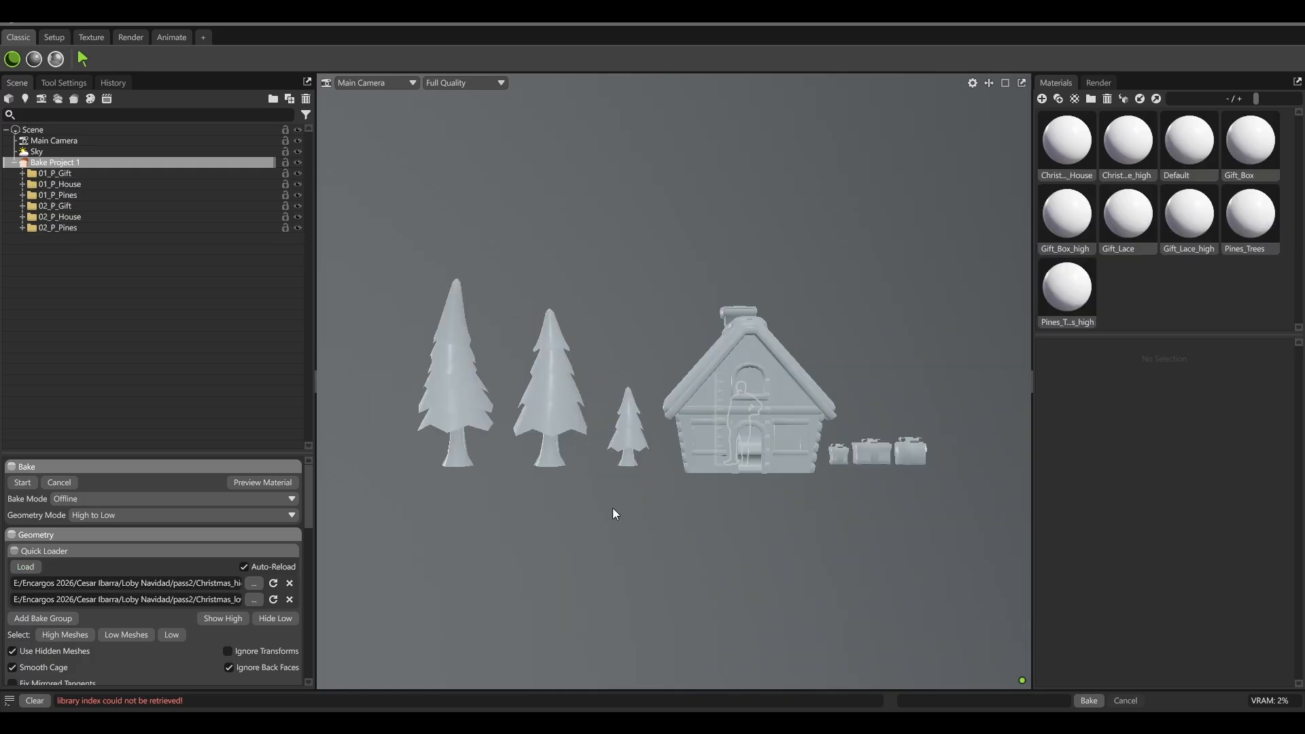
left_click(23, 174)
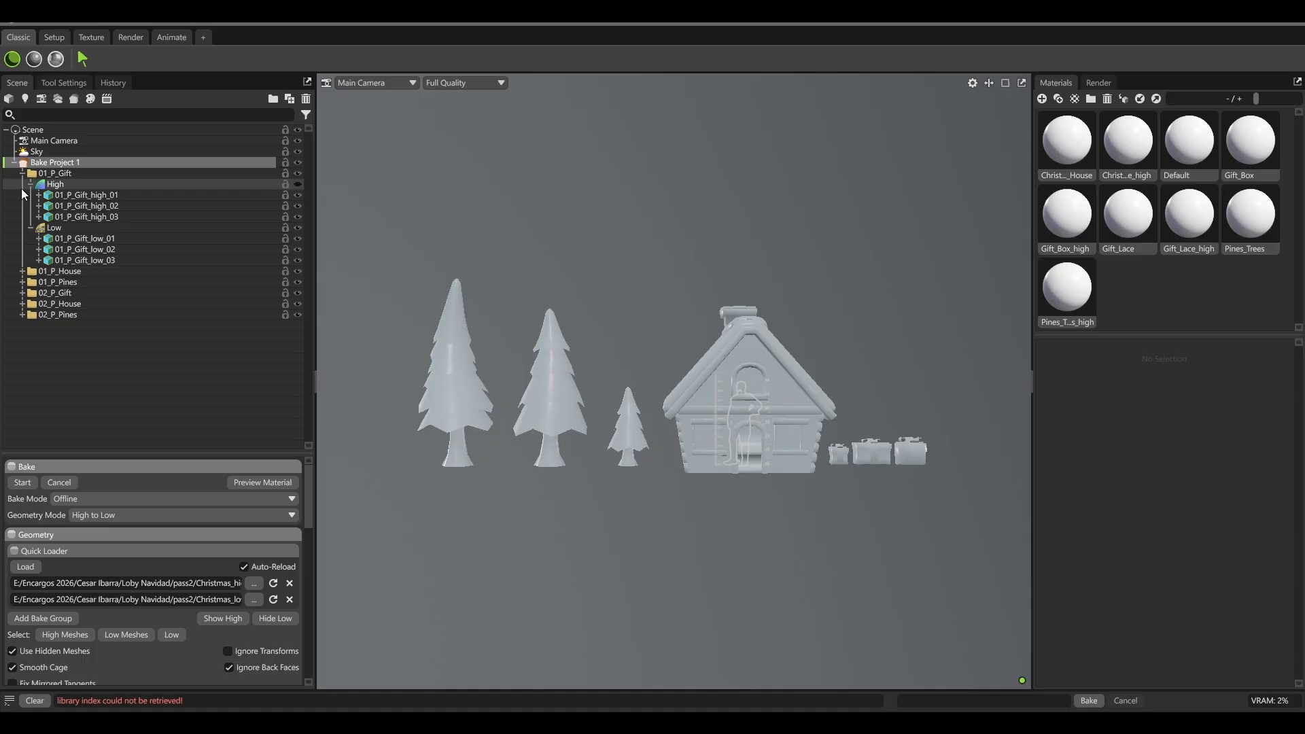
left_click(23, 271)
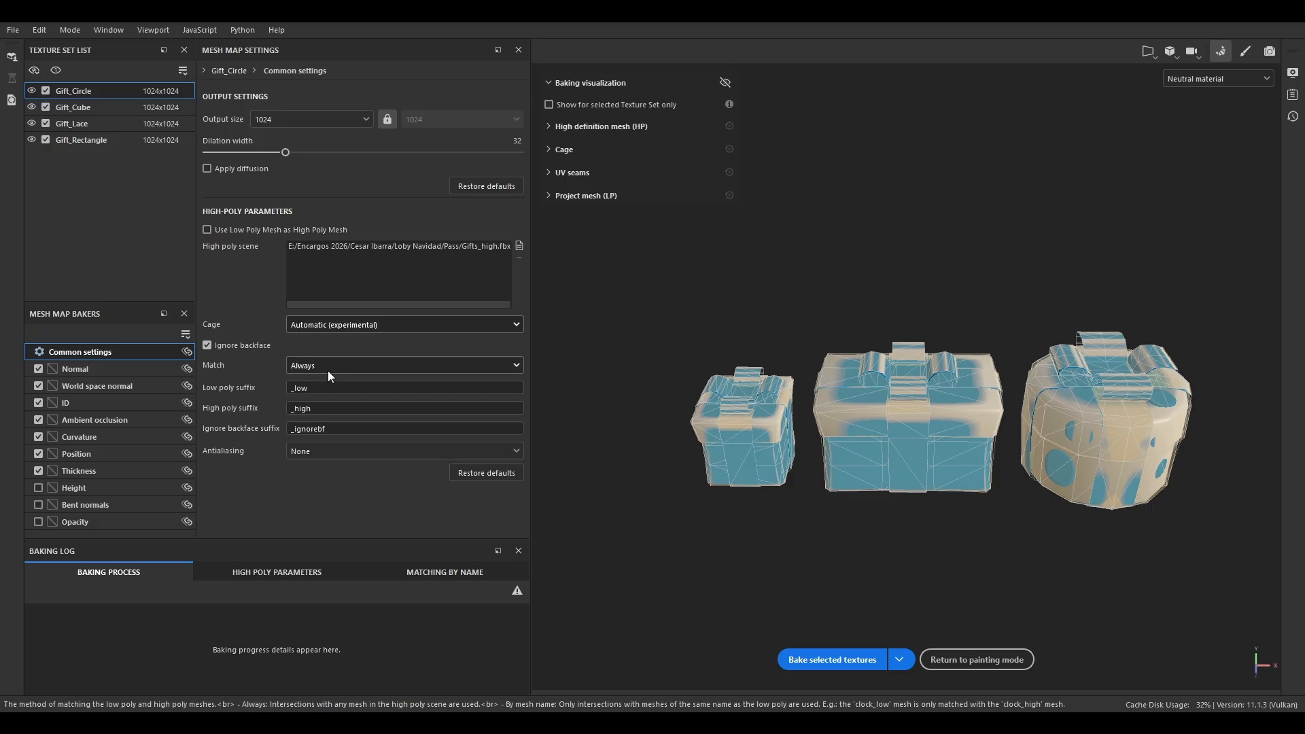
In Substance Painter, set the high-poly matching method to By mesh name in the common bake settings.
left_click(331, 366)
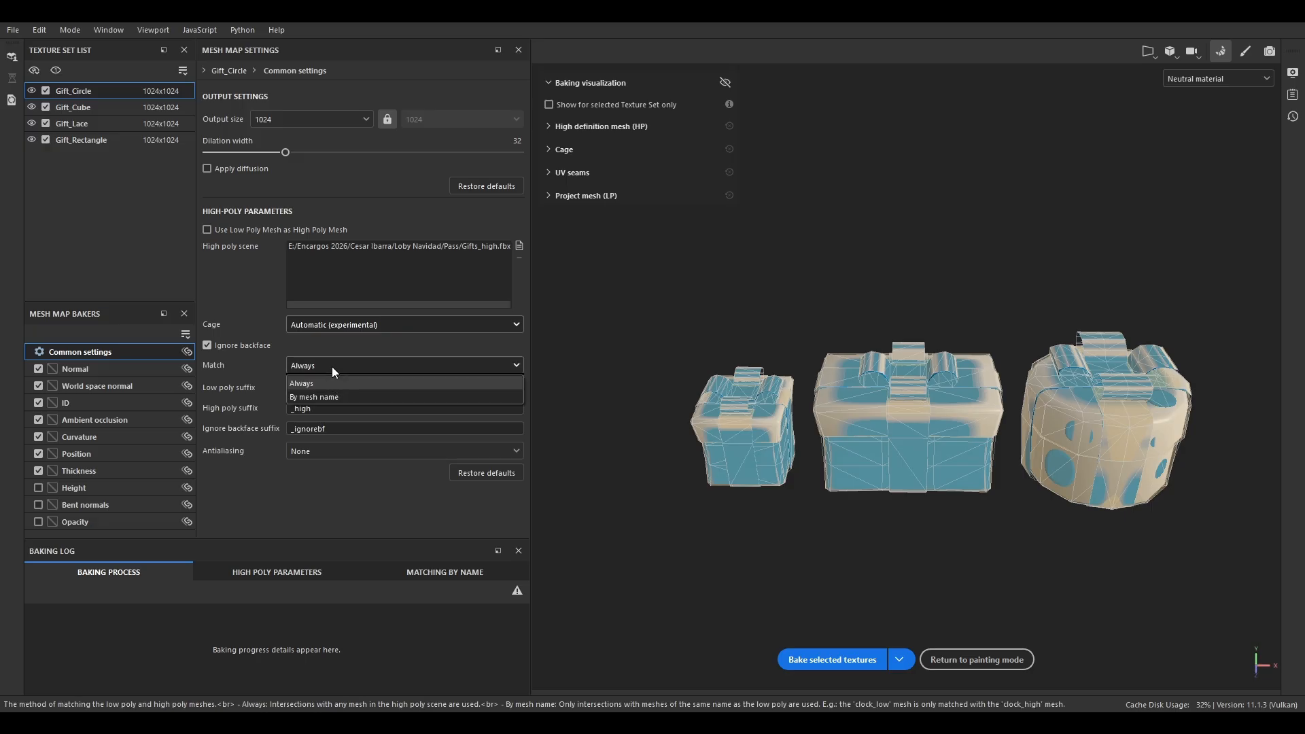
left_click(327, 397)
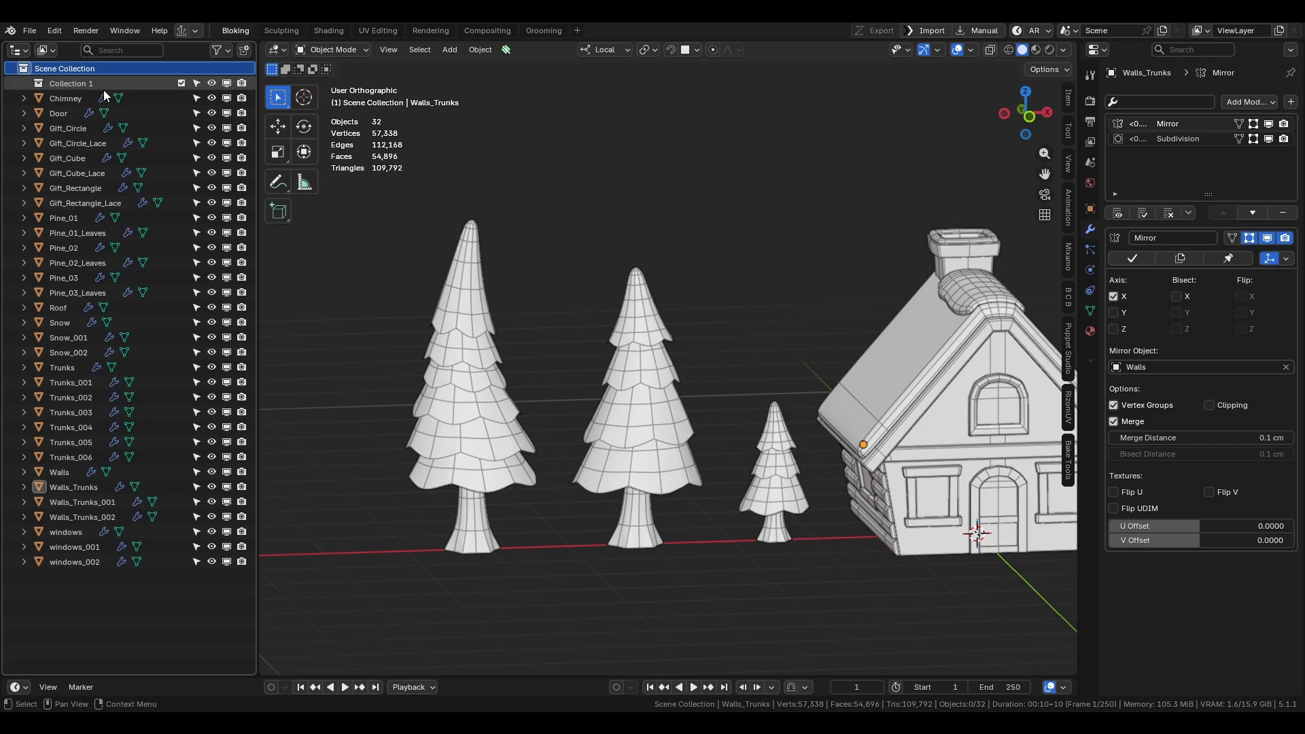
In Blender, rename the collection at the head of the scene as House.
left_click(83, 84)
double_click(83, 85)
type("House")
key("Return")
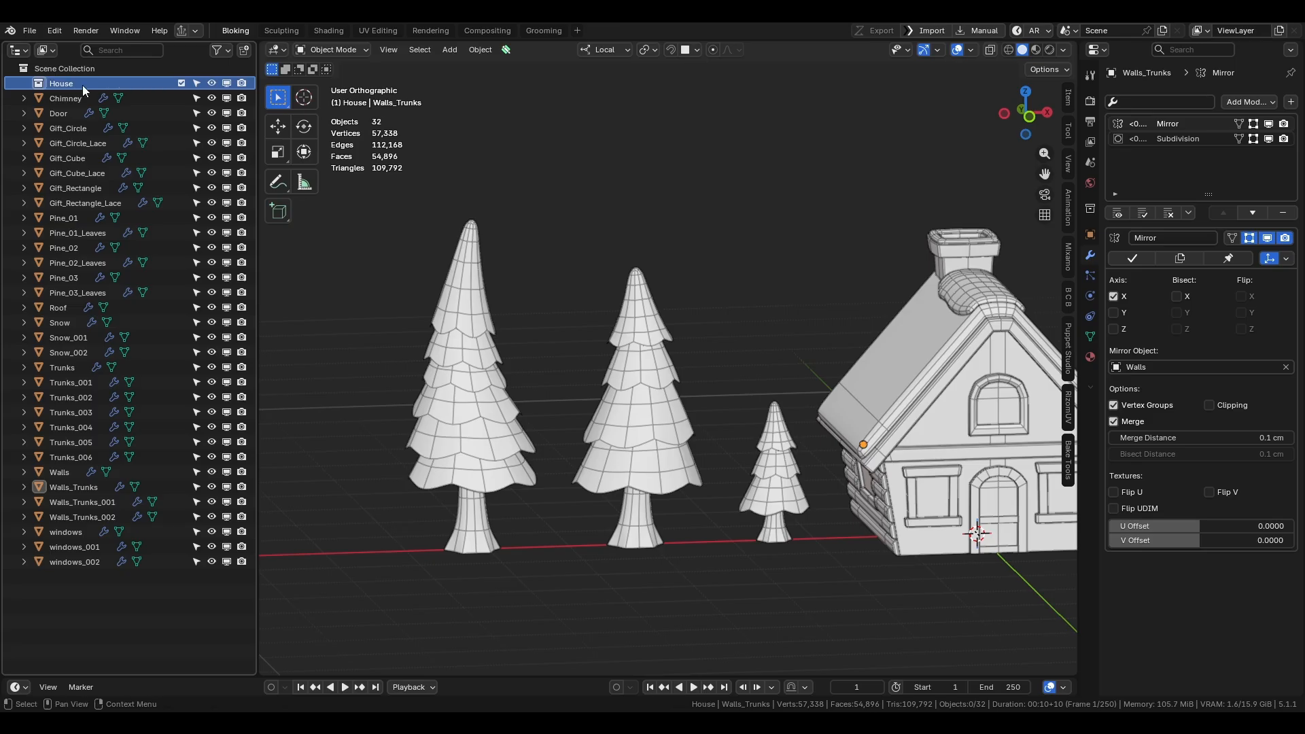
Add a sub-collection inside House and name it House_High.
left_click(244, 50)
double_click(111, 99)
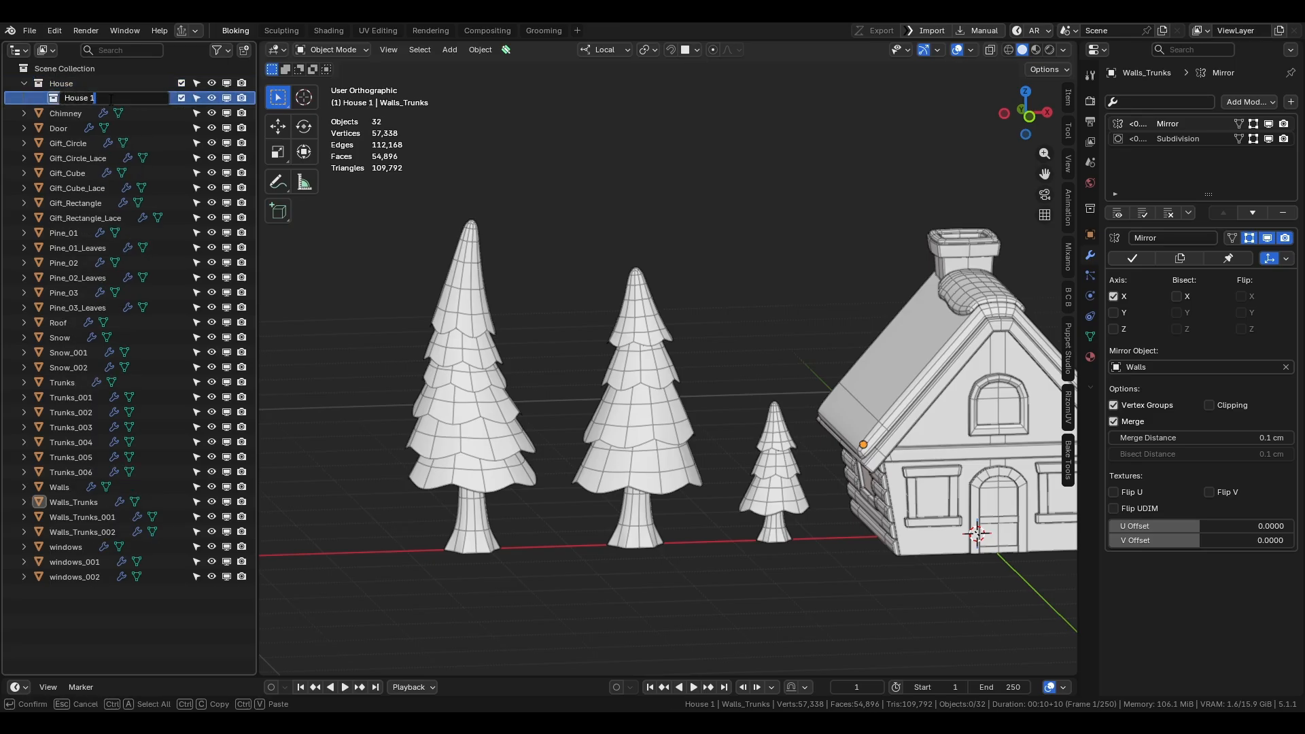
key("BackSpace")
key("BackSpace")
type("_High")
key("Return")
Add a second sub-collection inside House and name it House_Low.
left_click(115, 83)
left_click(244, 49)
double_click(79, 112)
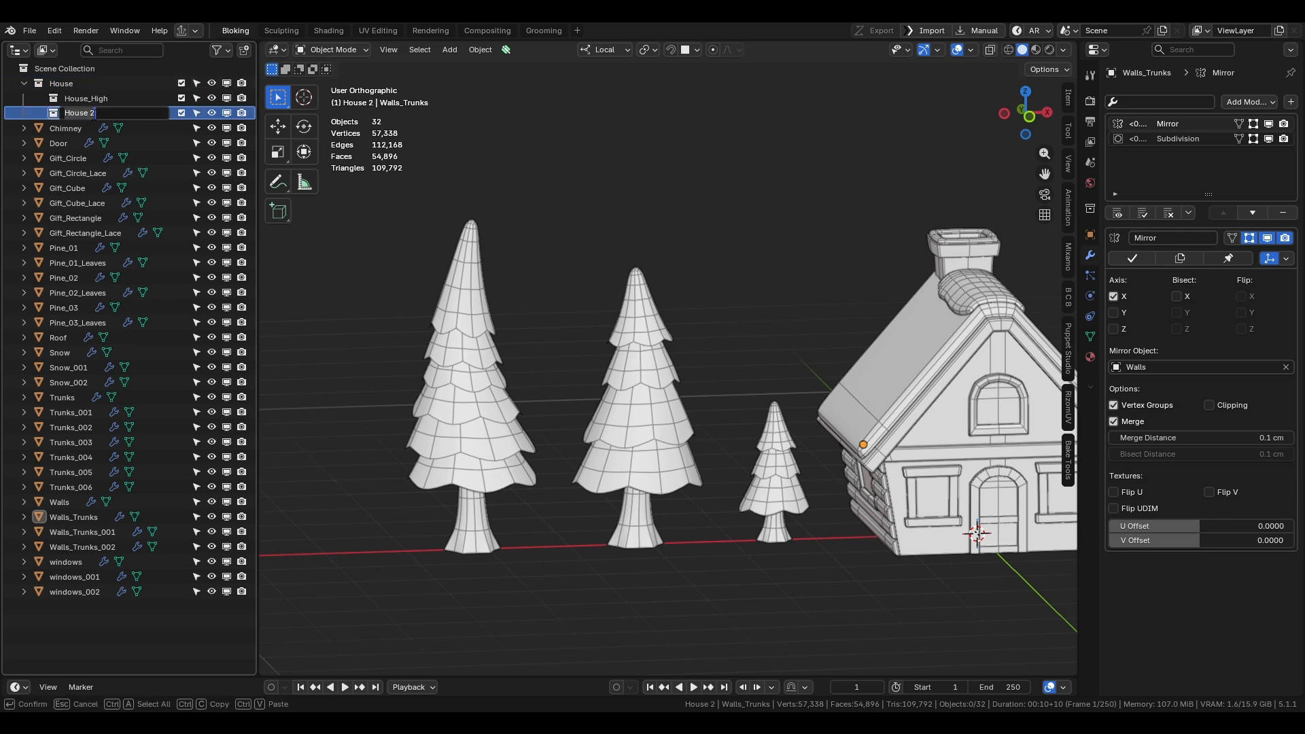
key("BackSpace")
key("BackSpace")
type("_Low")
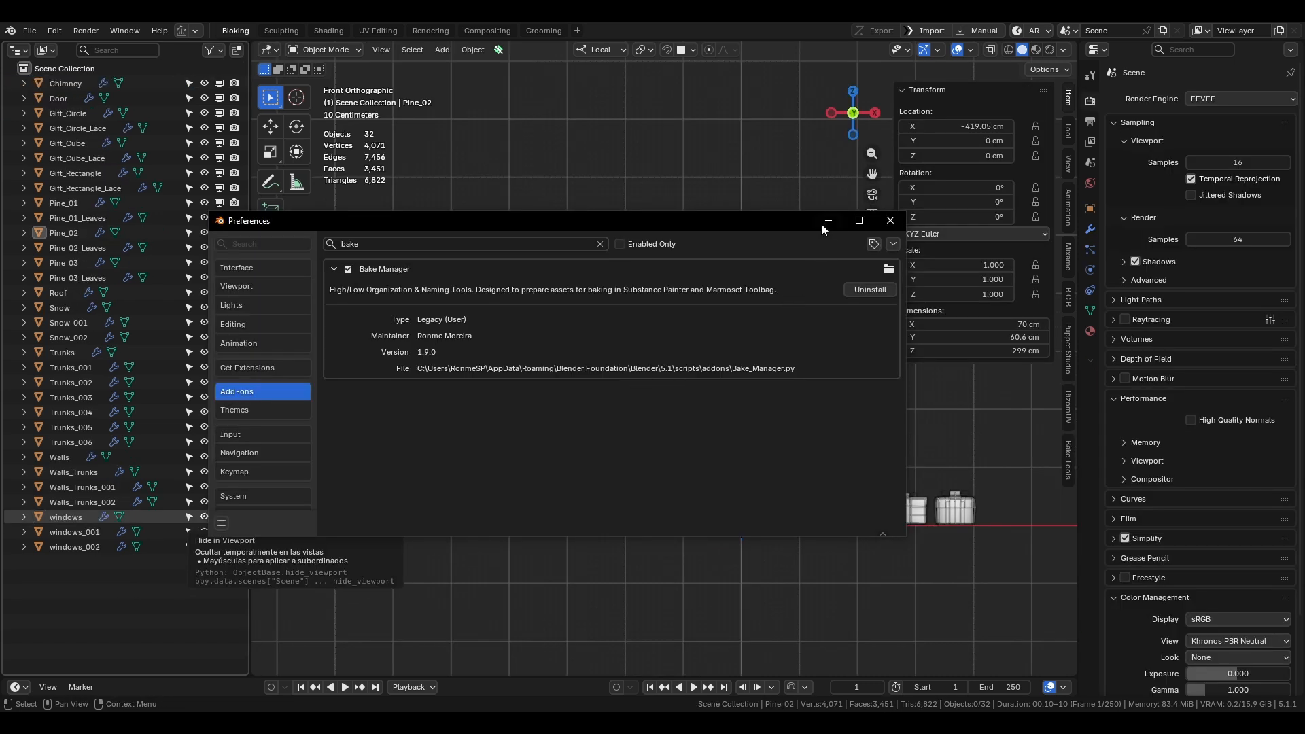
Dismiss the preferences window and generate a Body root hierarchy with the Bake Manager tools.
left_click(825, 221)
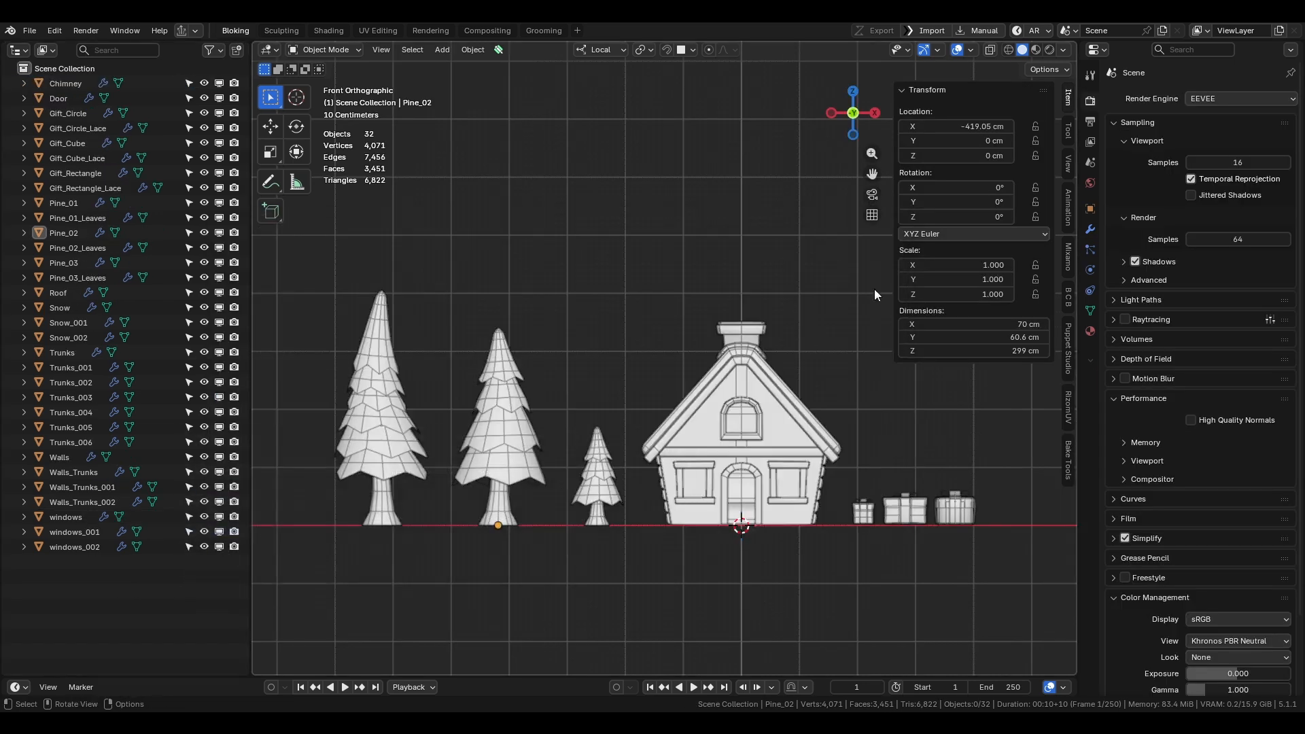
left_click(1068, 462)
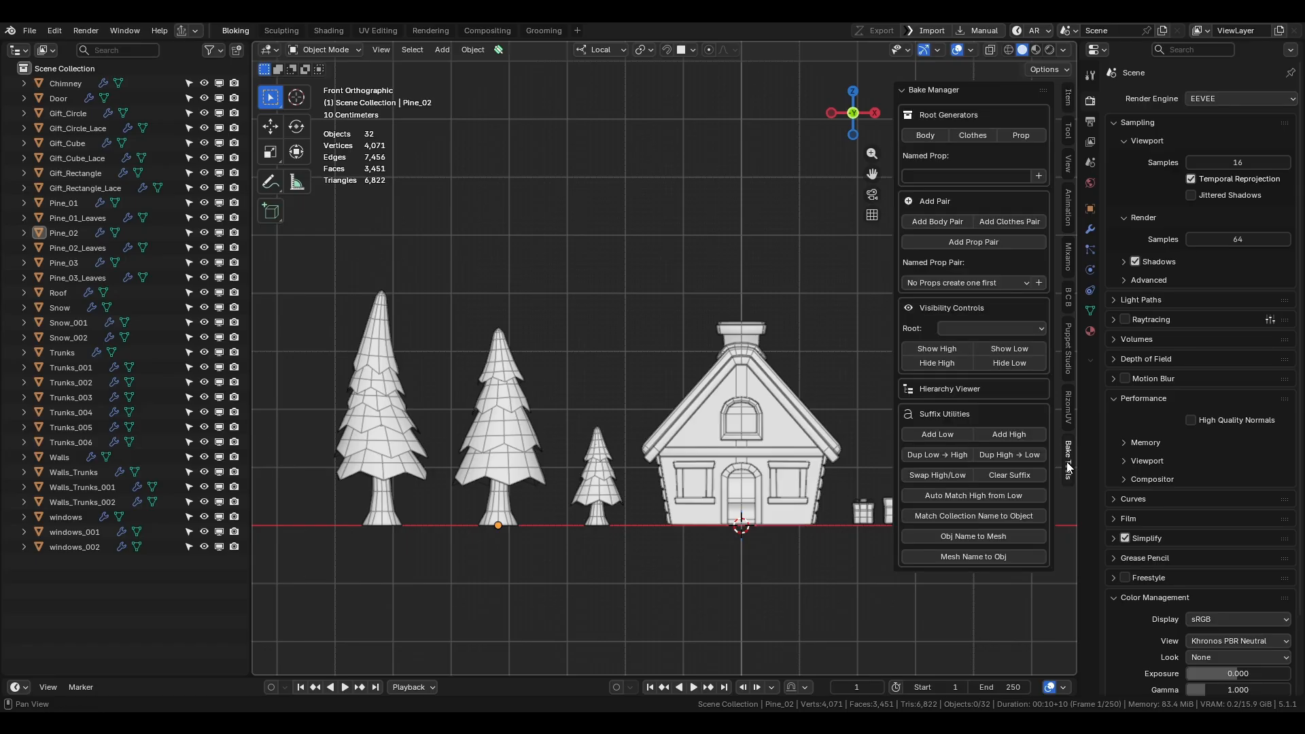
left_click(923, 137)
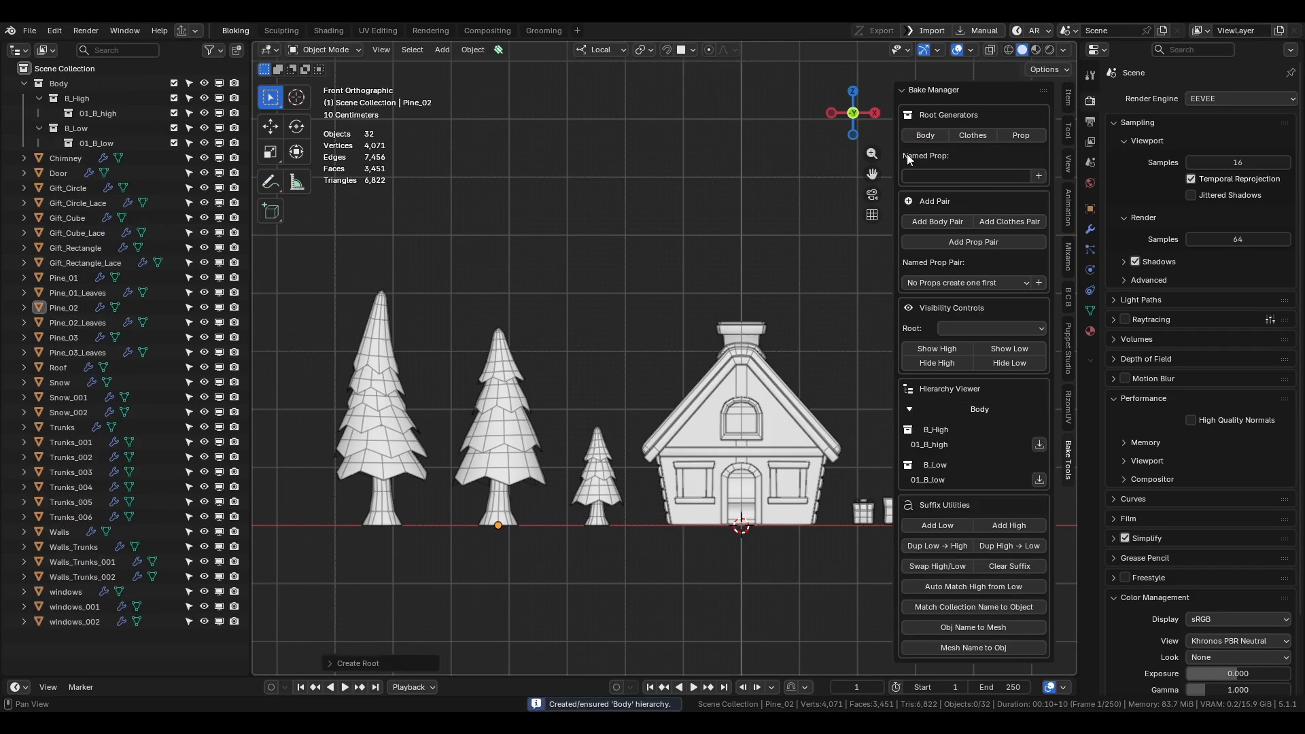
Generate a named prop hierarchy called Pine and select its Prop_Pine collection.
left_click(947, 176)
type("Pine")
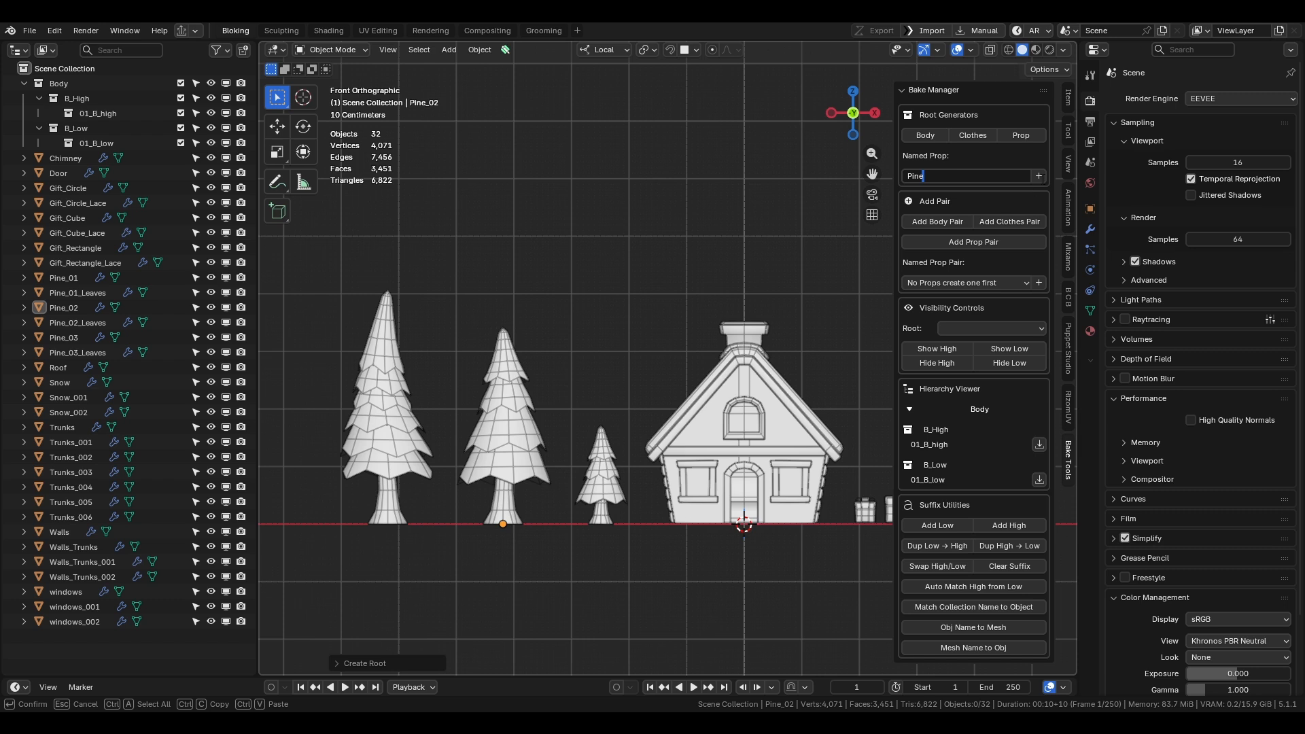
key("Return")
left_click(1042, 177)
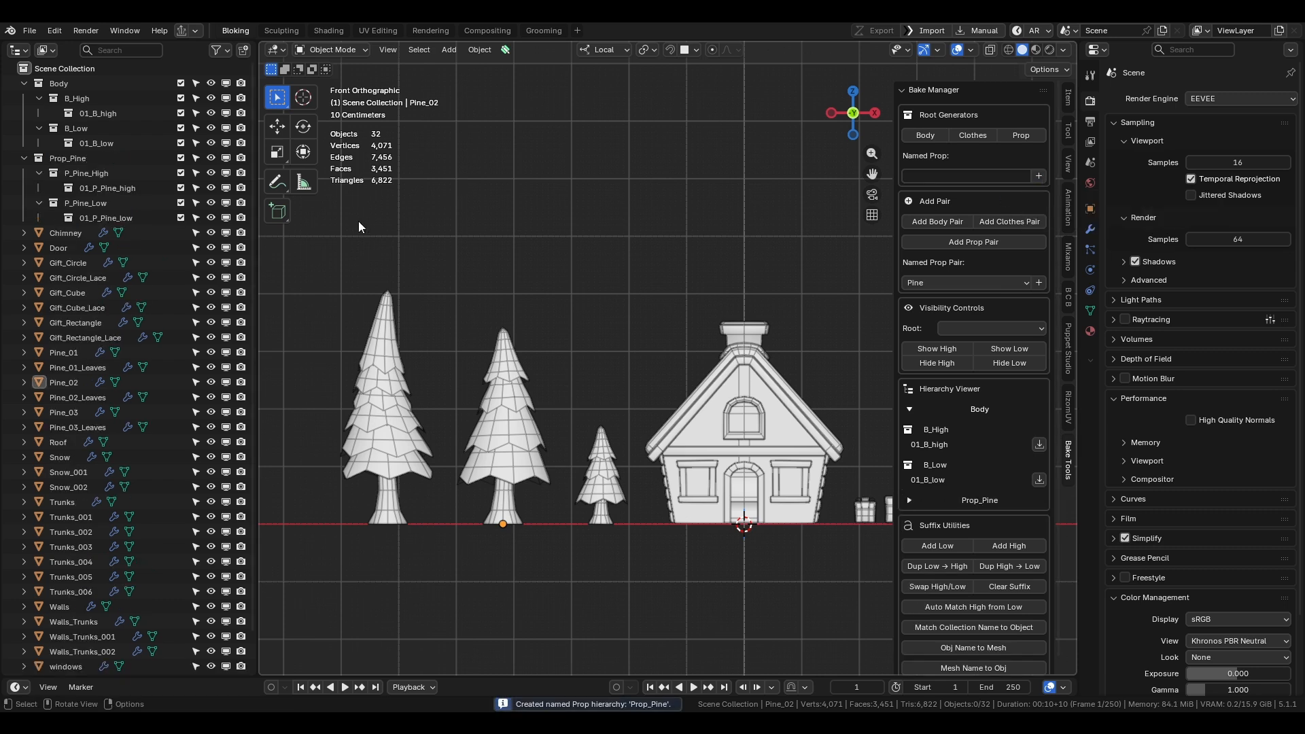
left_click(104, 161)
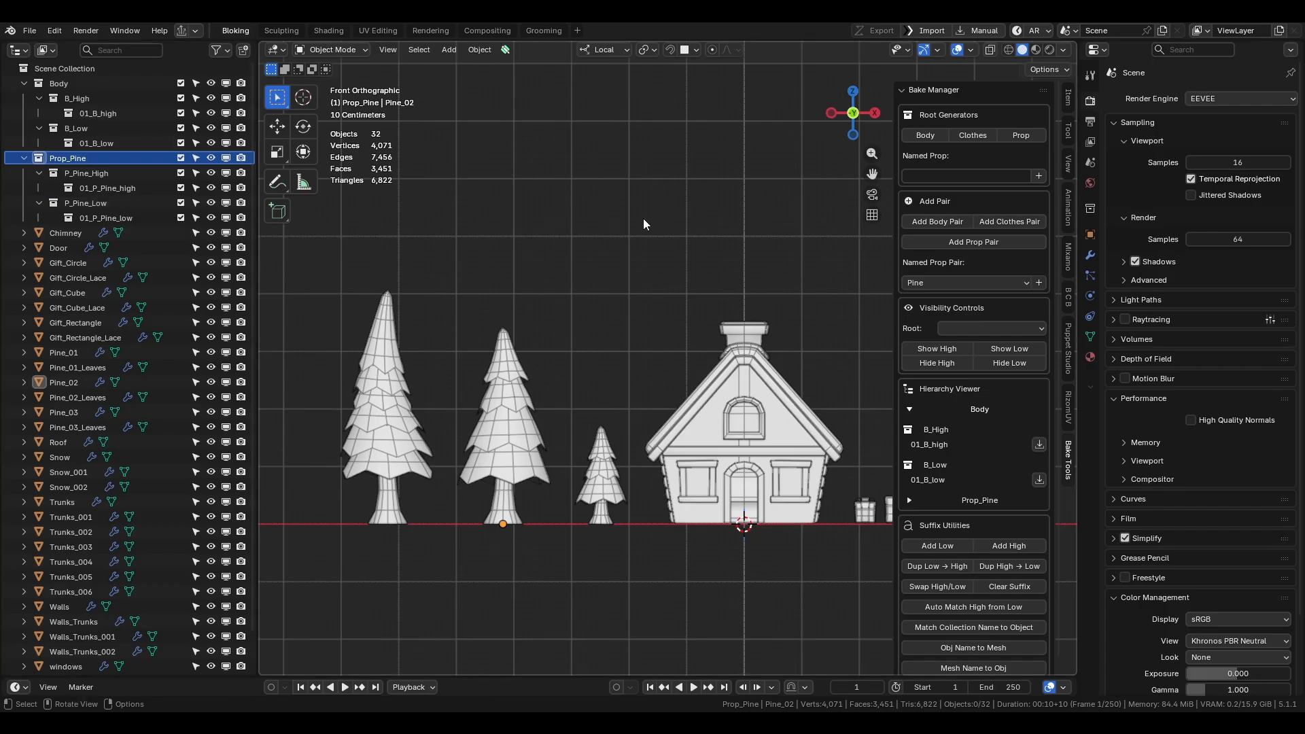
Add extra high/low collection pairs to the Body hierarchy.
left_click(937, 223)
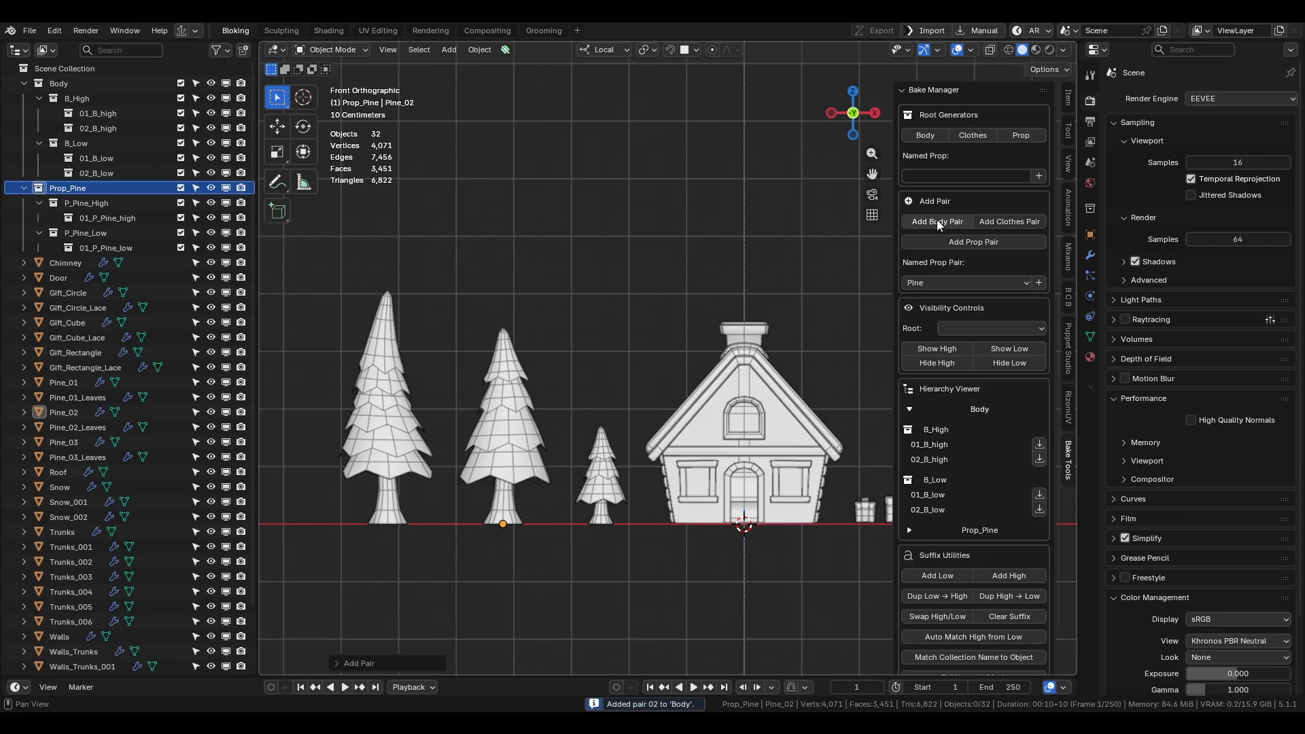
left_click(938, 223)
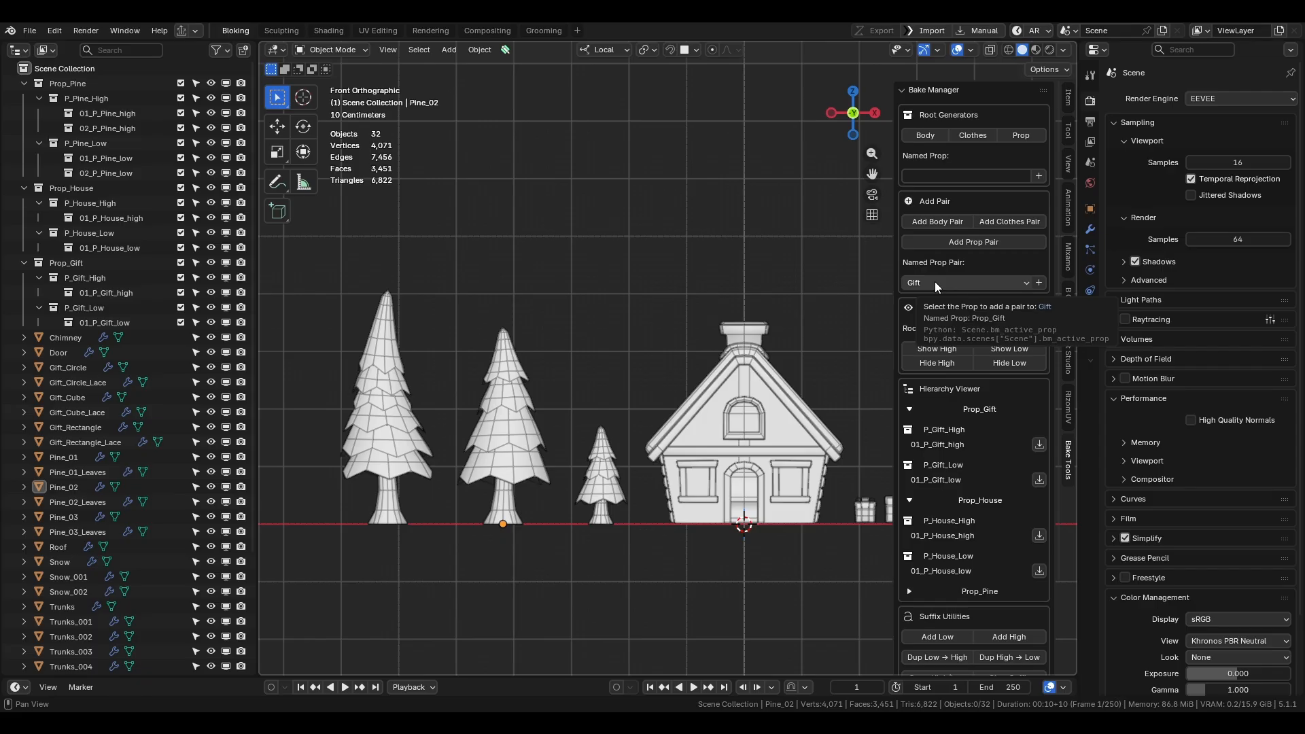
Add a second high/low collection pair to both the House and Gift named props.
left_click(935, 281)
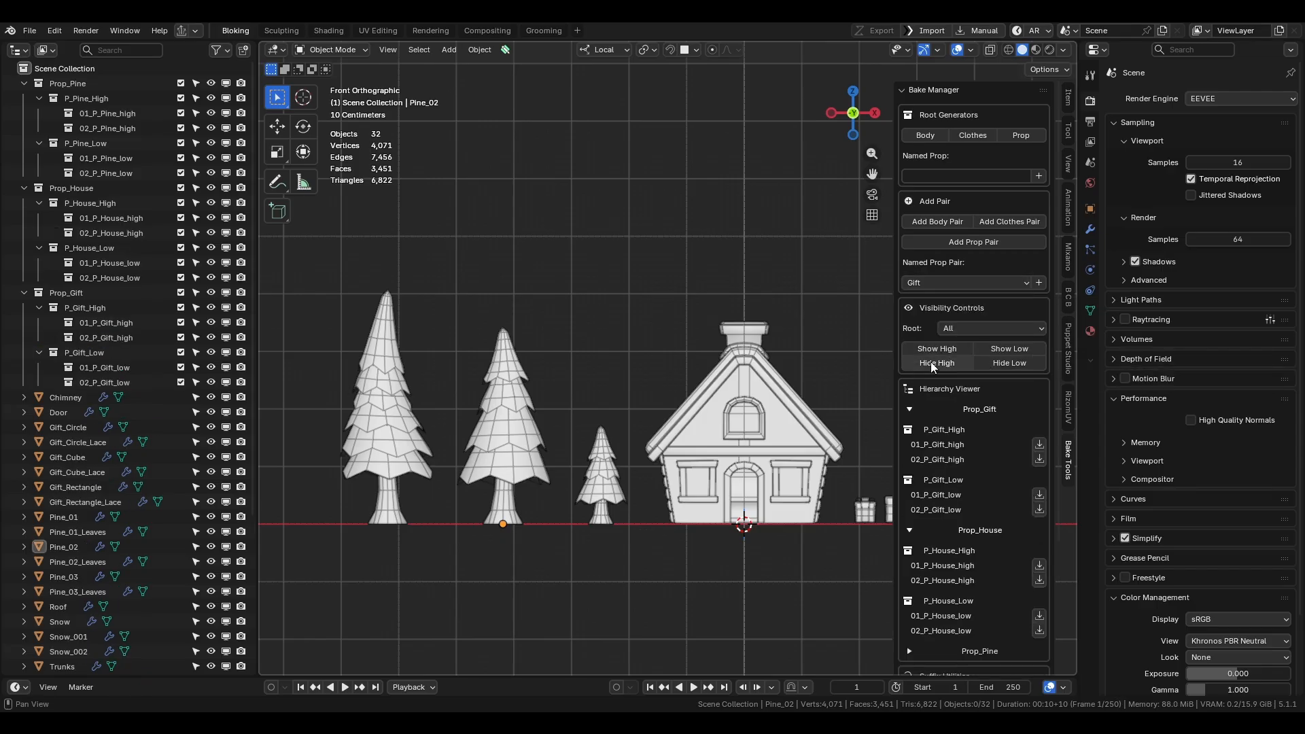
Hide and show again the high collections of all roots, and do the same with the low collections.
left_click(935, 364)
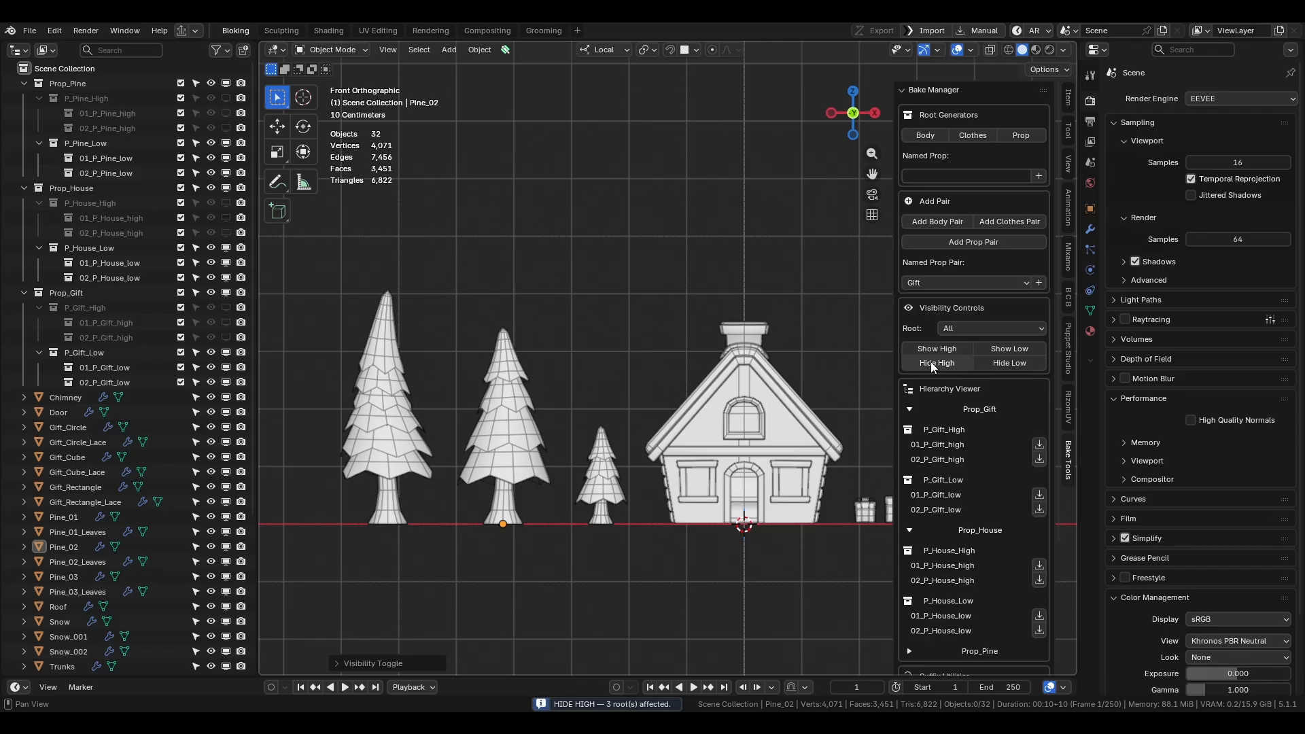
left_click(942, 352)
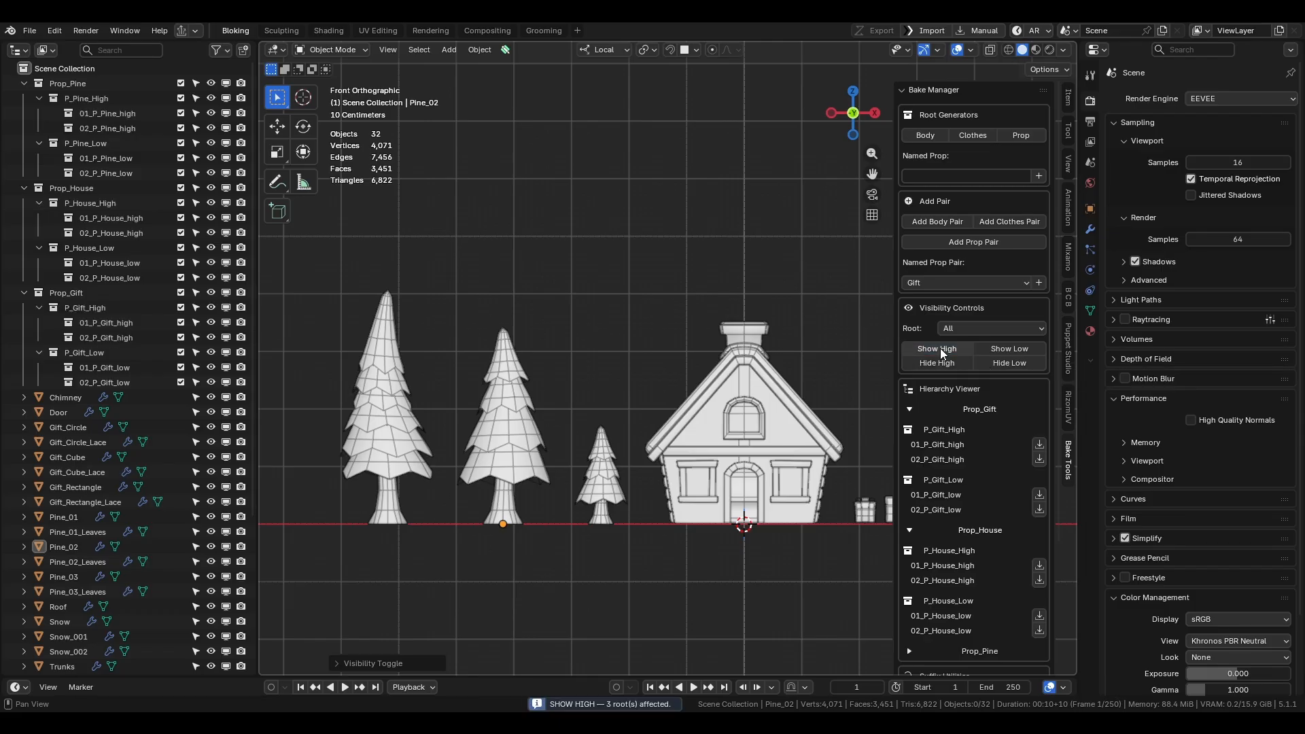
left_click(1009, 362)
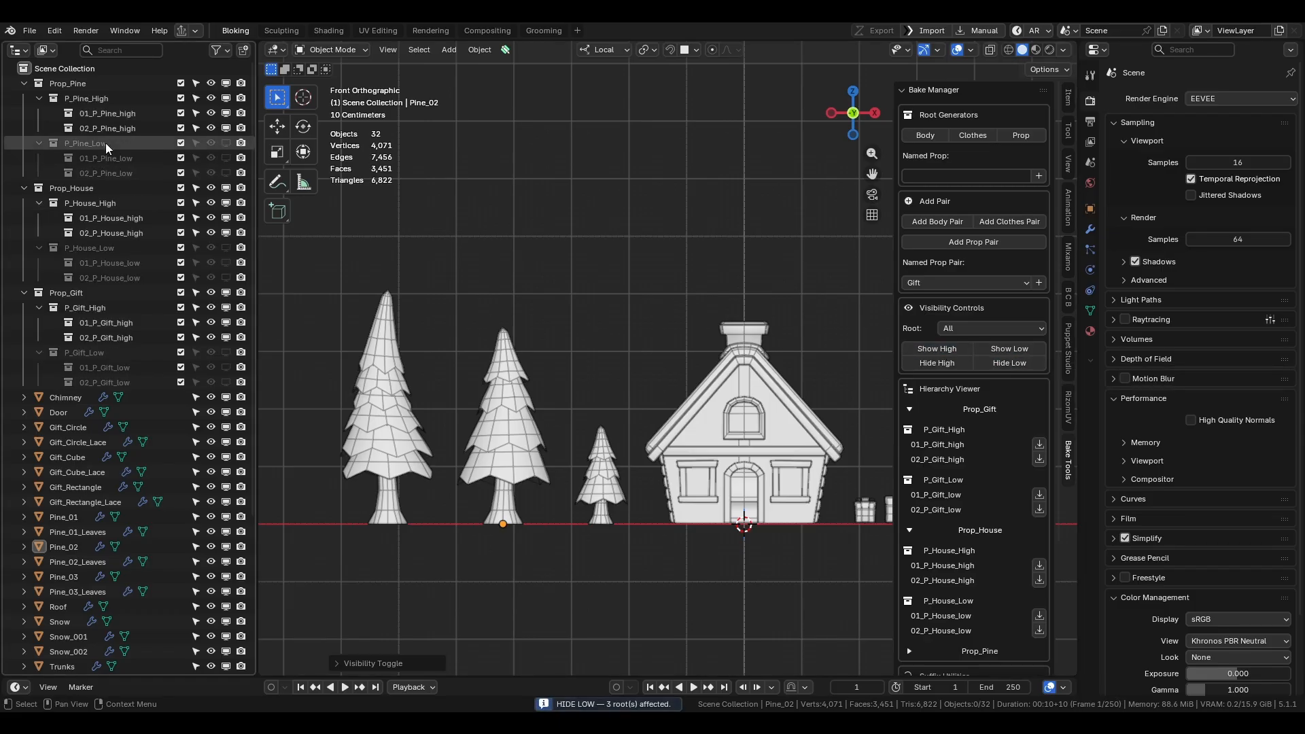
left_click(1003, 351)
Limit the visibility controls to the Prop_Pine root, and hide and show again its high collections.
left_click(959, 329)
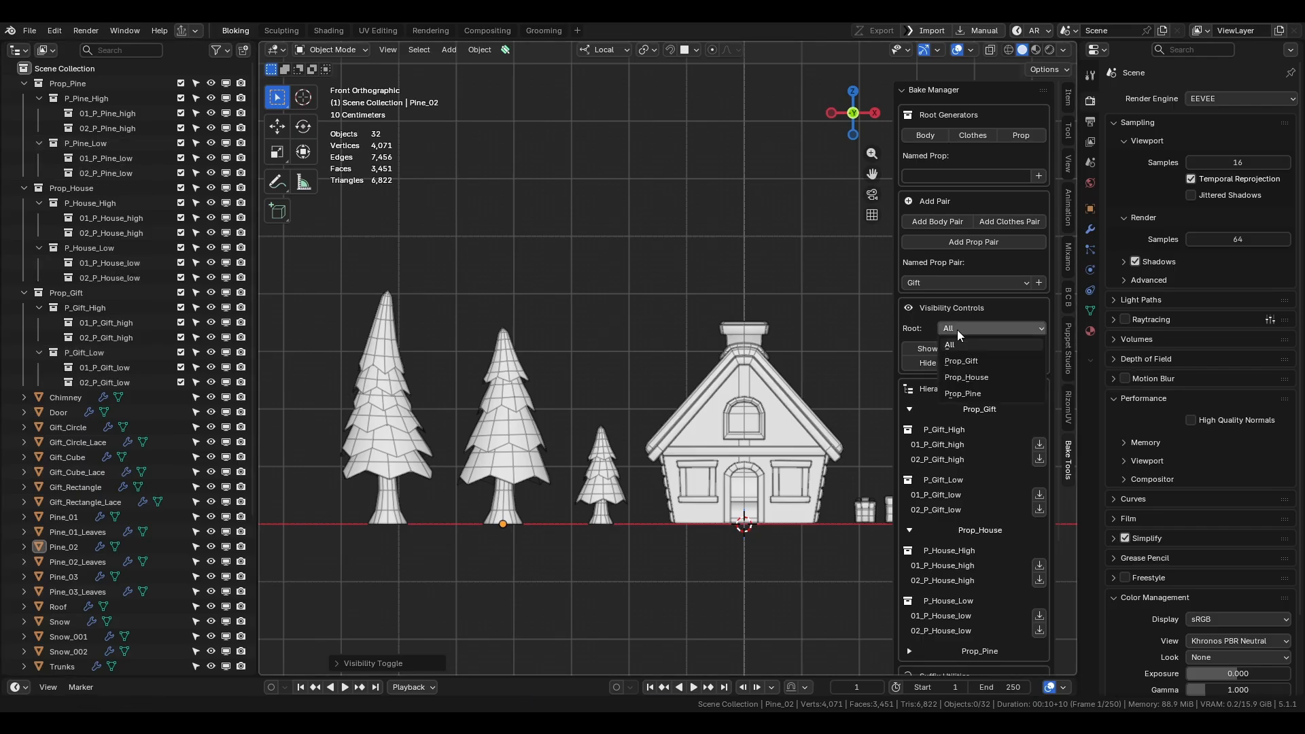
left_click(963, 394)
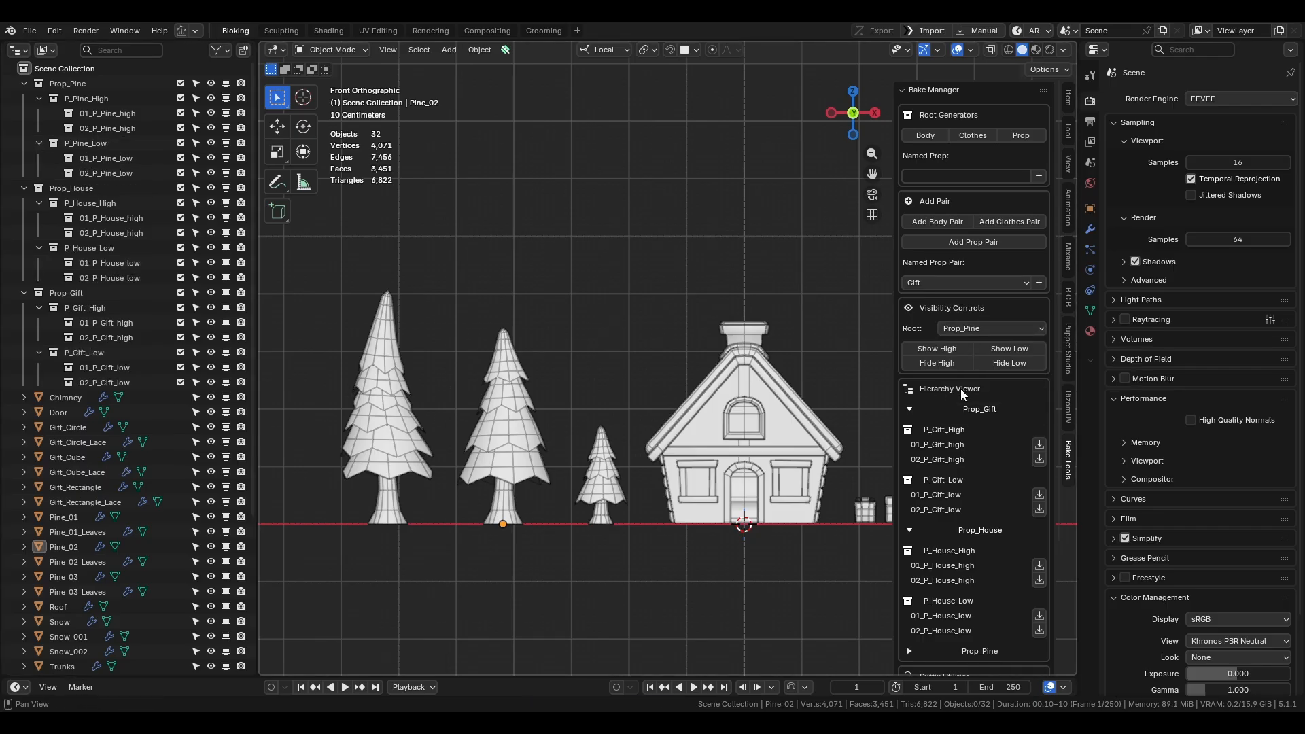
left_click(946, 368)
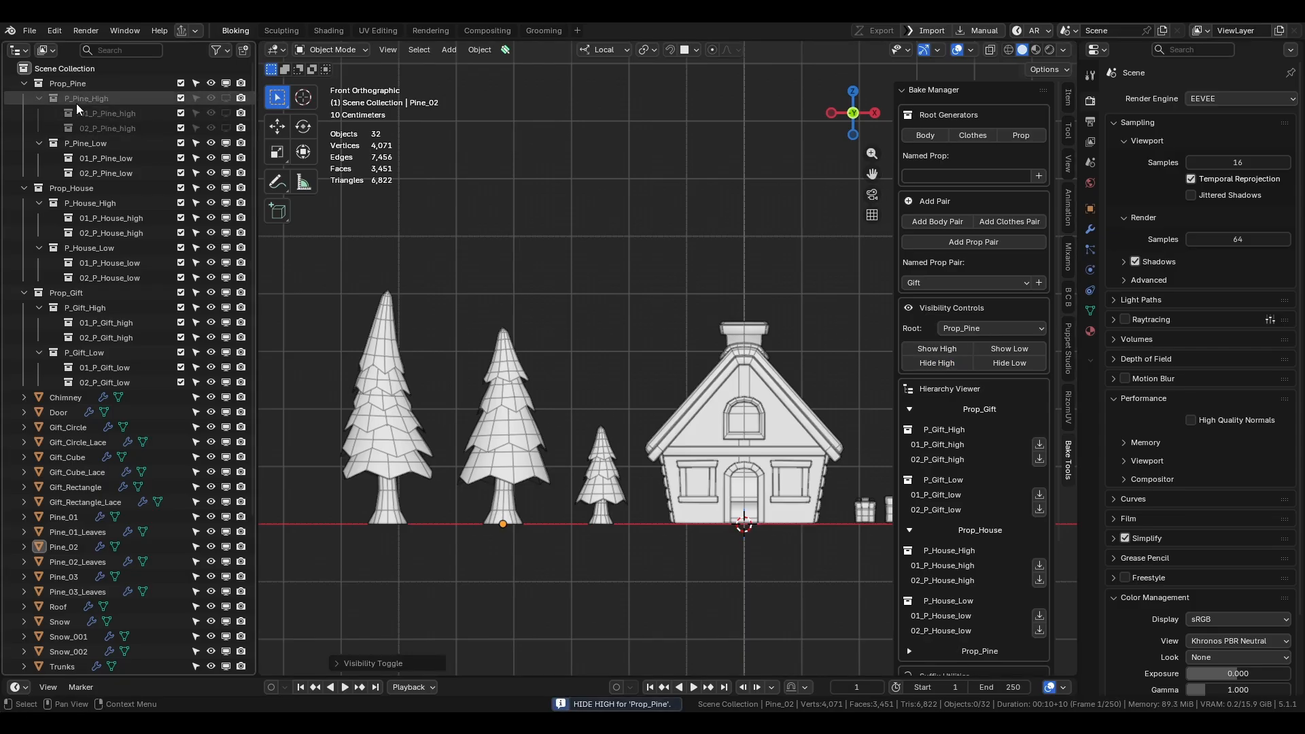
left_click(937, 349)
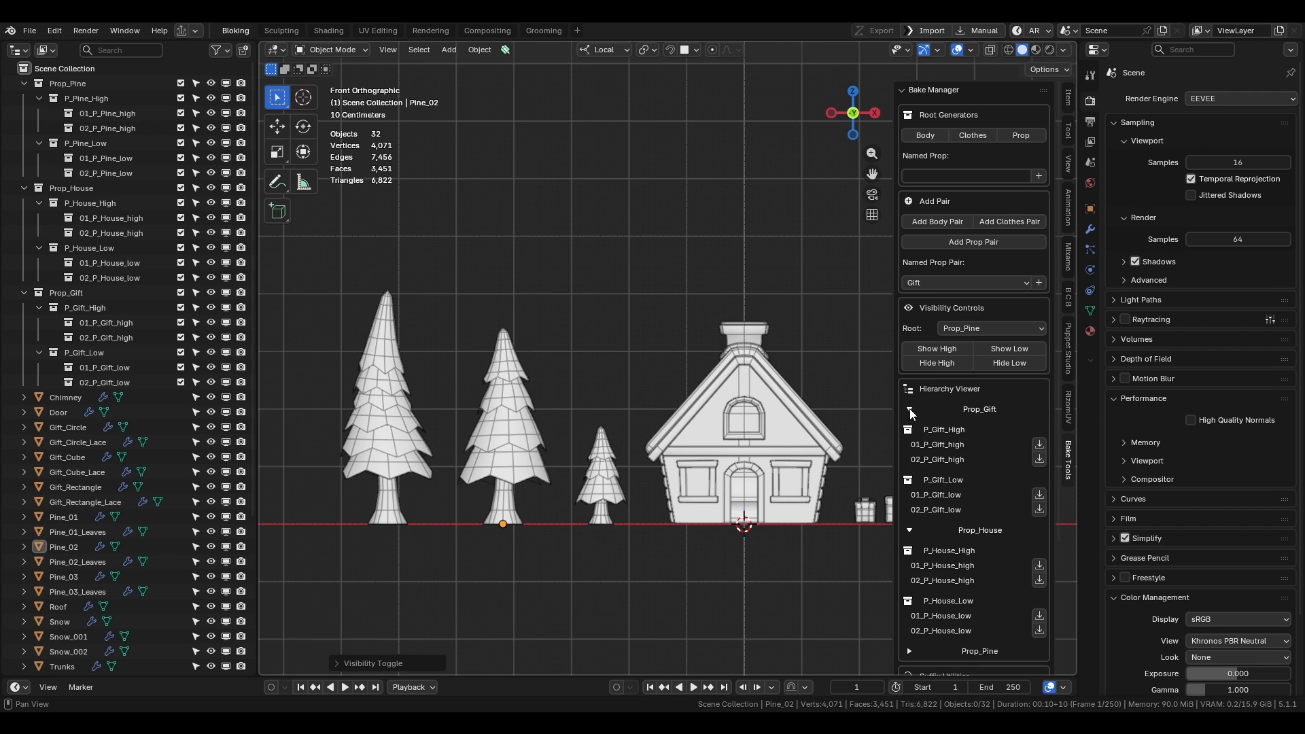
Collapse Prop_Gift and Prop_House in the hierarchy viewer and expand Prop_Pine.
left_click(910, 410)
left_click(910, 431)
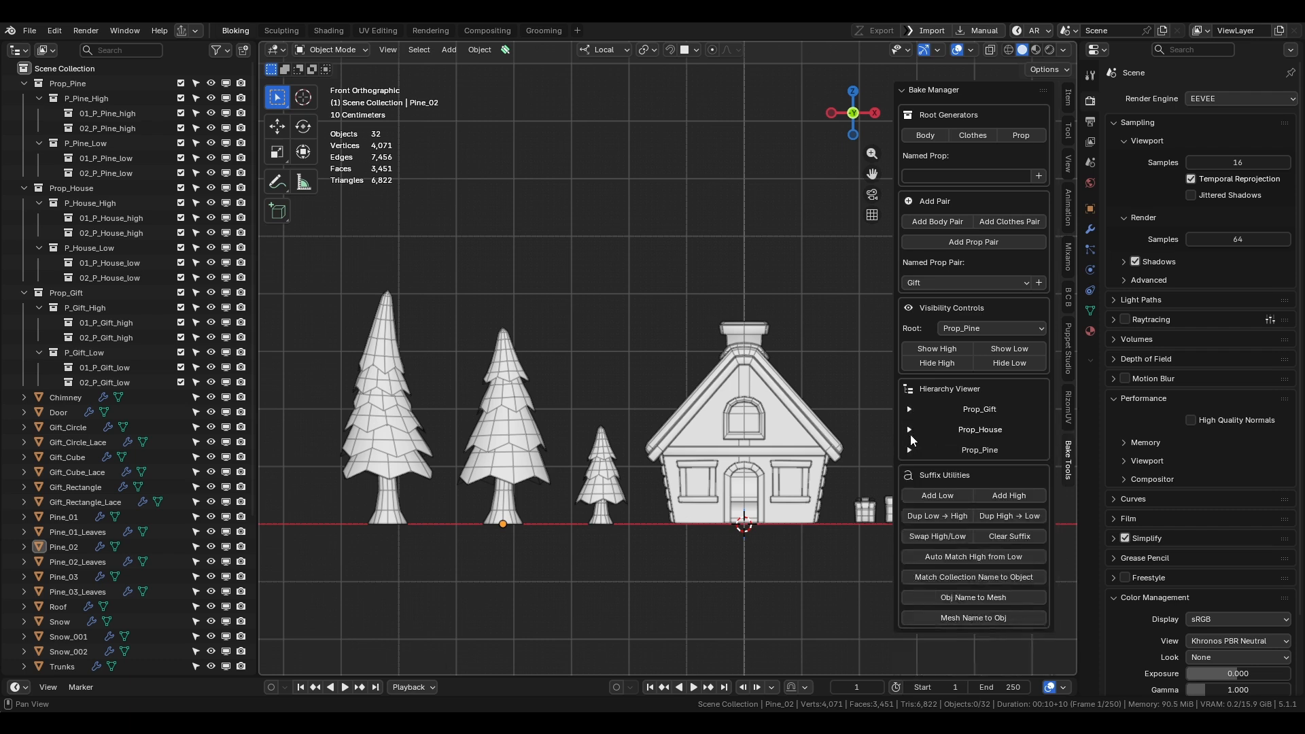
left_click(910, 451)
left_click(910, 450)
left_click(910, 450)
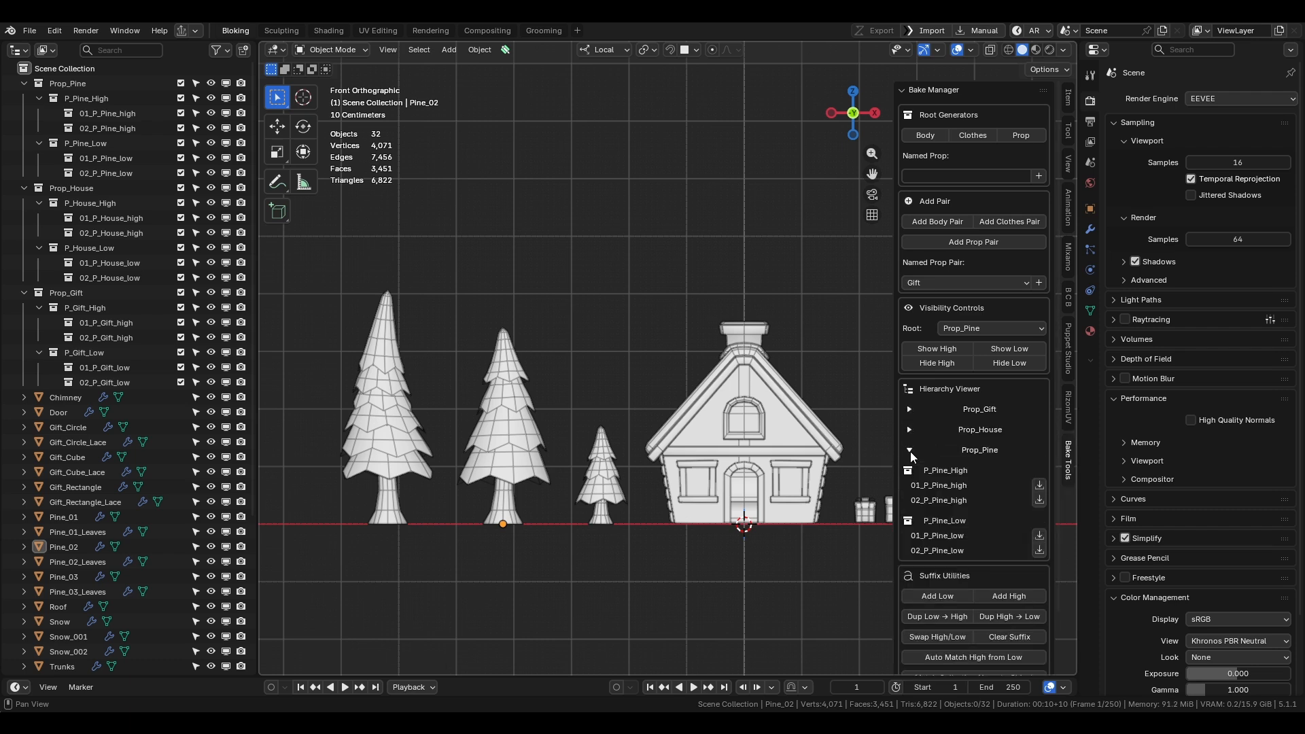
Move the three pine trunks Pine_01, Pine_02 and Pine_03 into the 02_P_Pine_low collection.
left_click(393, 506)
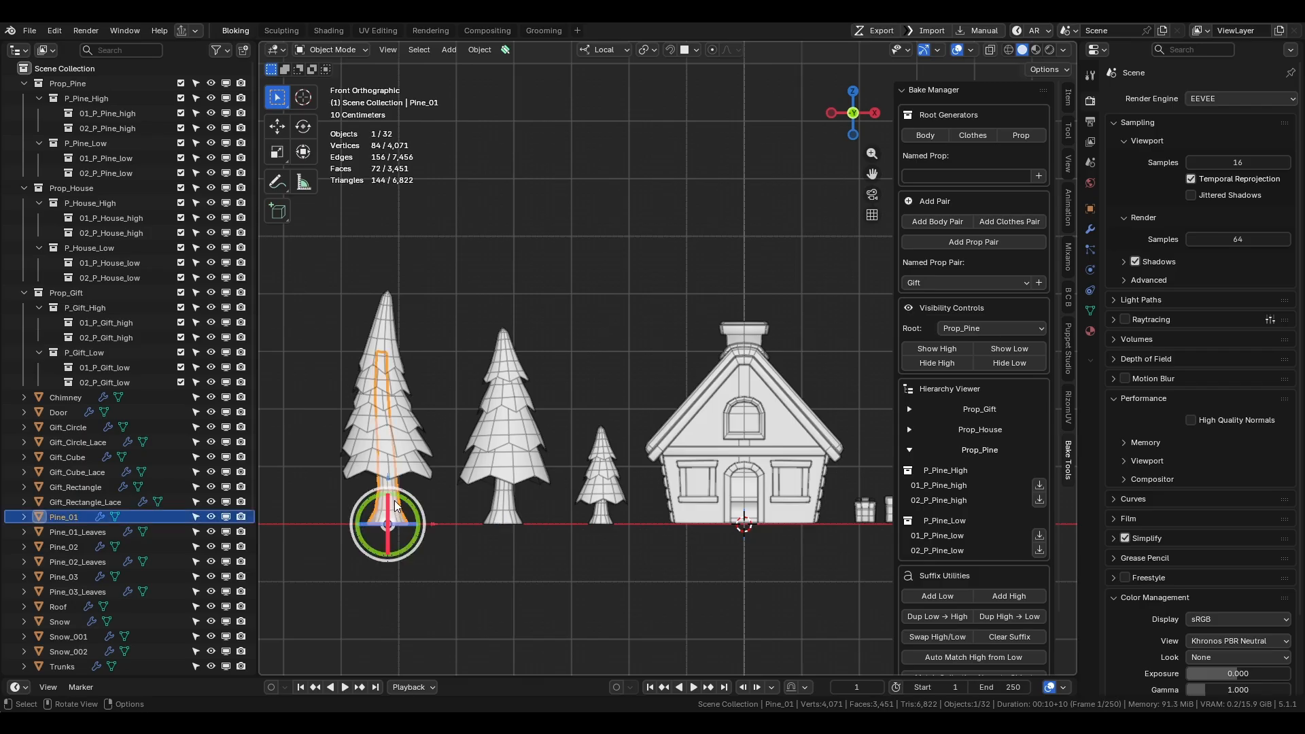
left_click(504, 507, "shift")
left_click(614, 521, "shift")
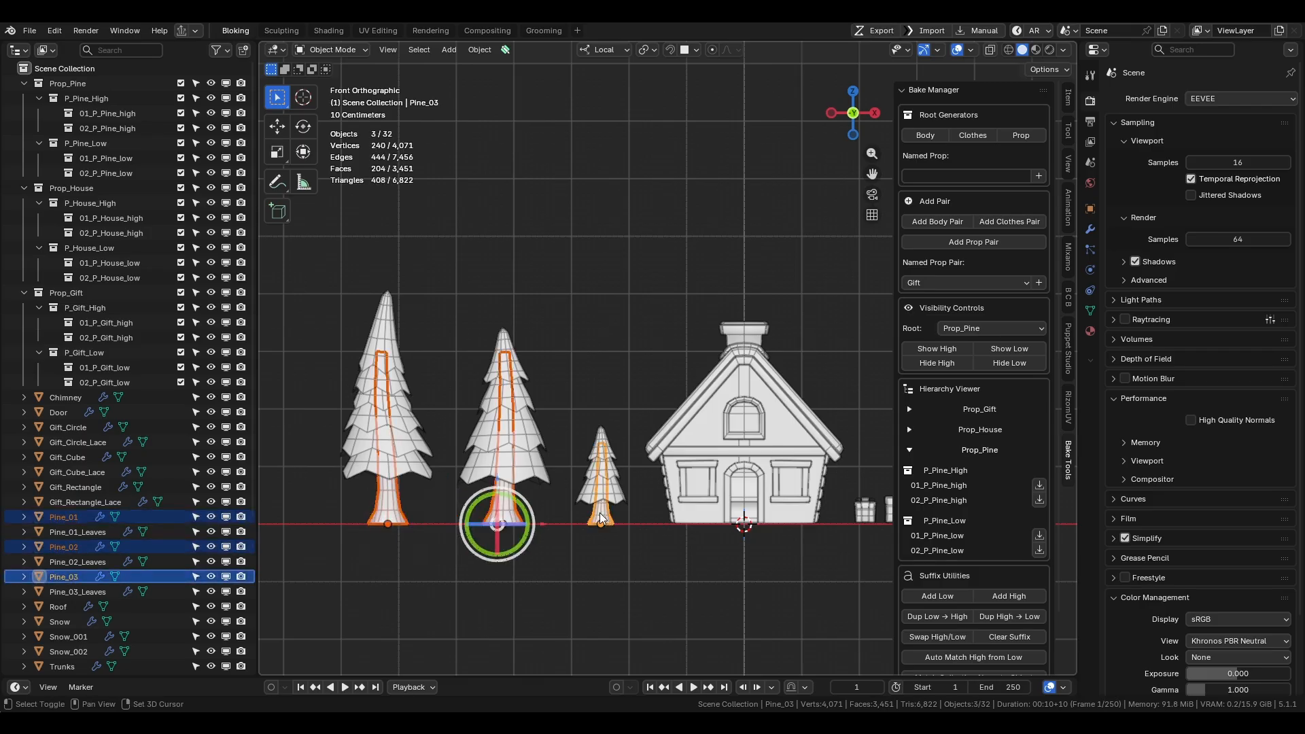
left_click(1038, 552)
Move the leaves of all three pines into the 01_P_Pine_low collection.
left_click(416, 452)
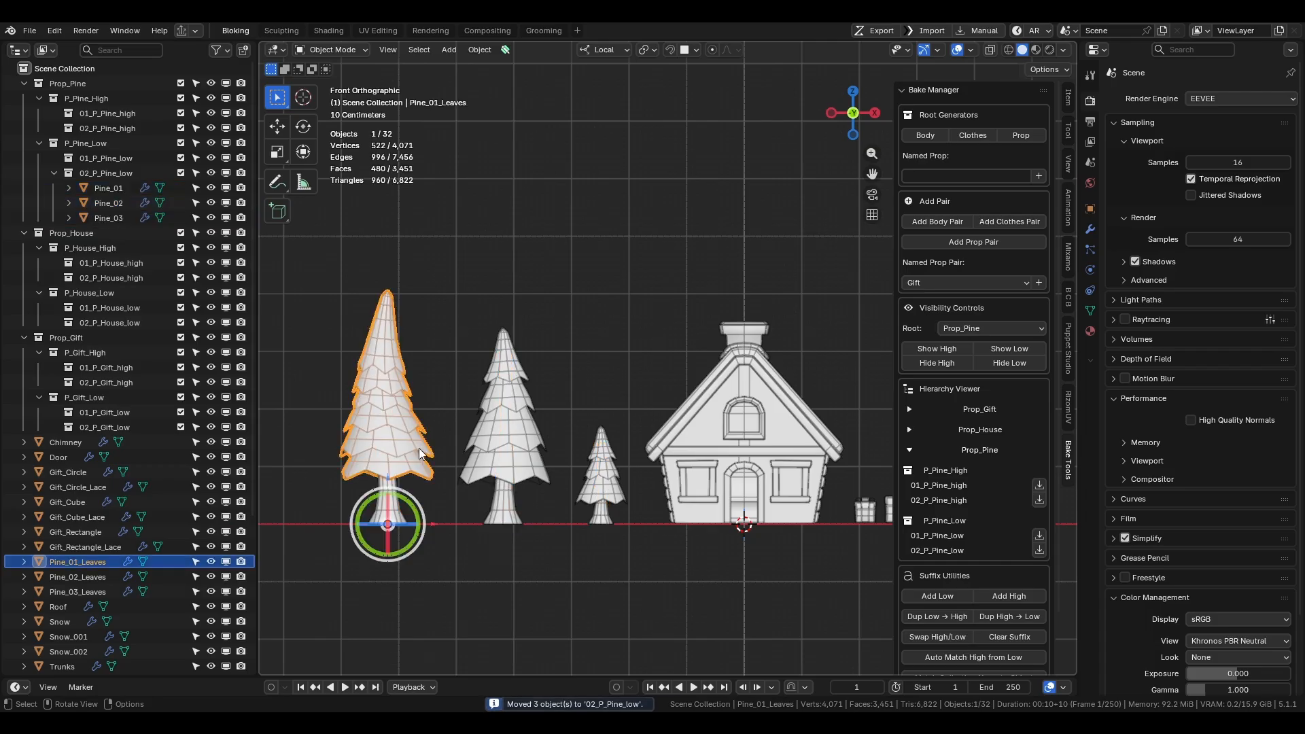
left_click(532, 454, "shift")
left_click(593, 477, "shift")
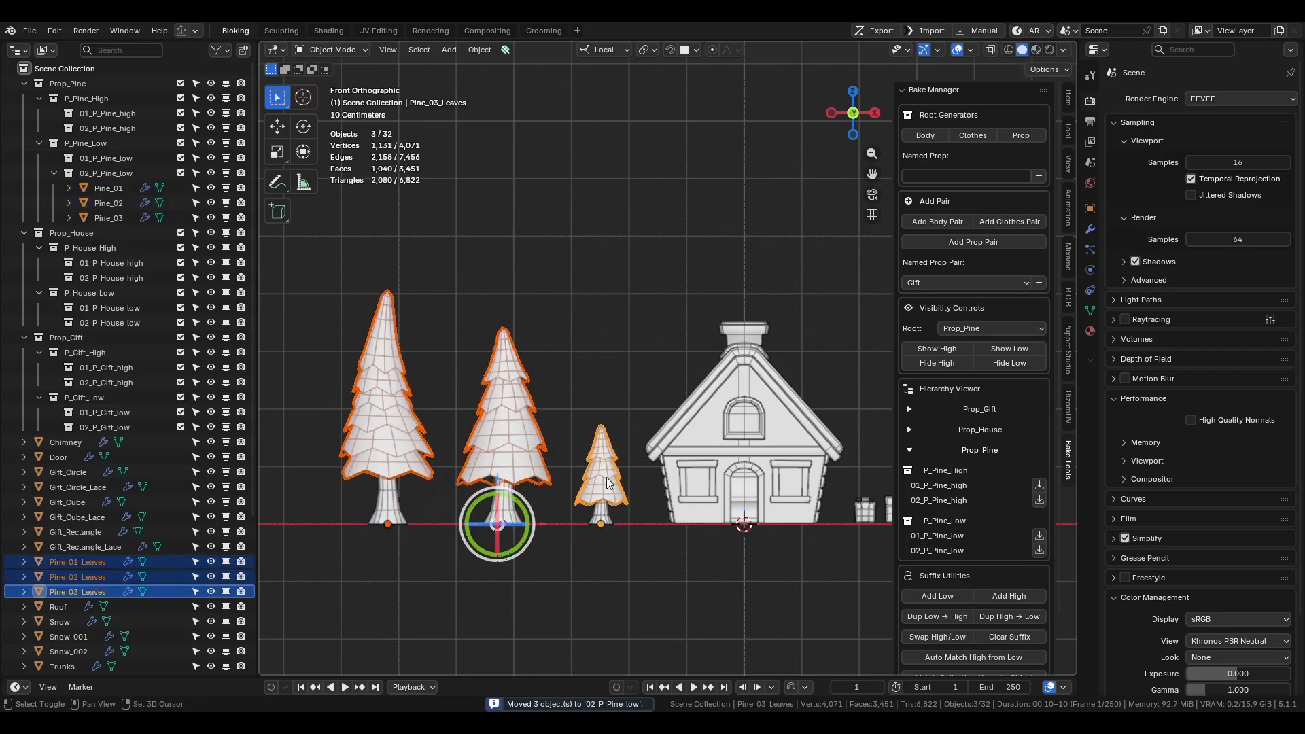
left_click(1037, 537)
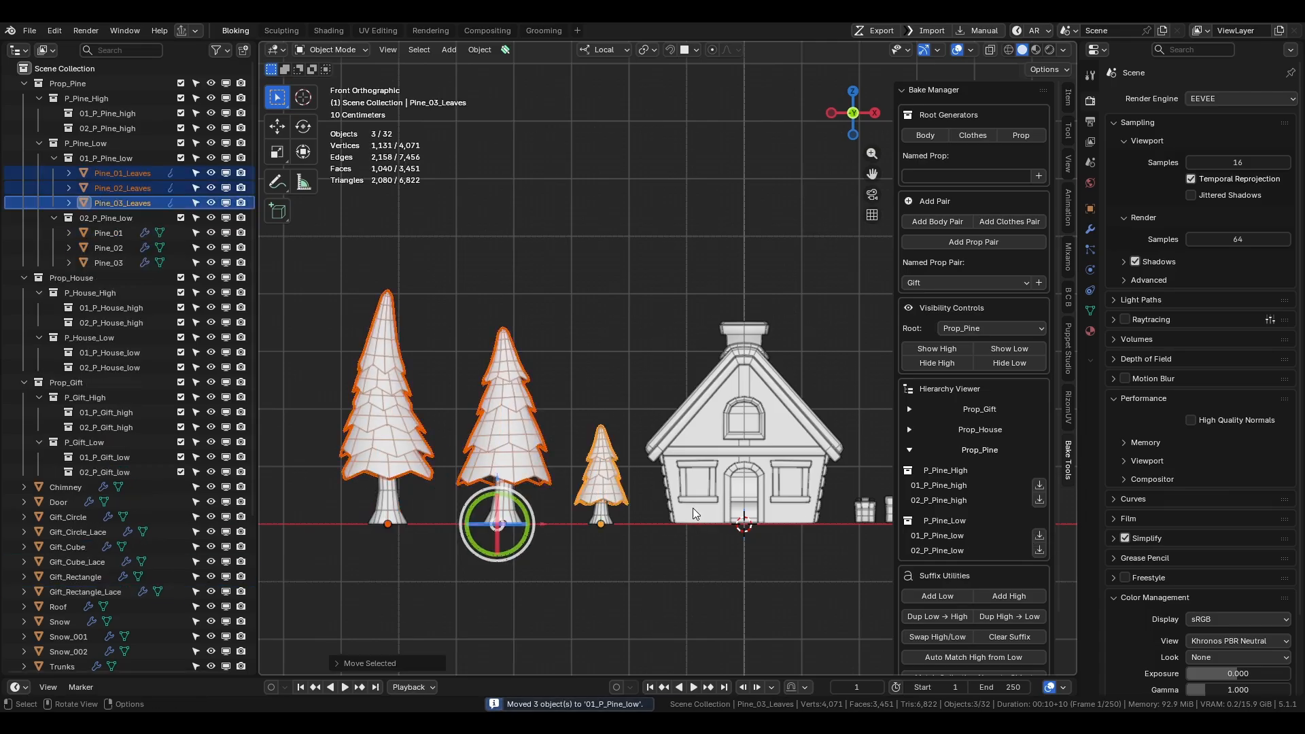
Select the trunks and leaves of all three pines and add the low suffix to their names.
scroll(968, 545, "down", 3)
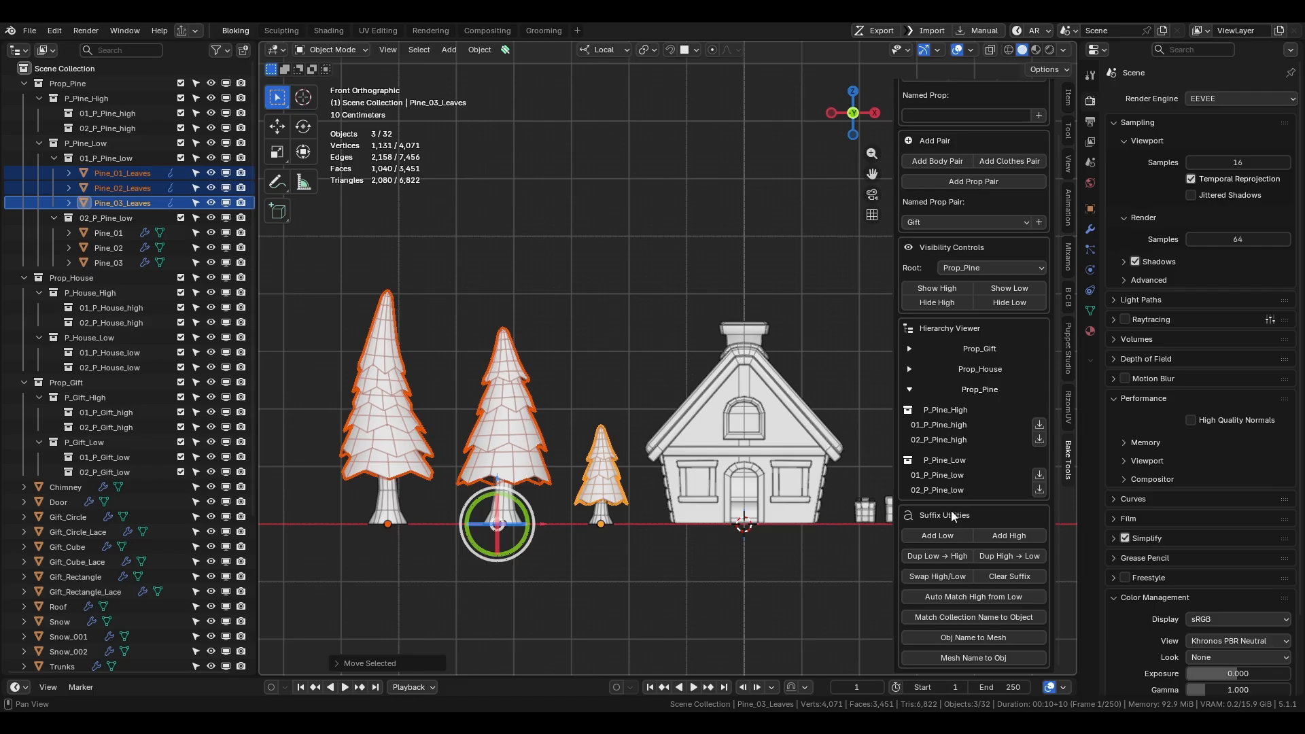
scroll(448, 482, "up", 2)
left_click(363, 503)
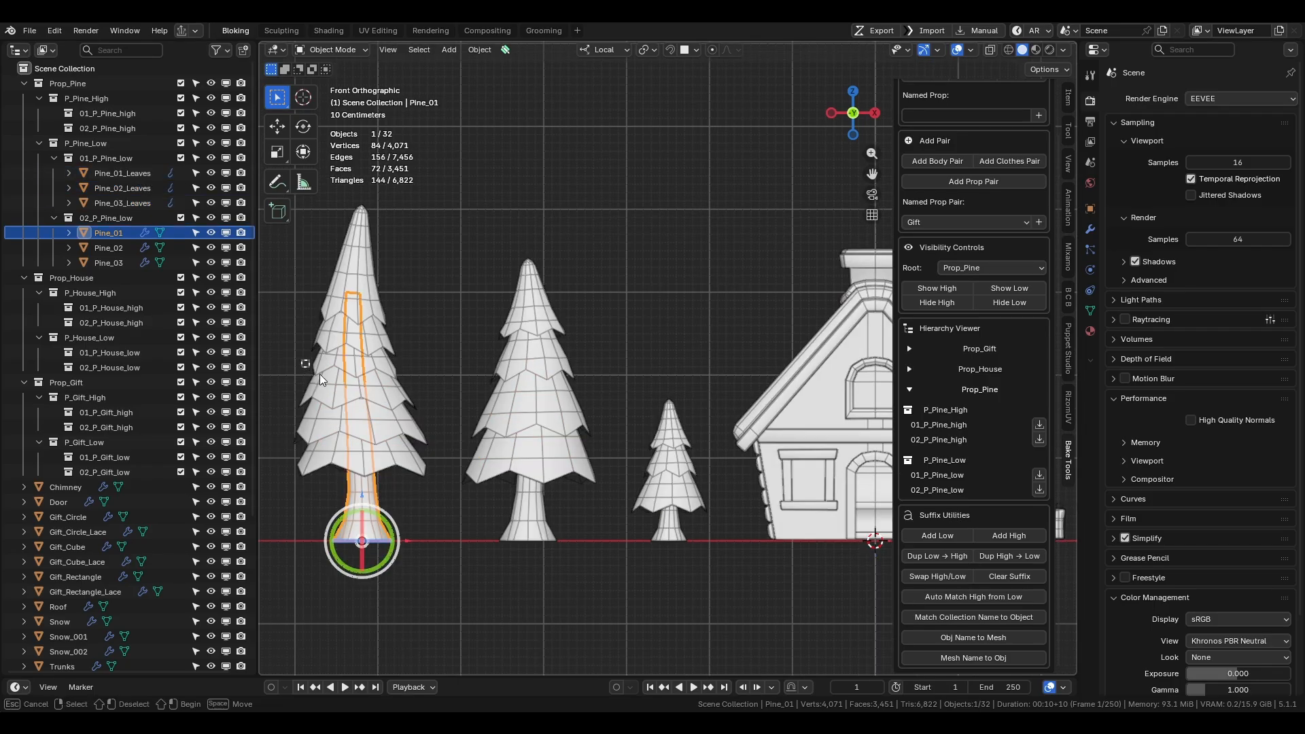
left_click_drag(344, 361, 683, 542)
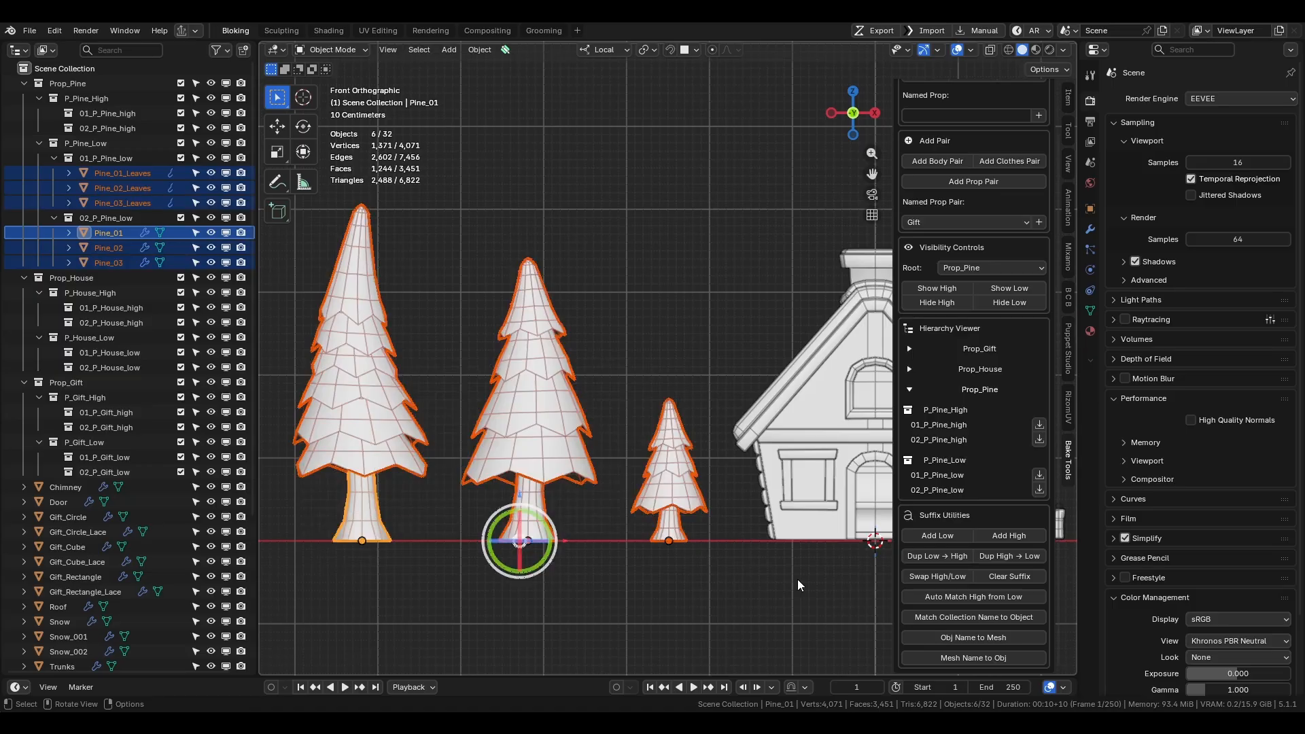
left_click(945, 539)
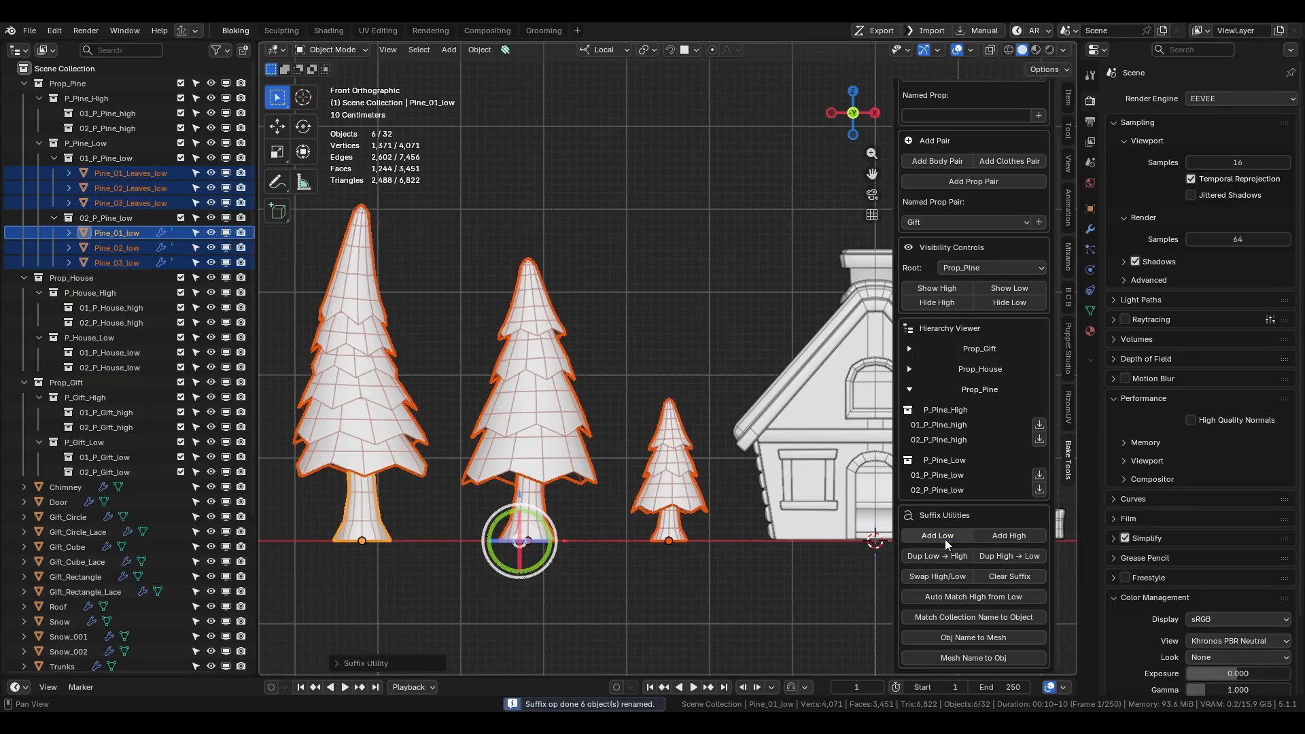
left_click(1026, 535)
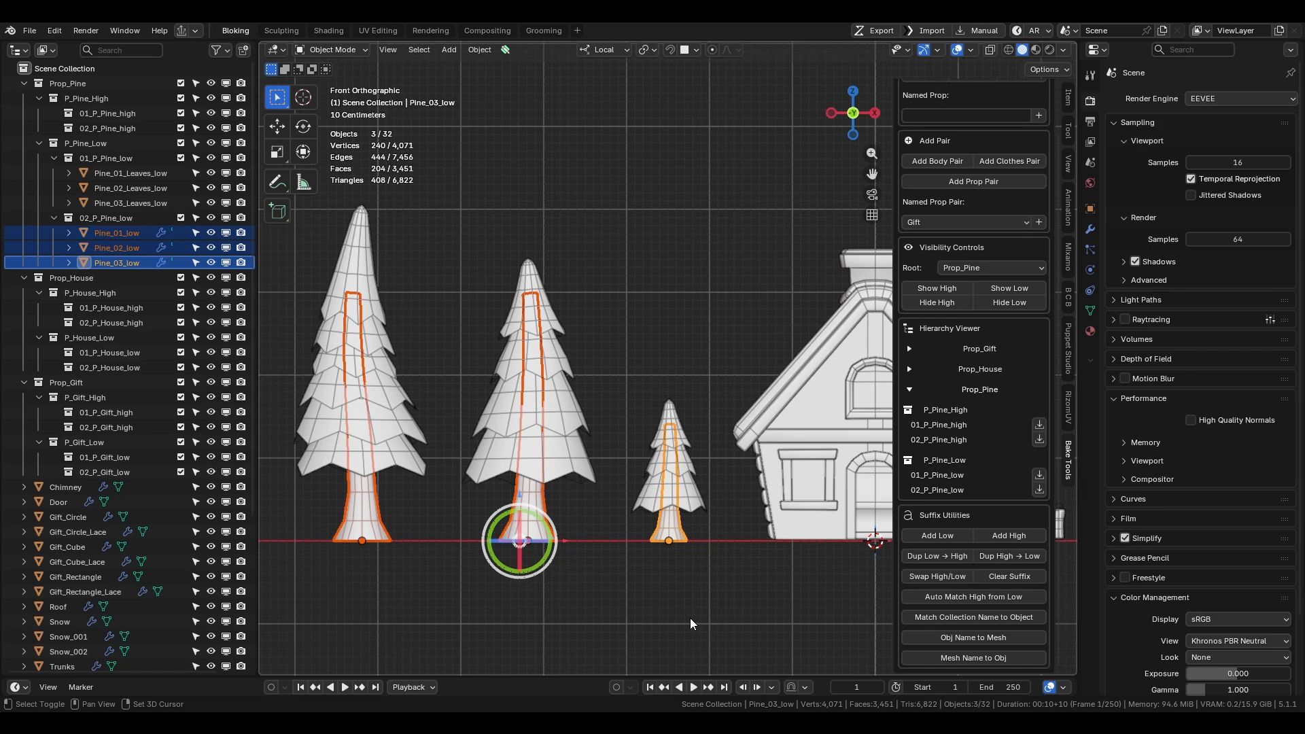
Duplicate the three low pine trunks in place.
key("shift+d")
left_click(689, 618)
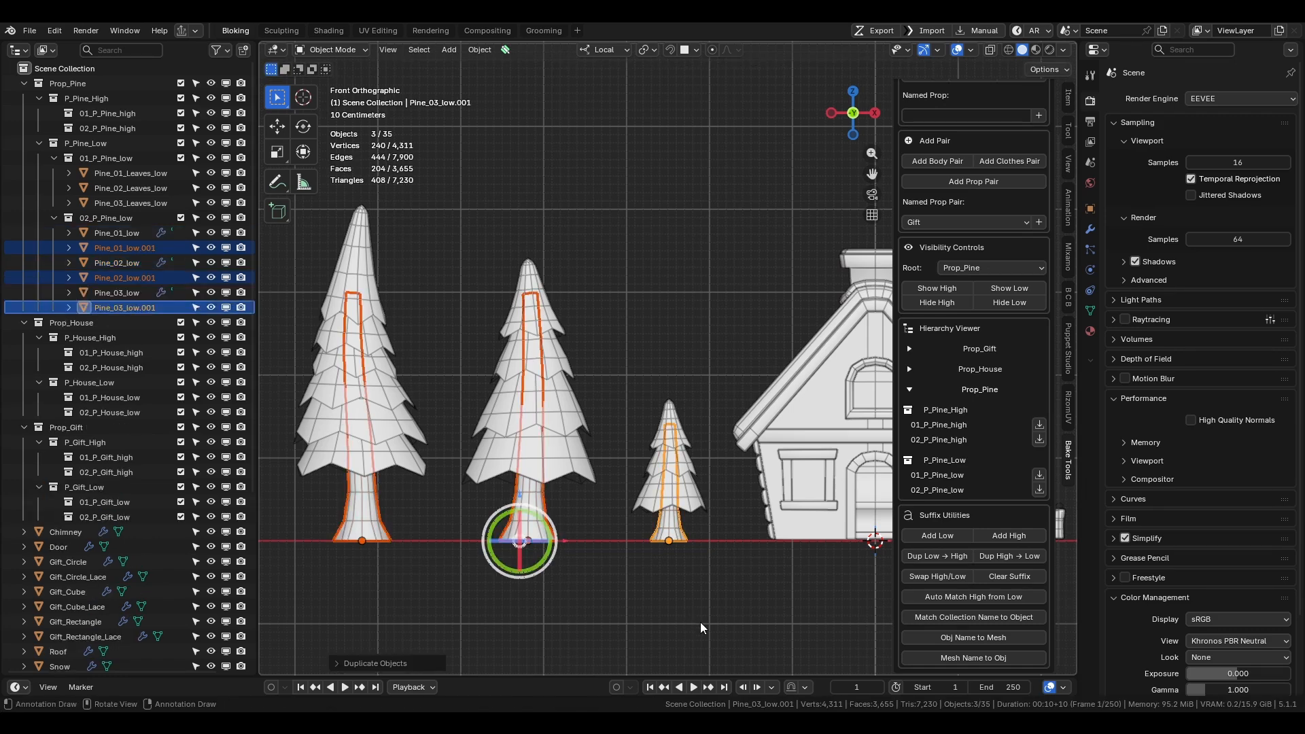
Duplicate the low pine trunks as high versions and the high pine leaves as low versions with the suffix utilities.
left_click(939, 556)
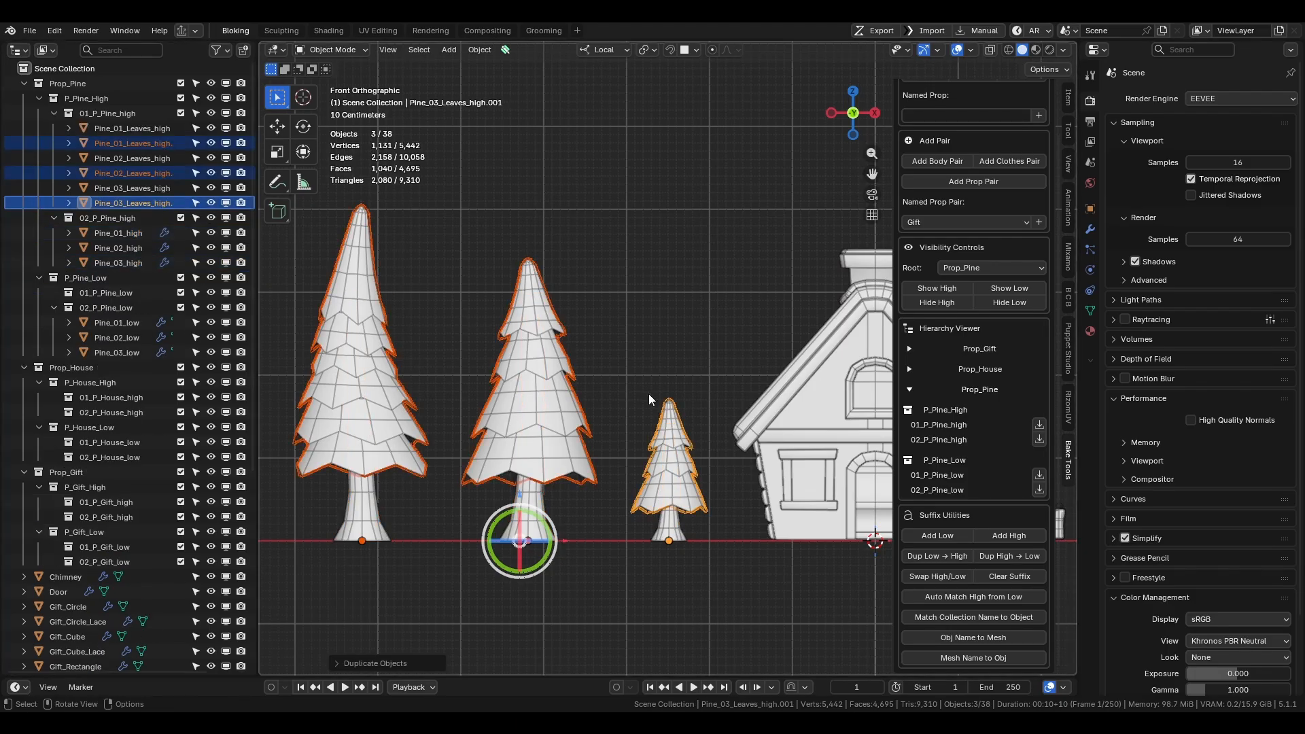
left_click(998, 555)
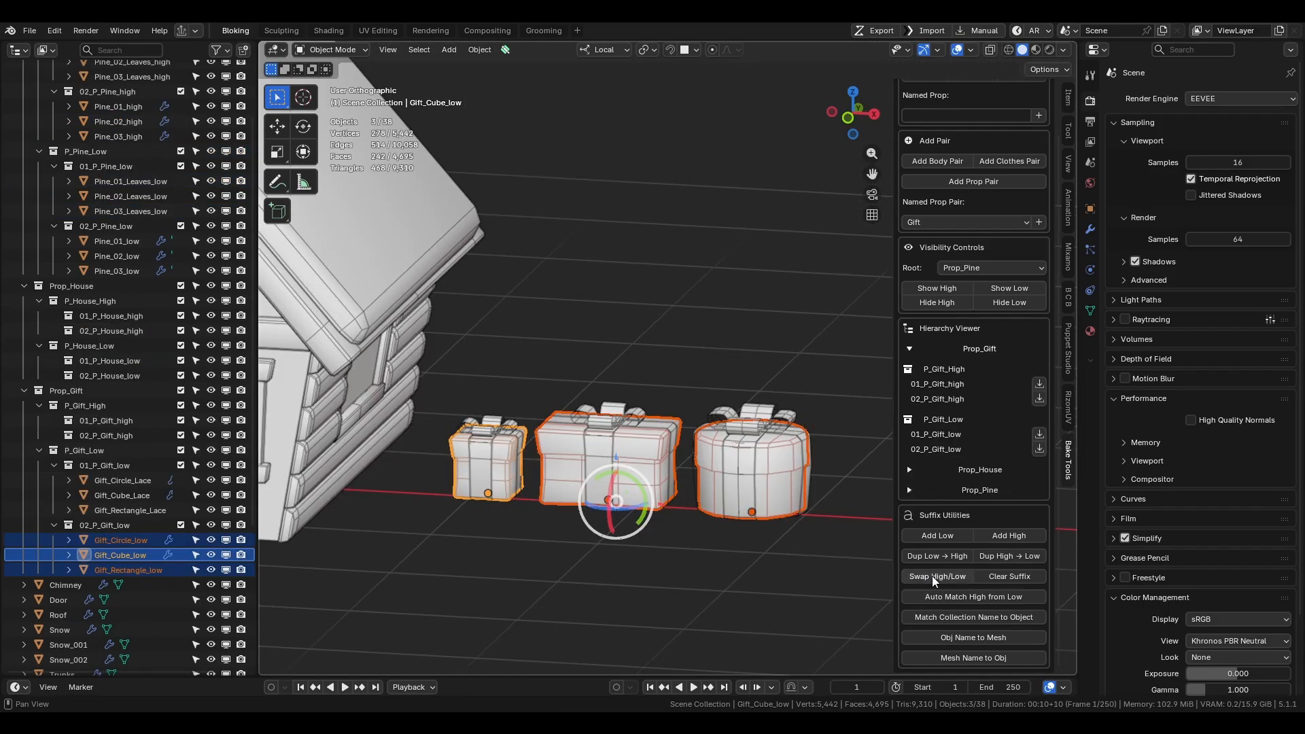
Swap the high/low suffix of the three gift boxes back and forth, and clear the suffix of the round gift box.
left_click(935, 577)
left_click(935, 577)
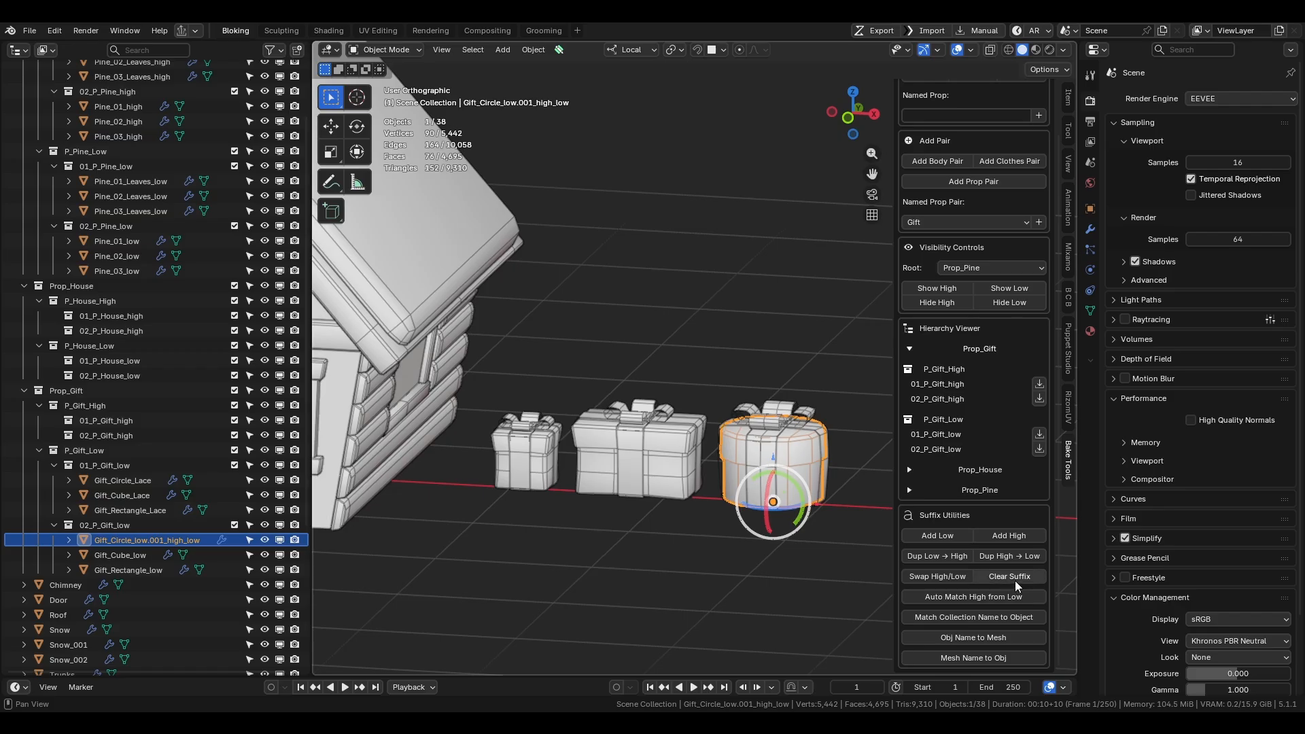
left_click(1016, 581)
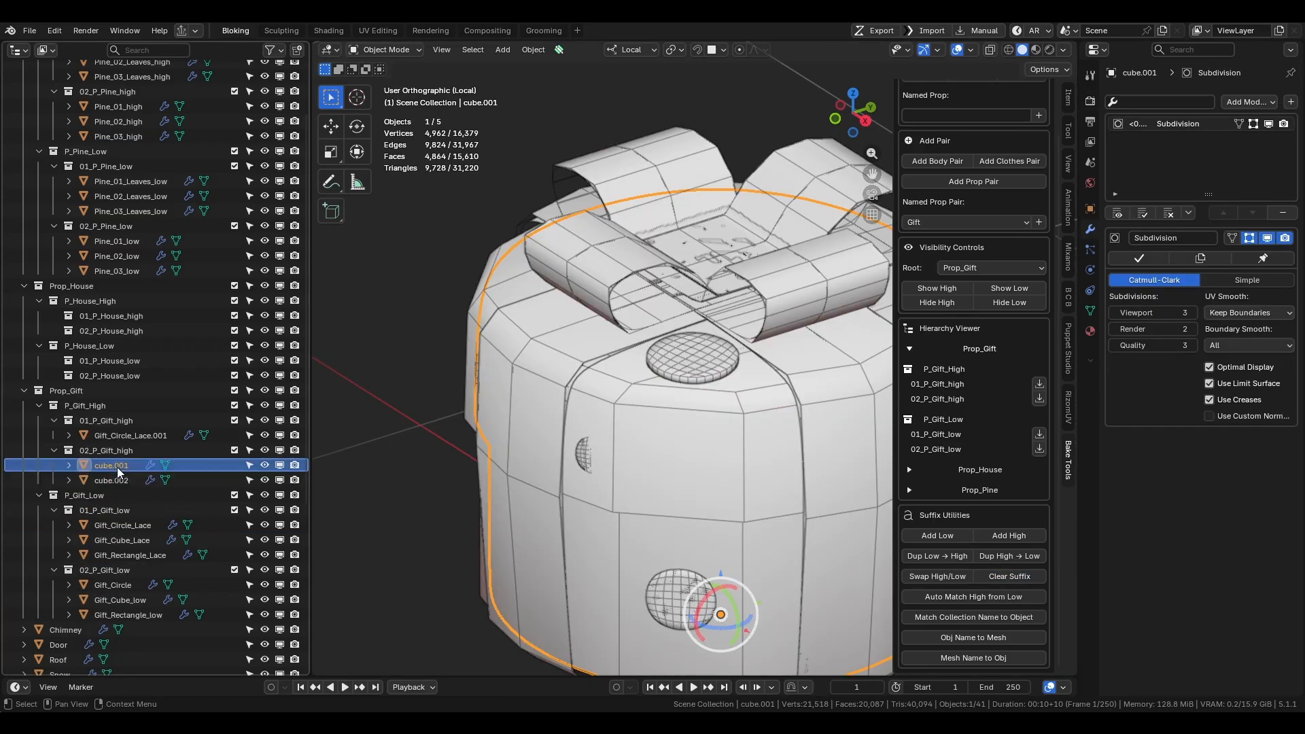
Auto-match the names of the high meshes cube.001 and cube.002 to the low-poly Gift_Circle box.
left_click(112, 480, "shift")
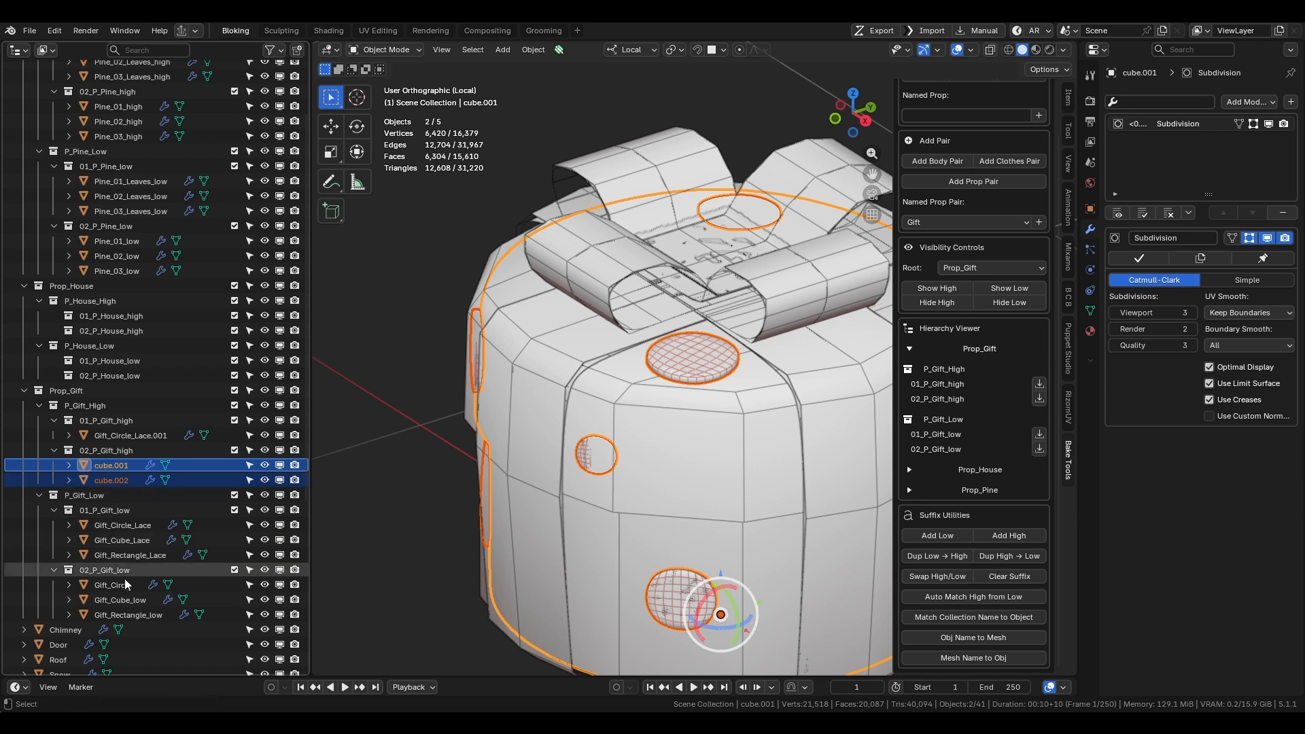
left_click(113, 585, "shift")
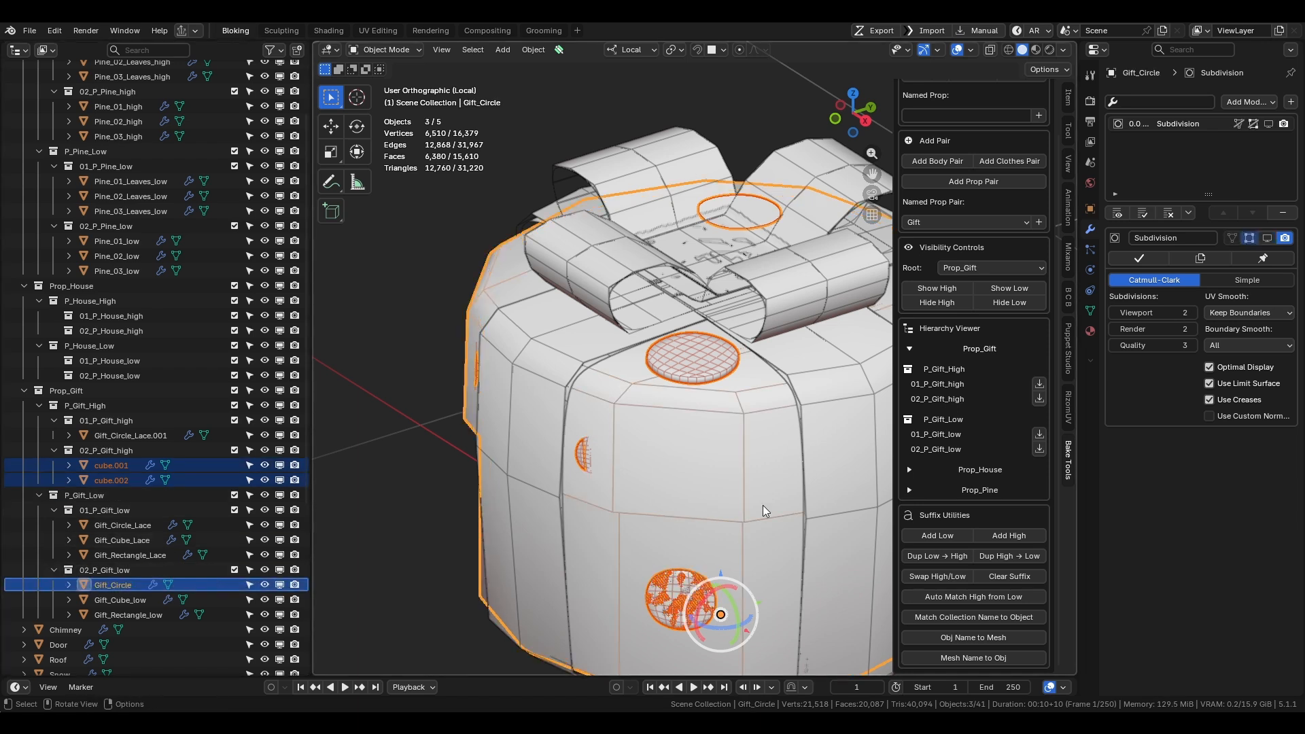
left_click(979, 603)
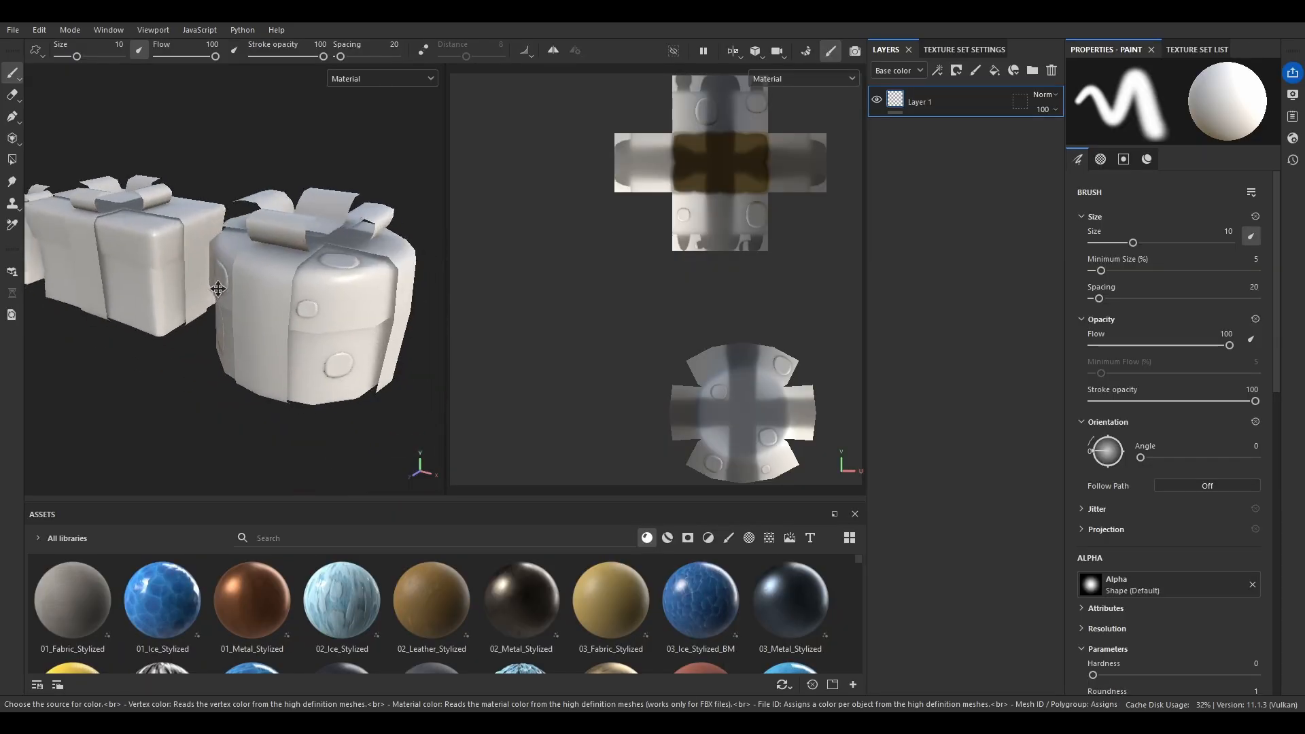
Switch to Substance 3D Painter and inspect the baked gift boxes from another angle.
left_click_drag(328, 314, 190, 383, "alt")
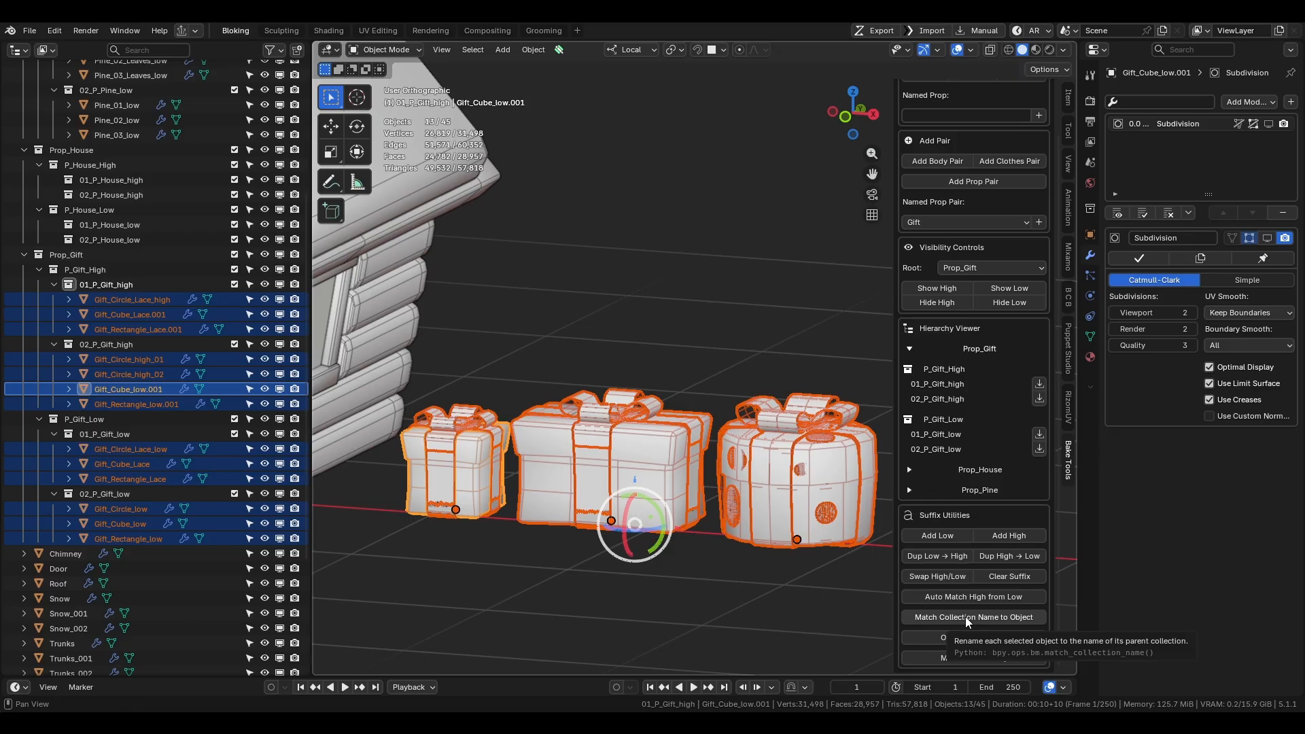
Rename all selected high and low gift objects after their parent collections and clear the selection.
left_click(968, 617)
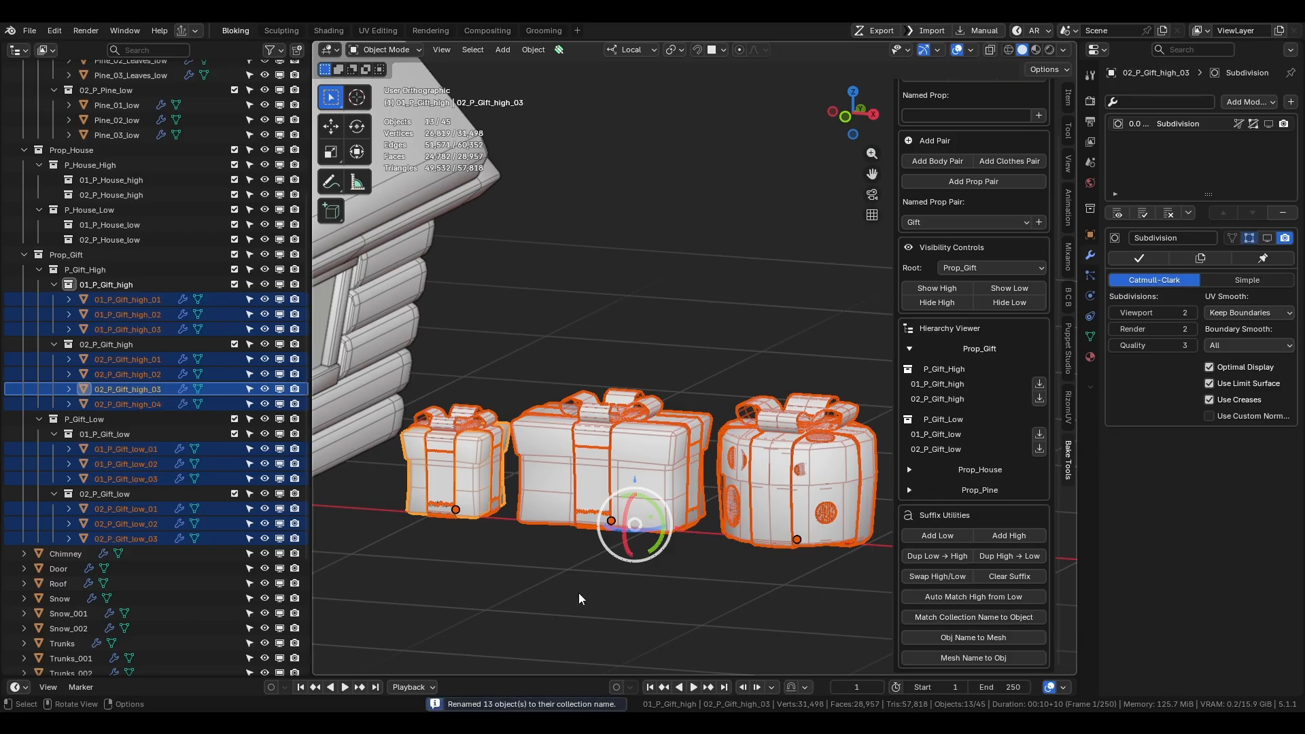
key("alt+a")
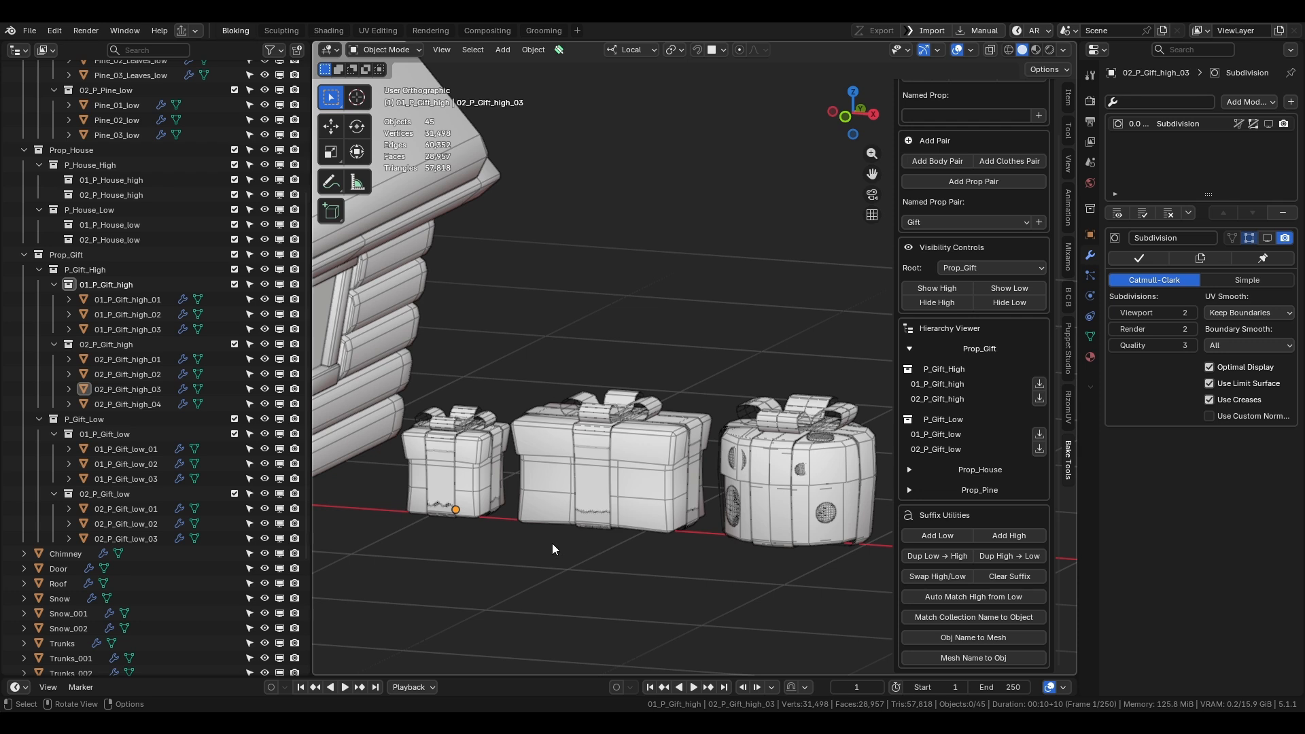
Copy the object name Gift_Rectangle_Lace_high onto its mesh data.
left_click(952, 637)
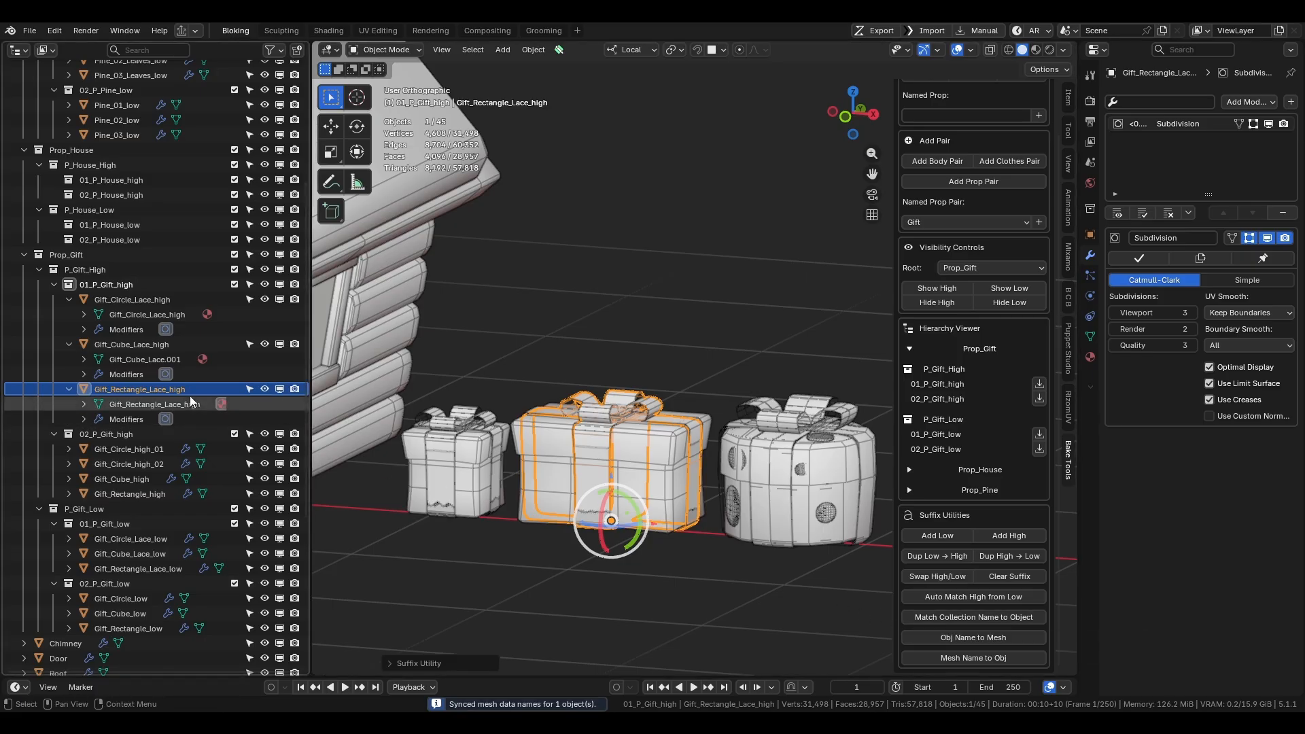
Rename the Gift_Cube_Lace_high object after its mesh data, and undo the renaming.
left_click(176, 349)
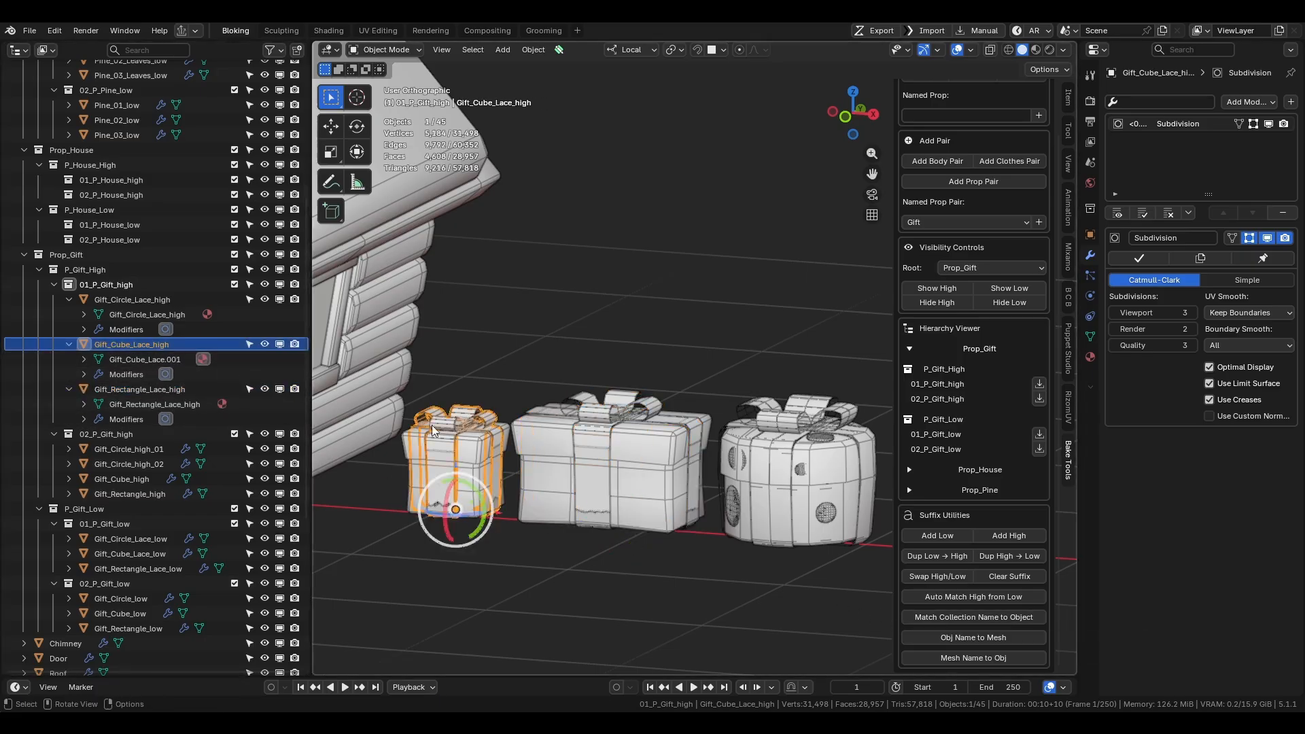
left_click(972, 658)
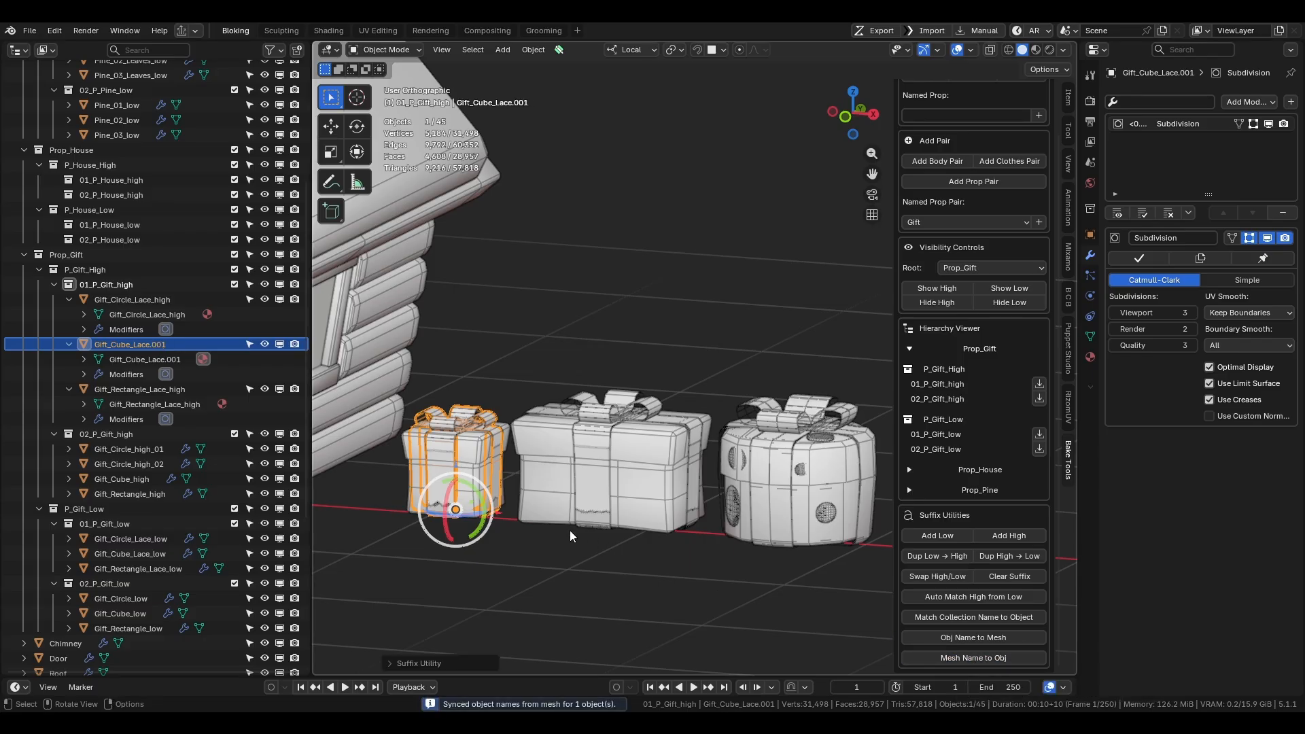
key("ctrl+z")
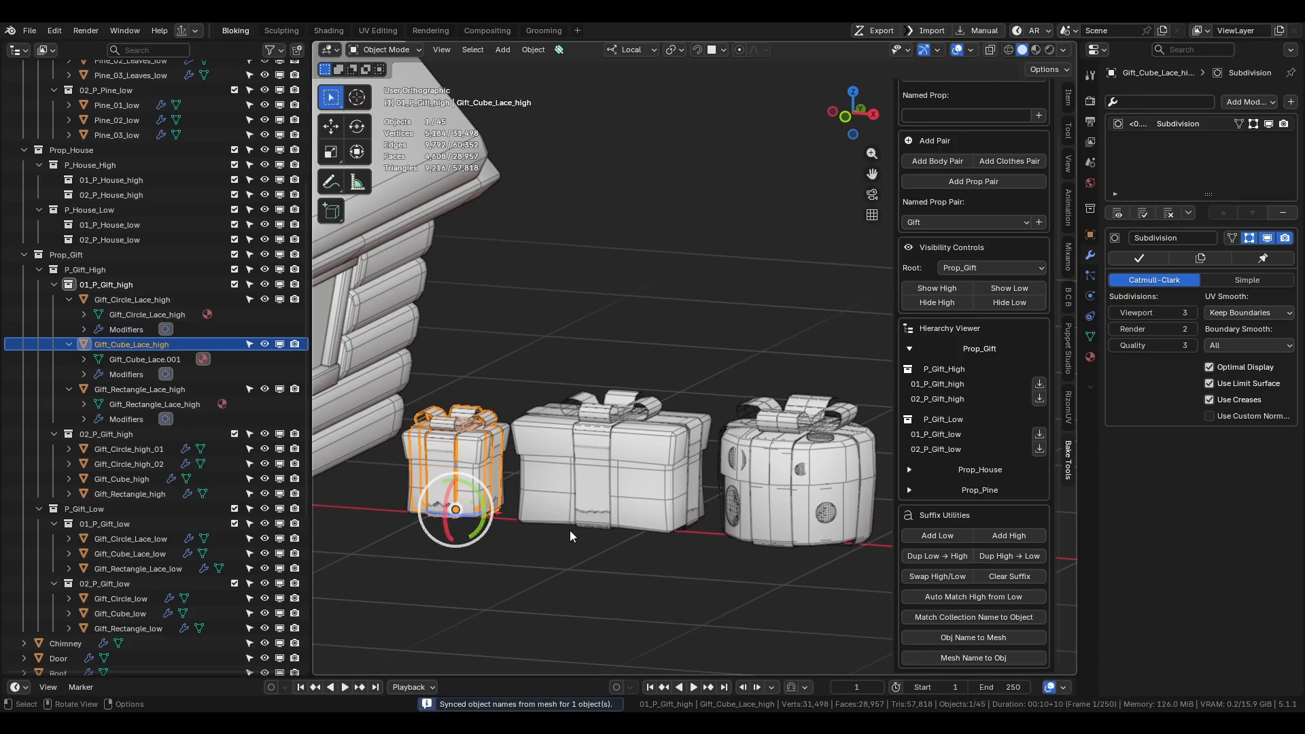
Collapse the three high lace objects in the outliner and select the gift objects from Gift_Circle_Lace_high through Gift_Rectangle_low.
left_click(68, 389)
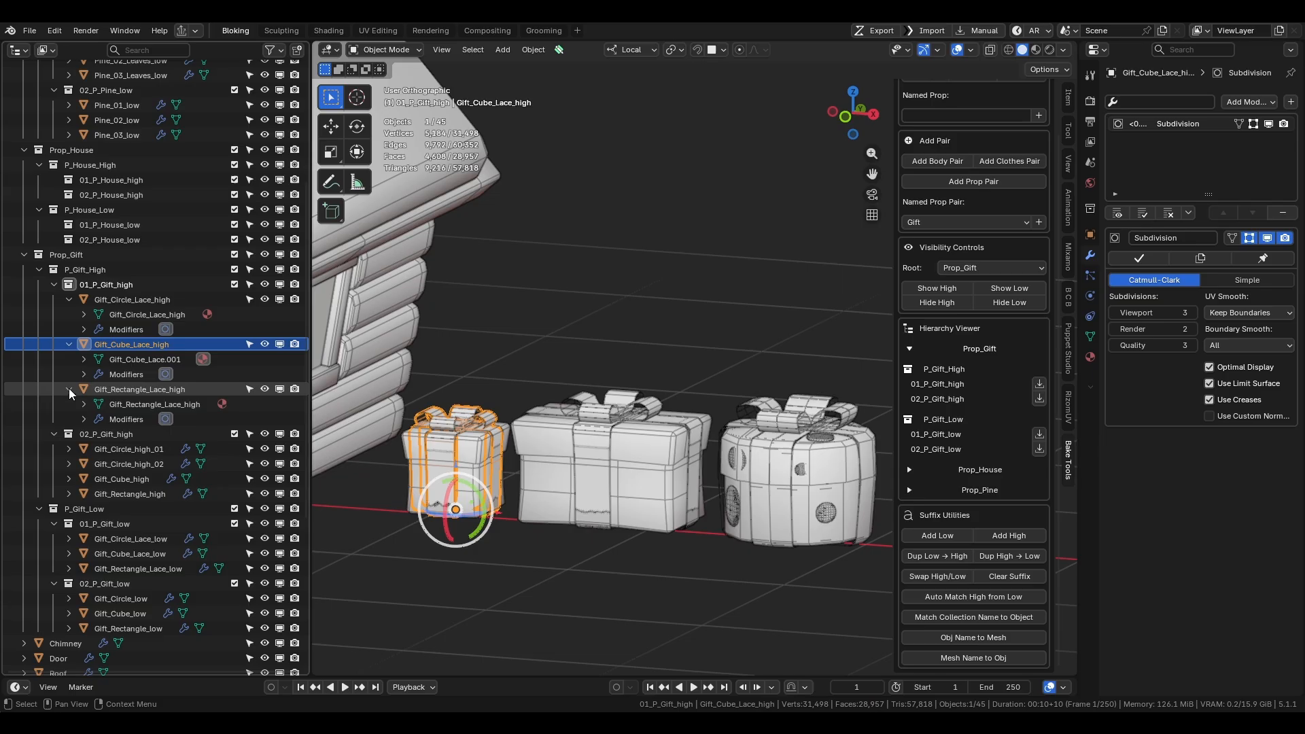
left_click(69, 345)
left_click(68, 300)
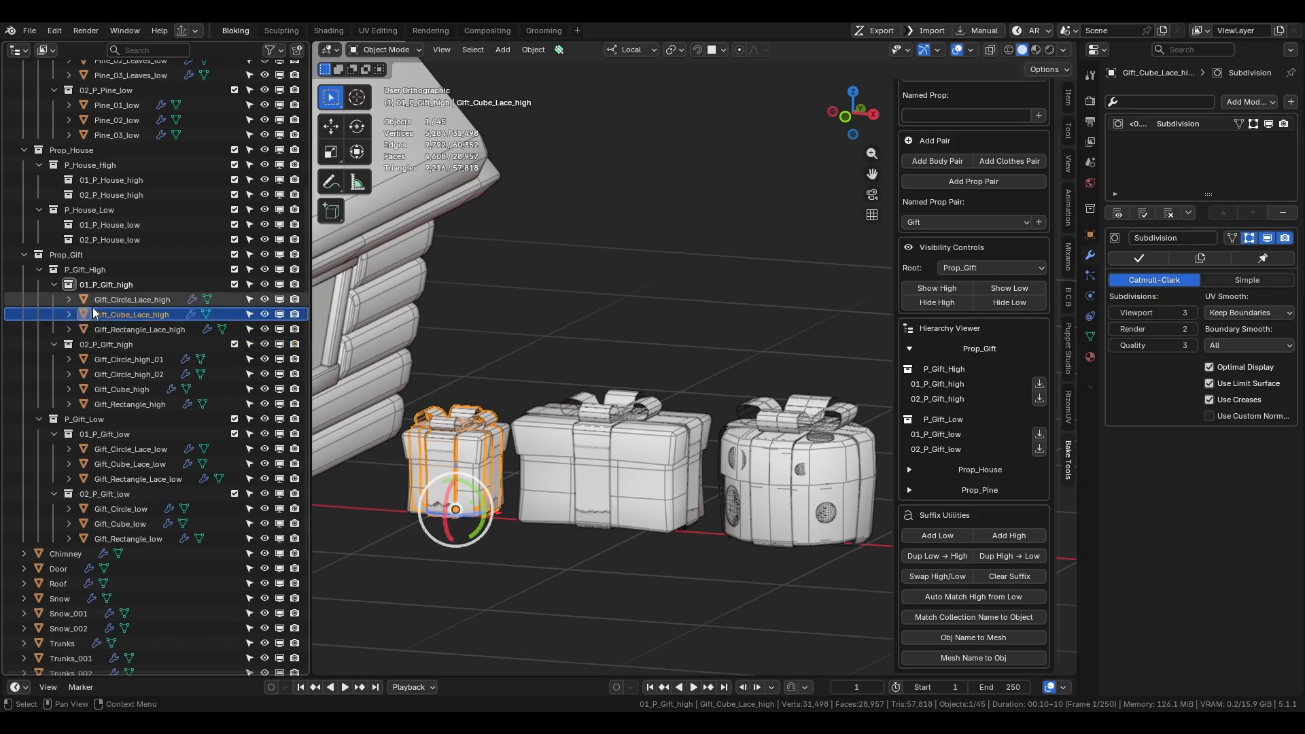
left_click(113, 299)
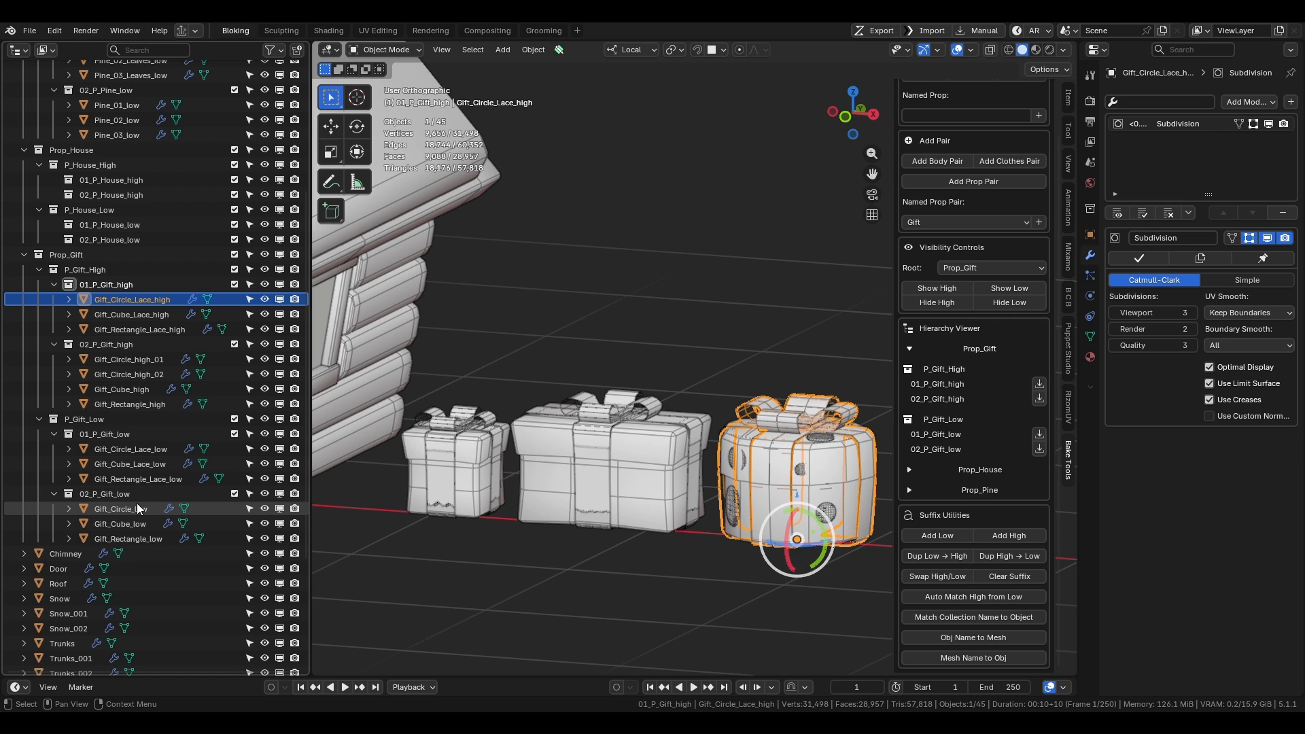
left_click(127, 540, "shift")
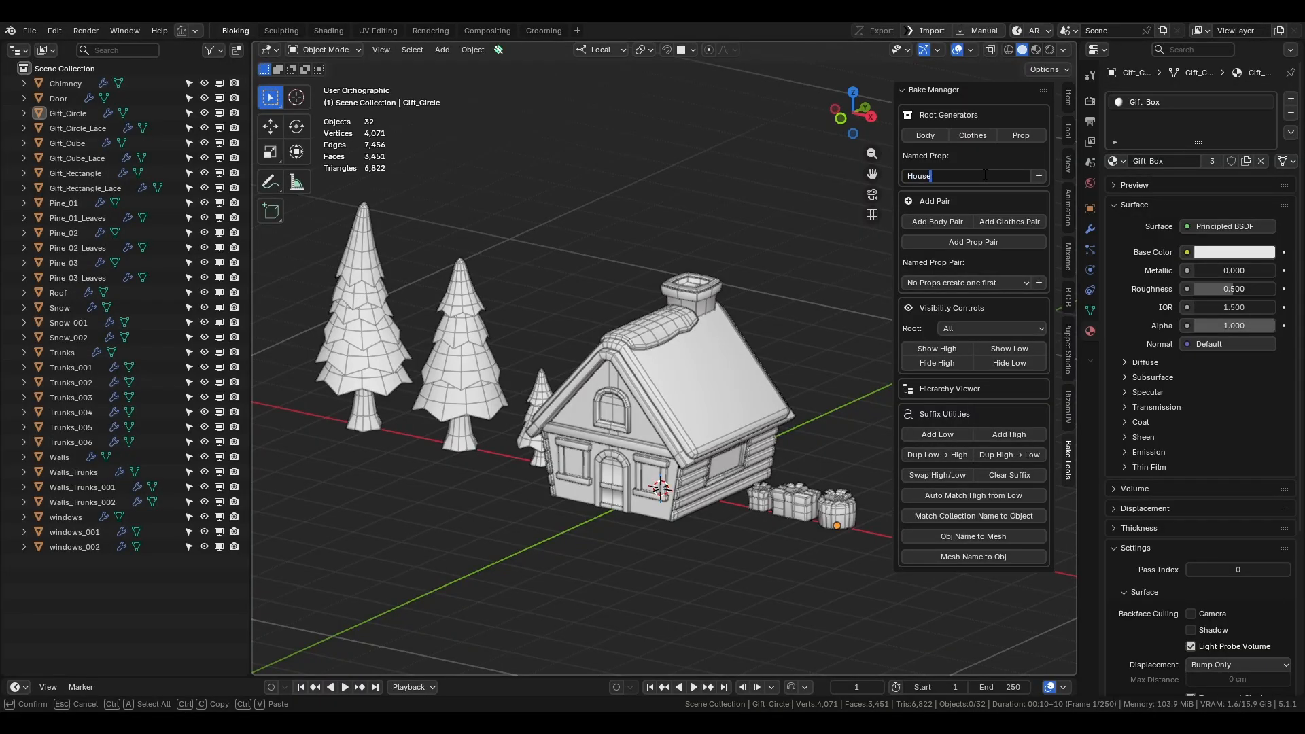
Create named prop hierarchies for House, Gift and Pines.
key("Return")
left_click(1038, 175)
left_click(985, 177)
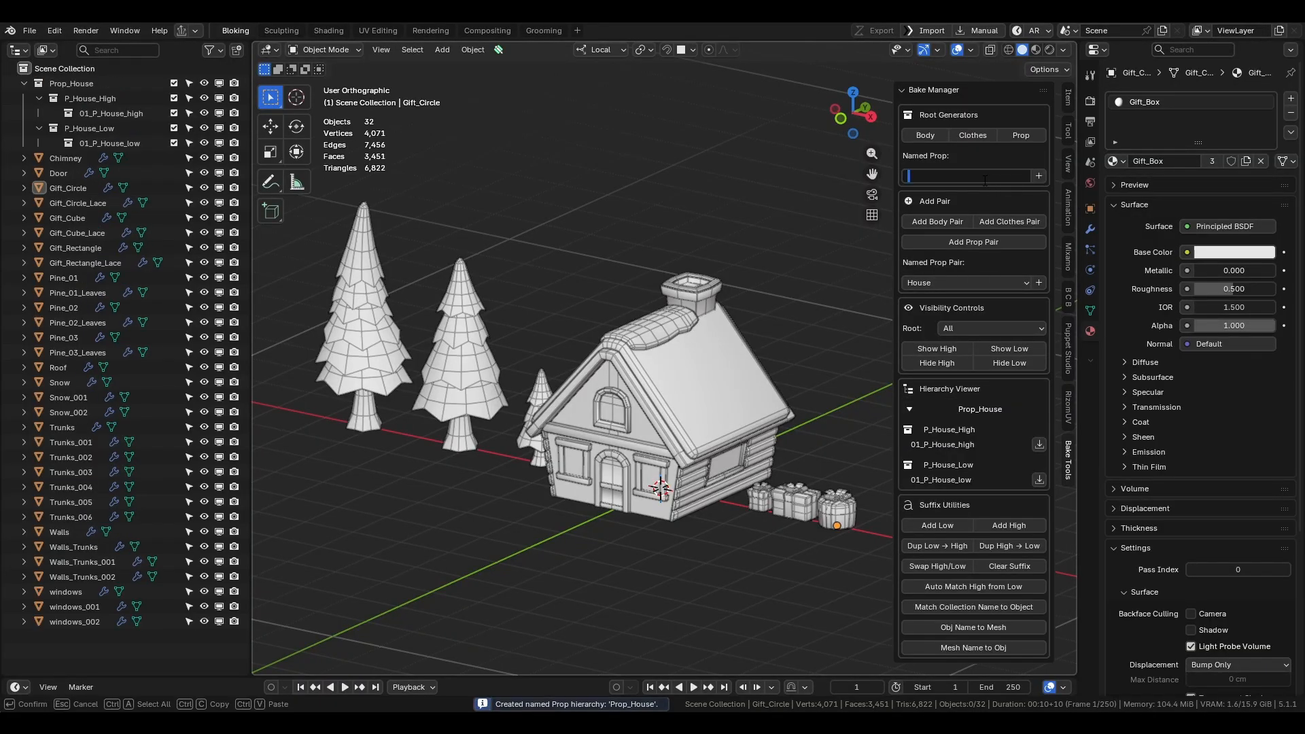
key("Return")
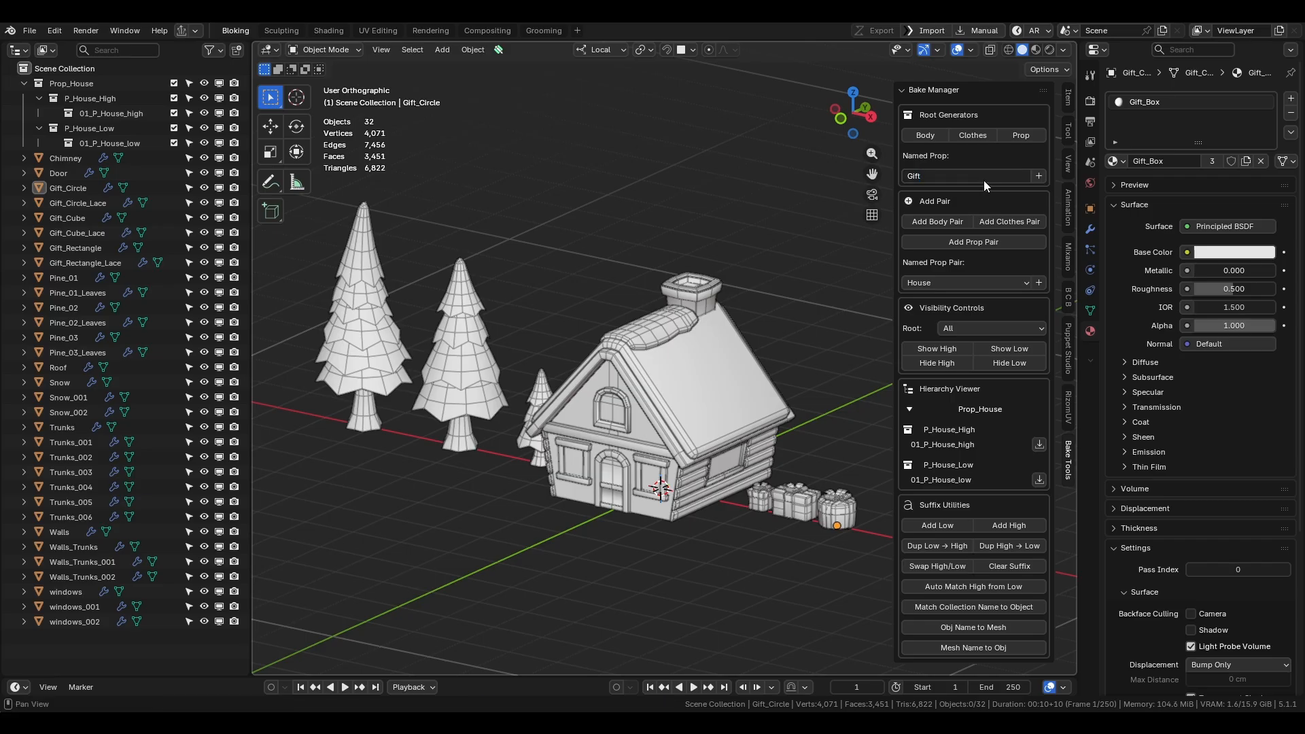
left_click(1038, 175)
left_click(963, 177)
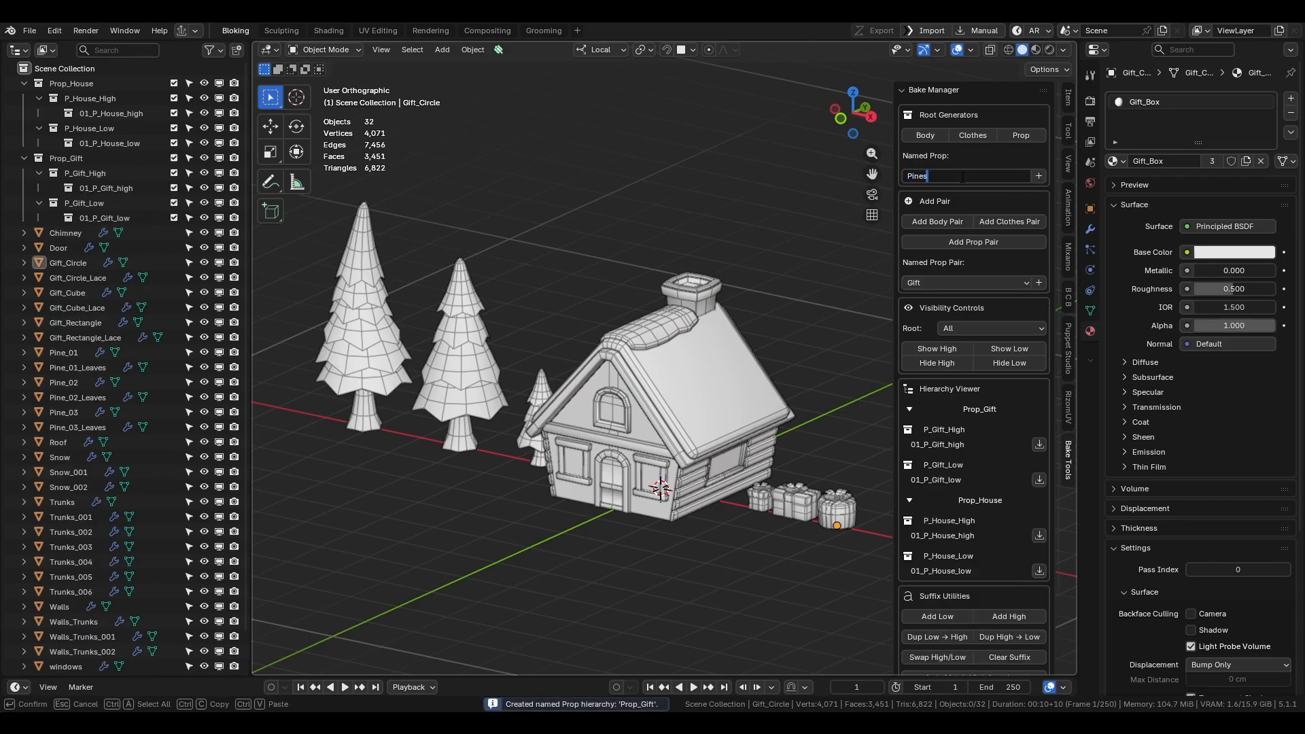
type("Pines")
key("Return")
left_click(1039, 176)
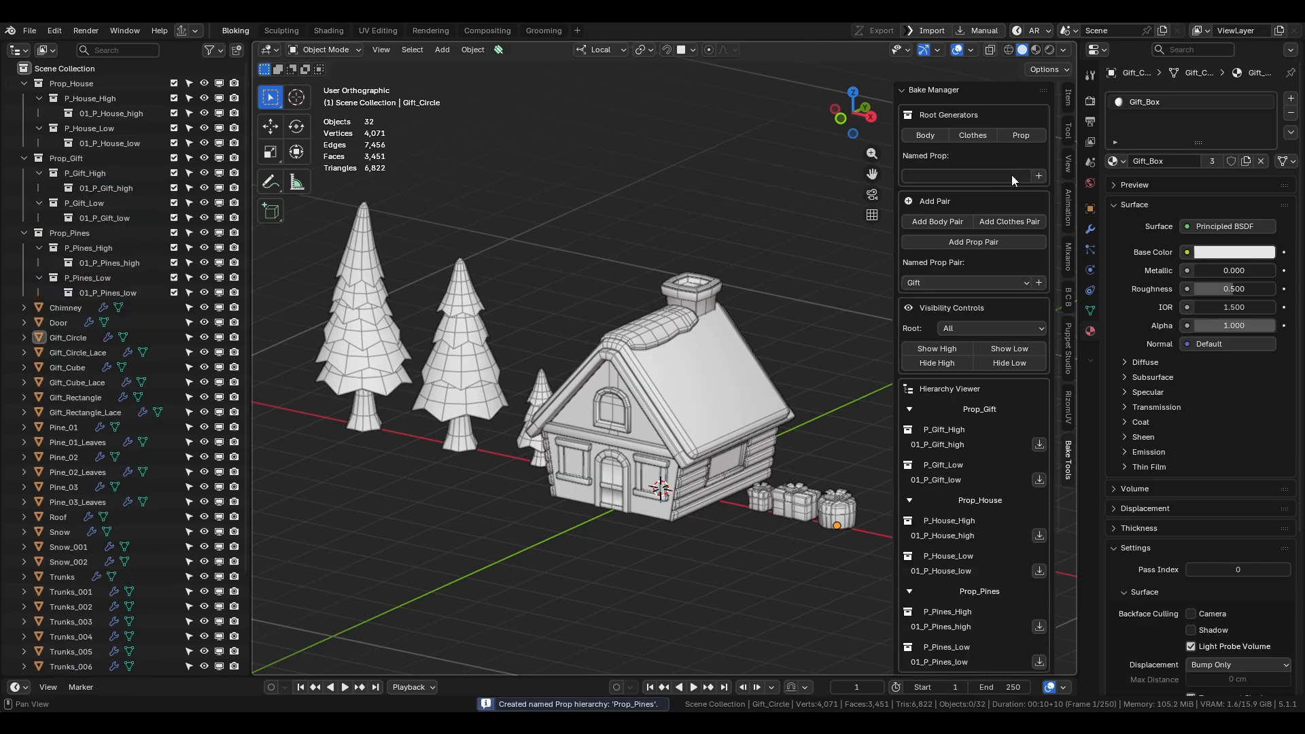
Add a second high/low collection pair to each of the Gift, House and Pines props.
left_click(954, 243)
left_click(957, 283)
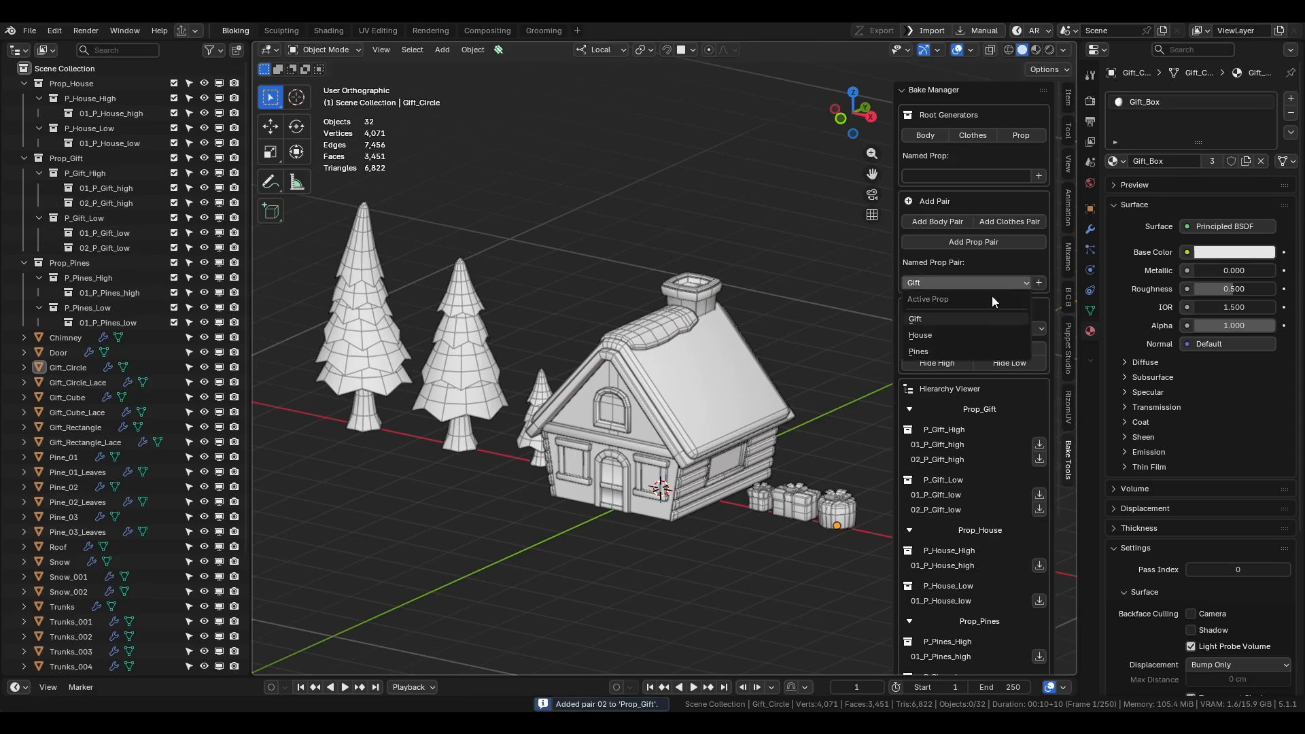
left_click(1012, 301)
left_click(973, 242)
left_click(964, 283)
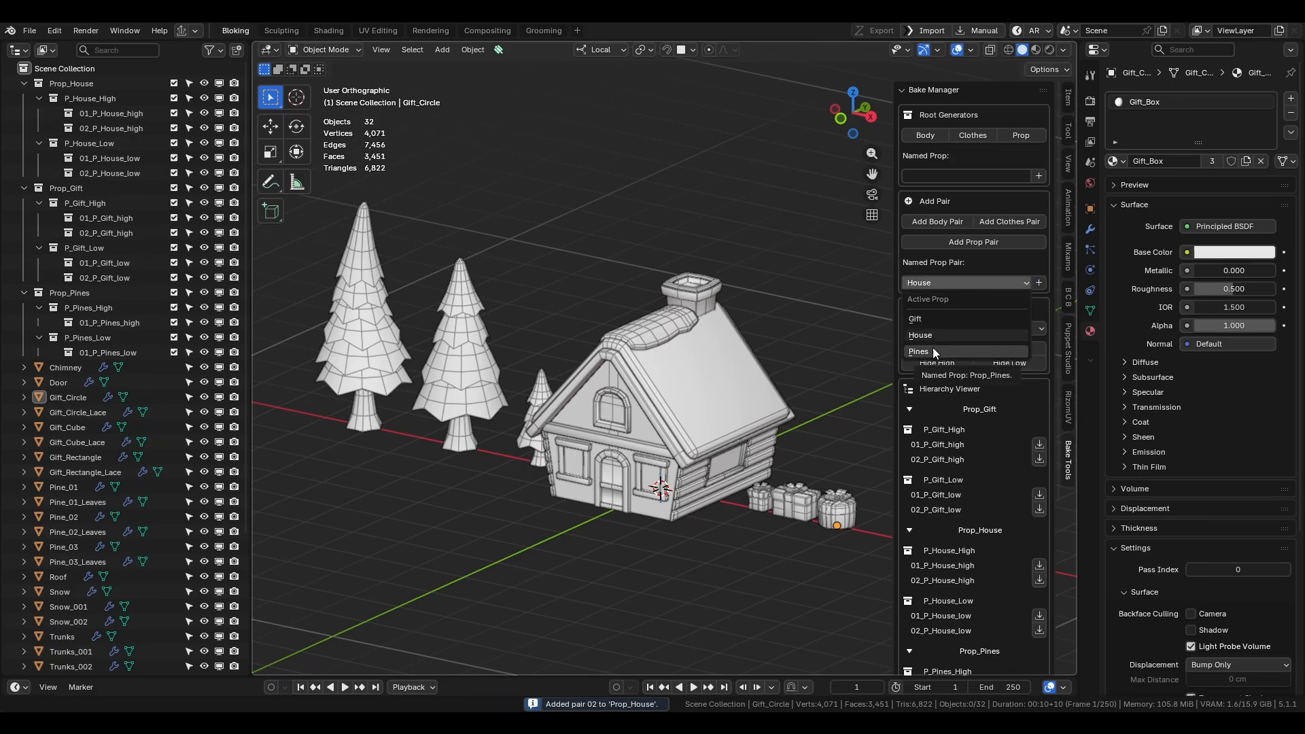
left_click(935, 352)
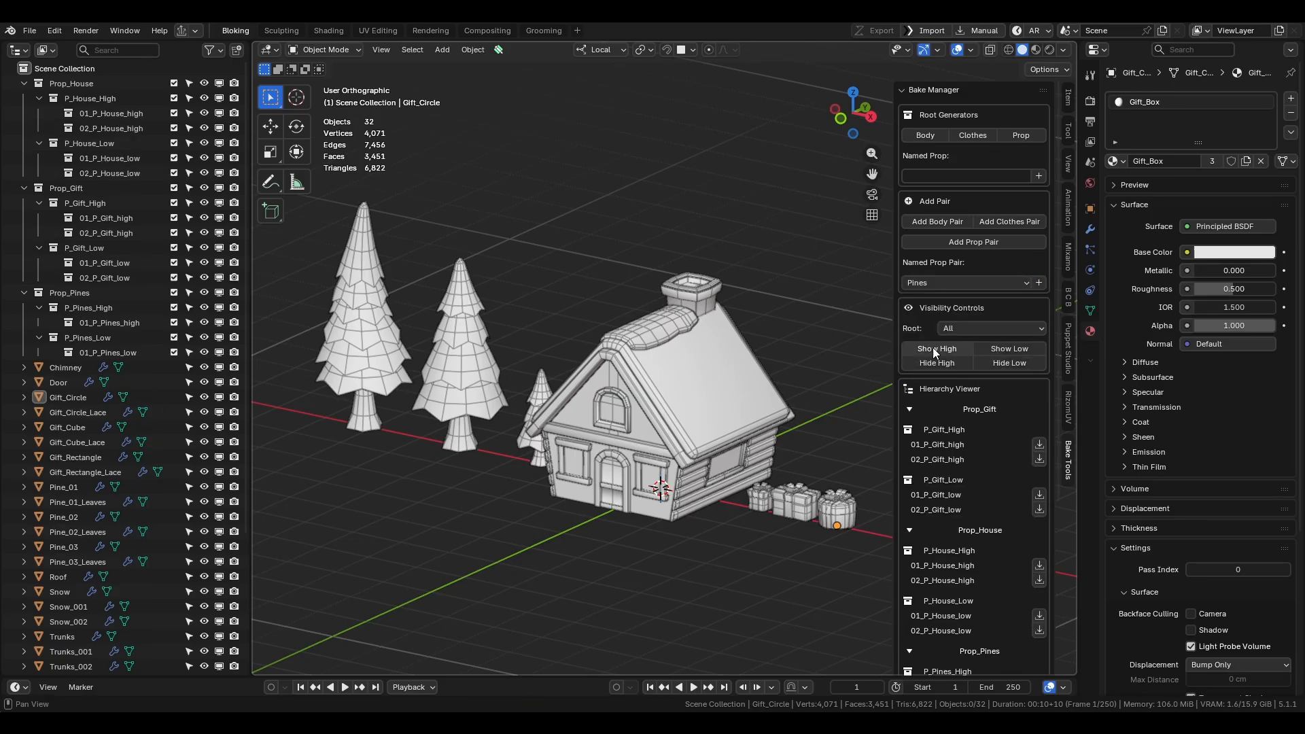
left_click(1038, 283)
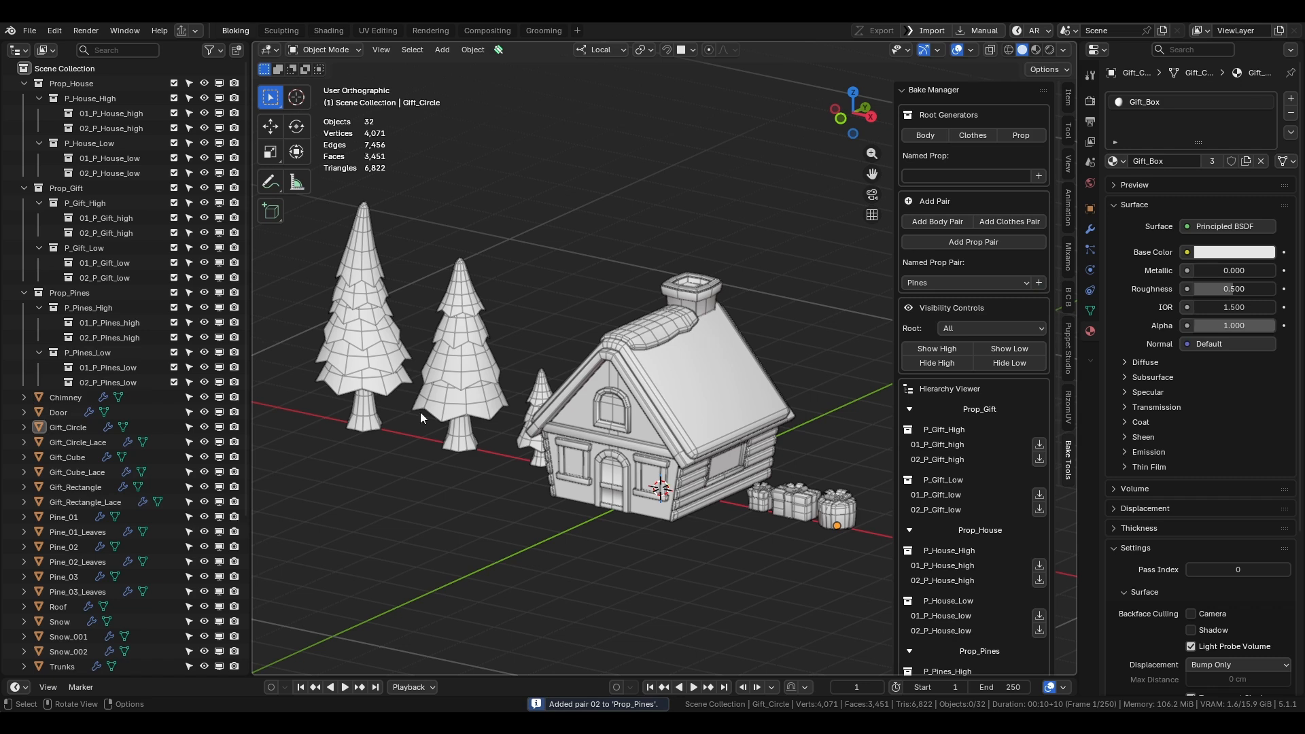
Move the three pine trunks Pine_01, Pine_02 and Pine_03 into the 02_P_Pines_low collection, with Prop_Gift and Prop_House collapsed in the hierarchy viewer.
middle_click_drag(420, 412, 464, 391)
scroll(462, 394, "up", 2)
left_click(293, 447)
scroll(517, 470, "down", 3)
scroll(422, 449, "up", 2)
left_click(545, 470, "shift")
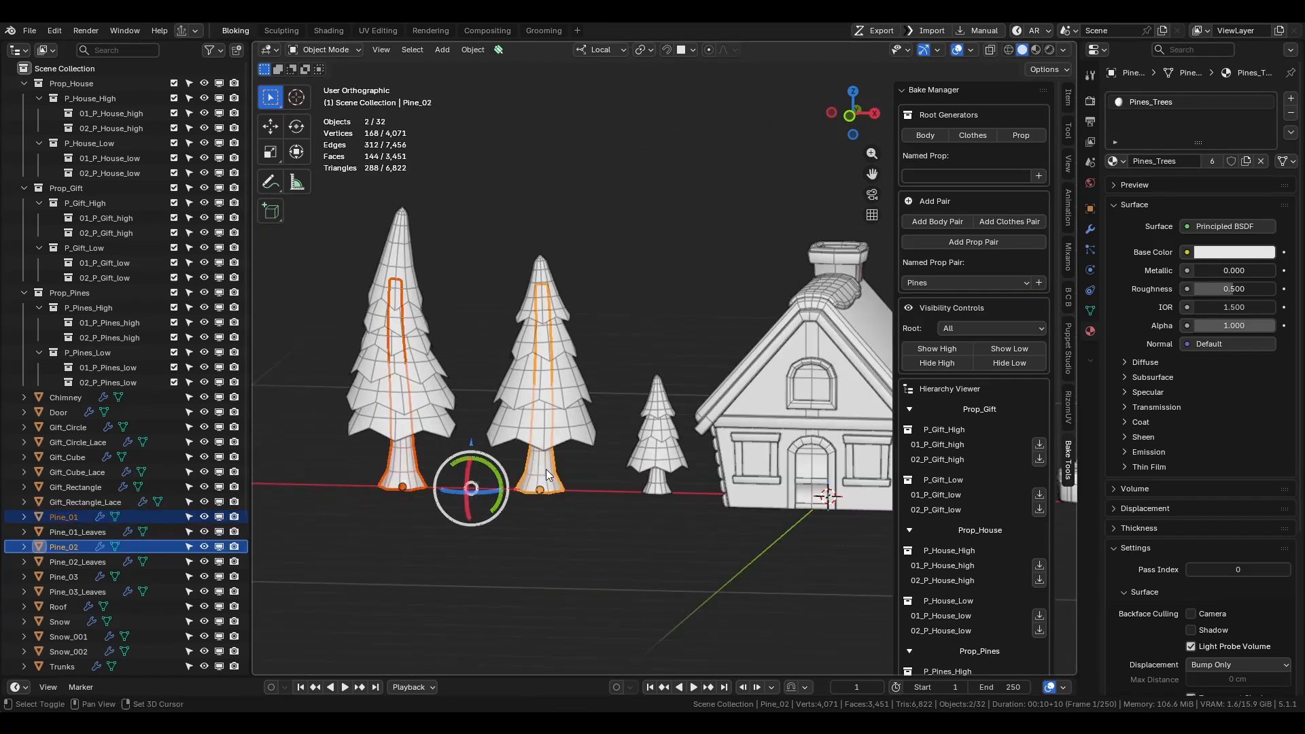
left_click(657, 482, "shift")
left_click(910, 409)
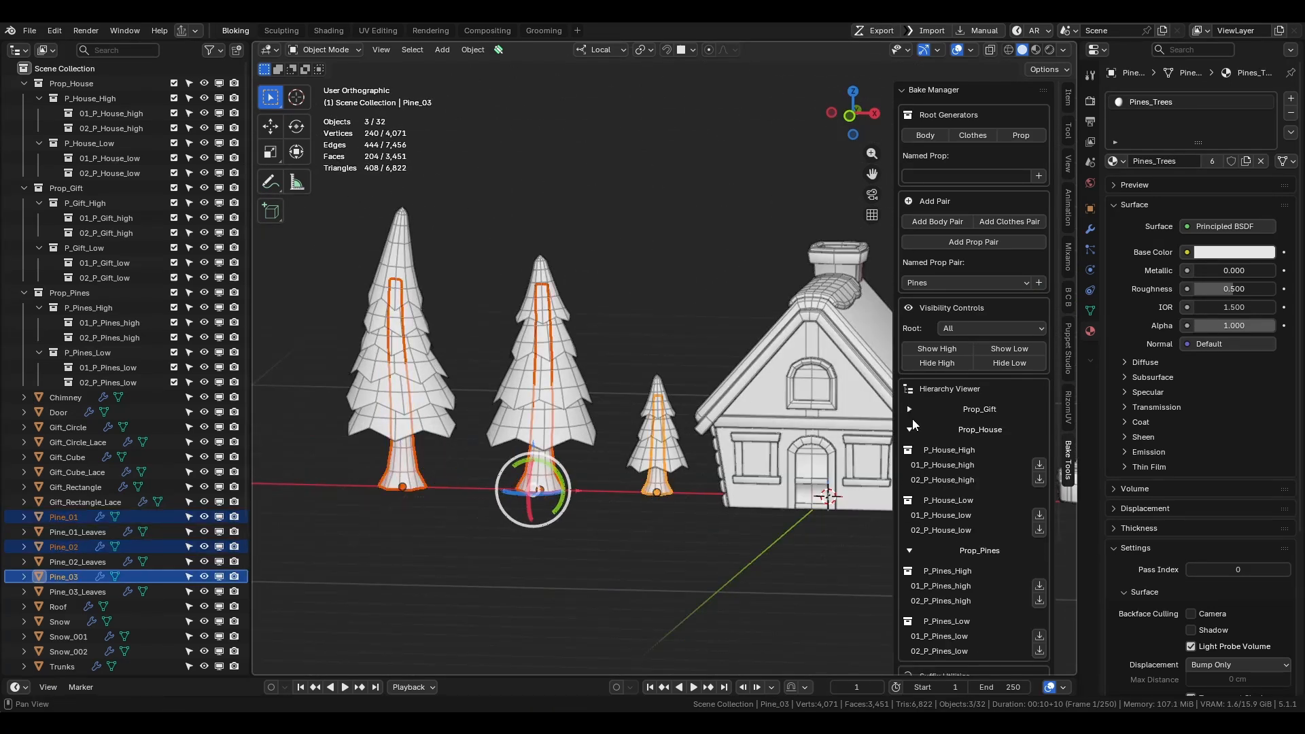
left_click(910, 428)
left_click(1038, 550)
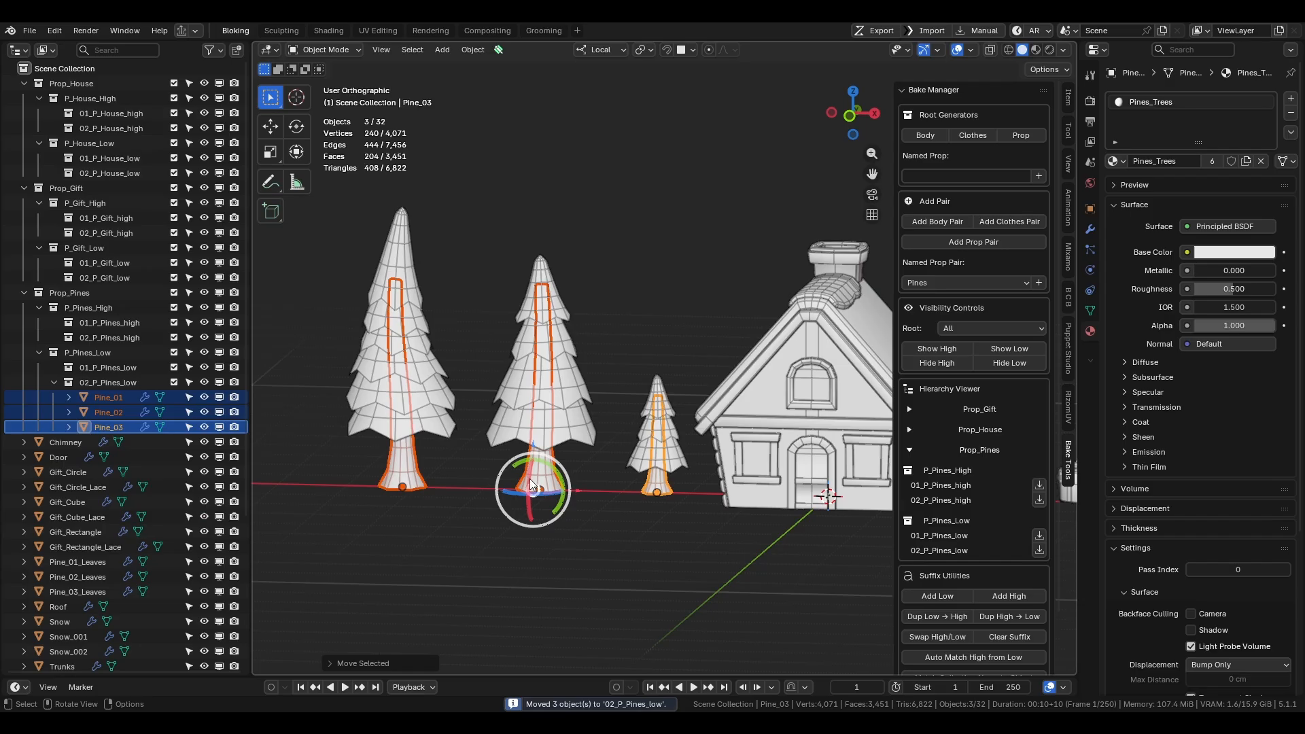
Move the leaf meshes of the three pines into the 01_P_Pines_low collection.
left_click(438, 410)
left_click(538, 401, "shift")
left_click(656, 435, "shift")
left_click(1039, 536)
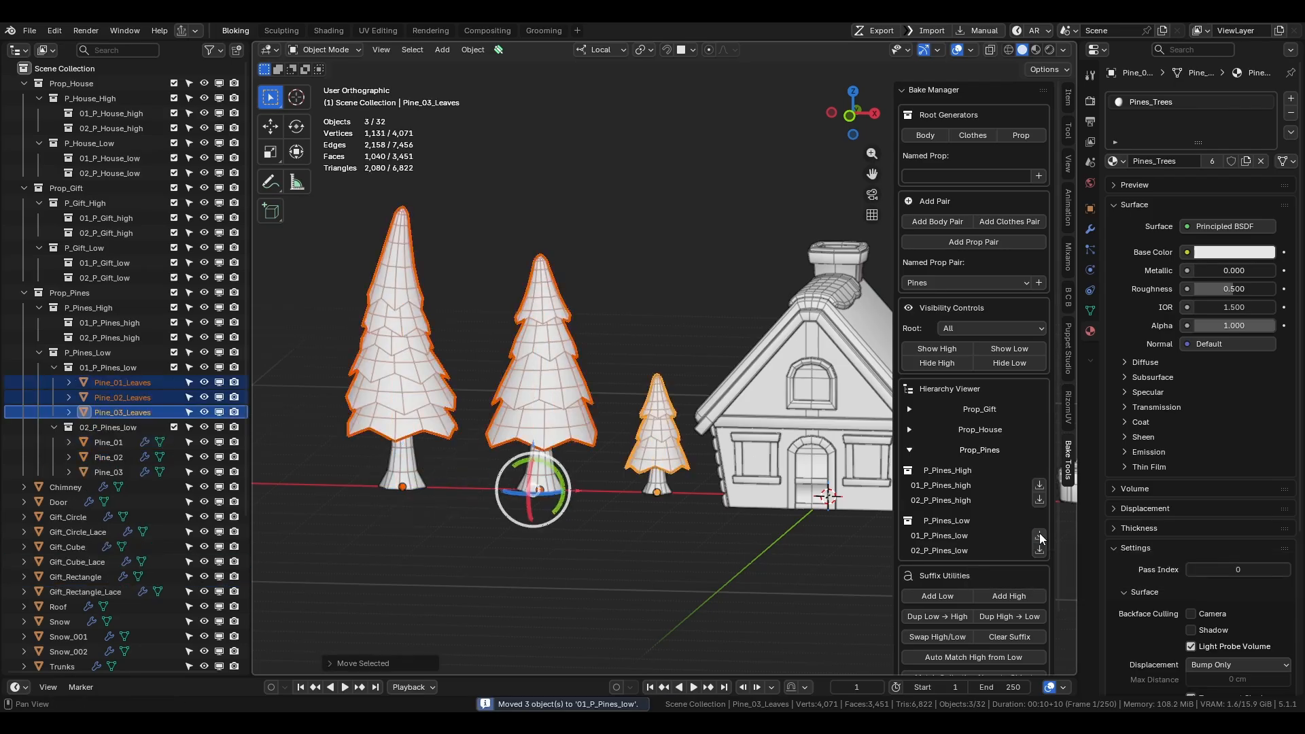
Select all six pine trunk and leaf objects and add the low suffix to their names.
left_click(402, 463)
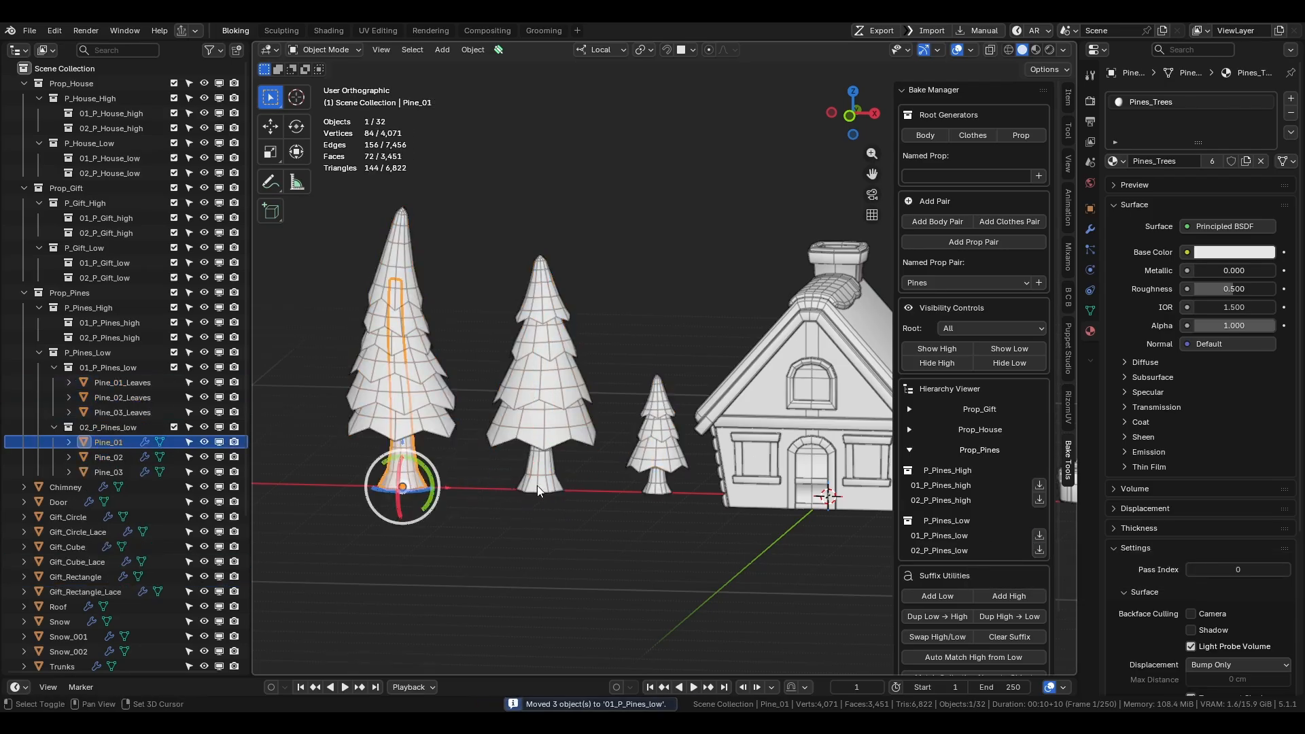
left_click(548, 480, "shift")
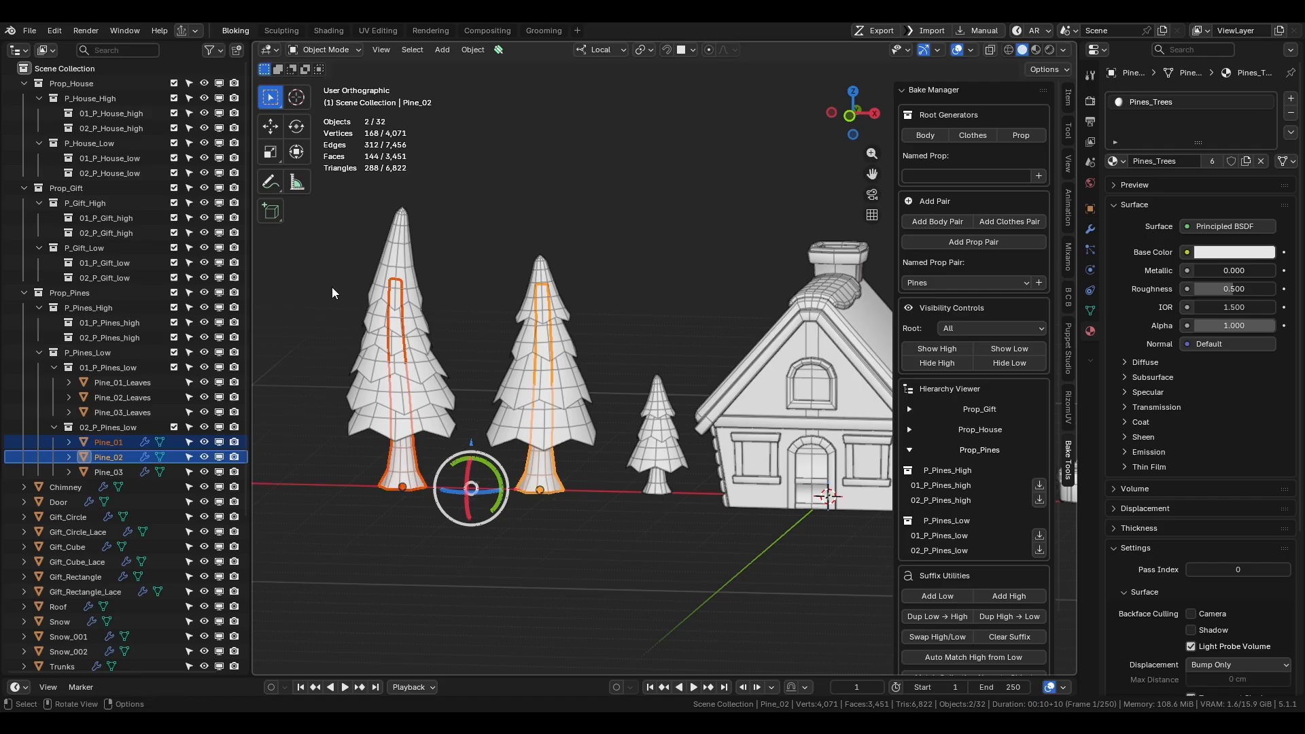
left_click_drag(378, 258, 670, 494)
left_click(937, 596)
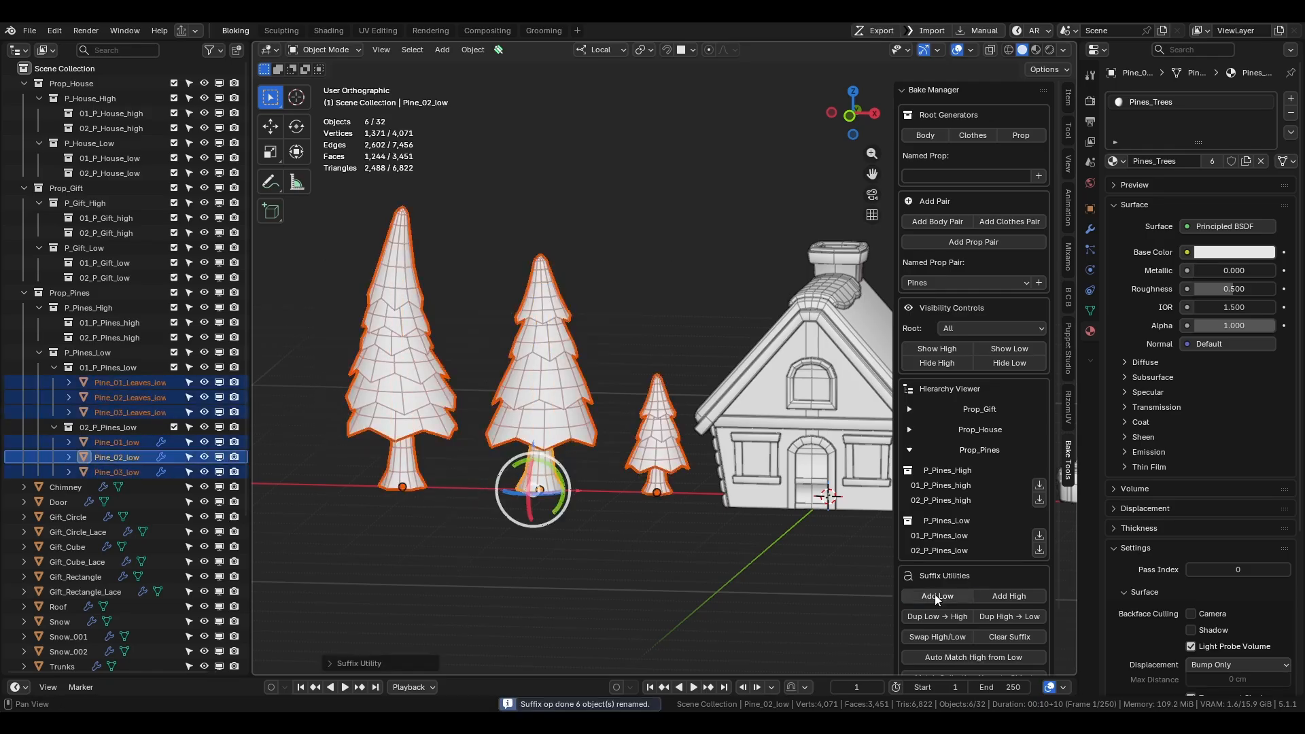
Duplicate the six low pine objects in place and switch the copies' suffix from low to high.
scroll(977, 601, "down", 2)
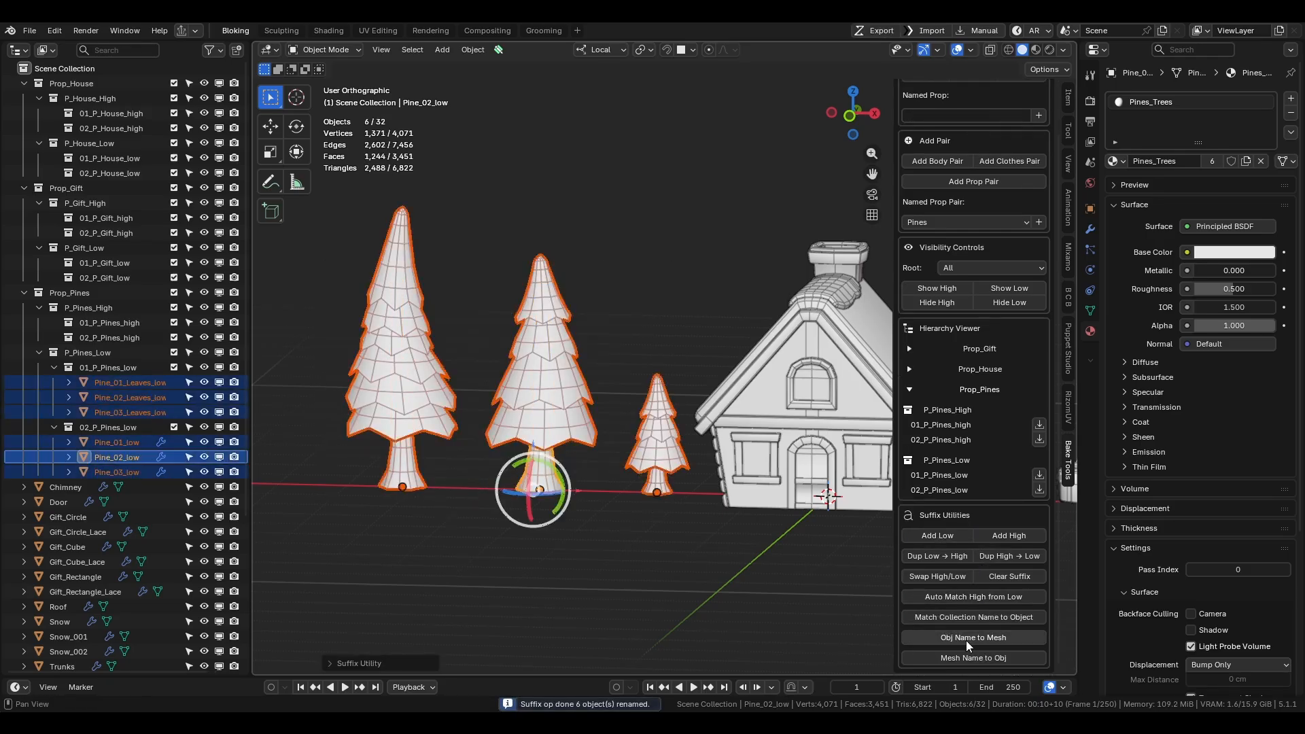
key("shift+d")
right_click(704, 539)
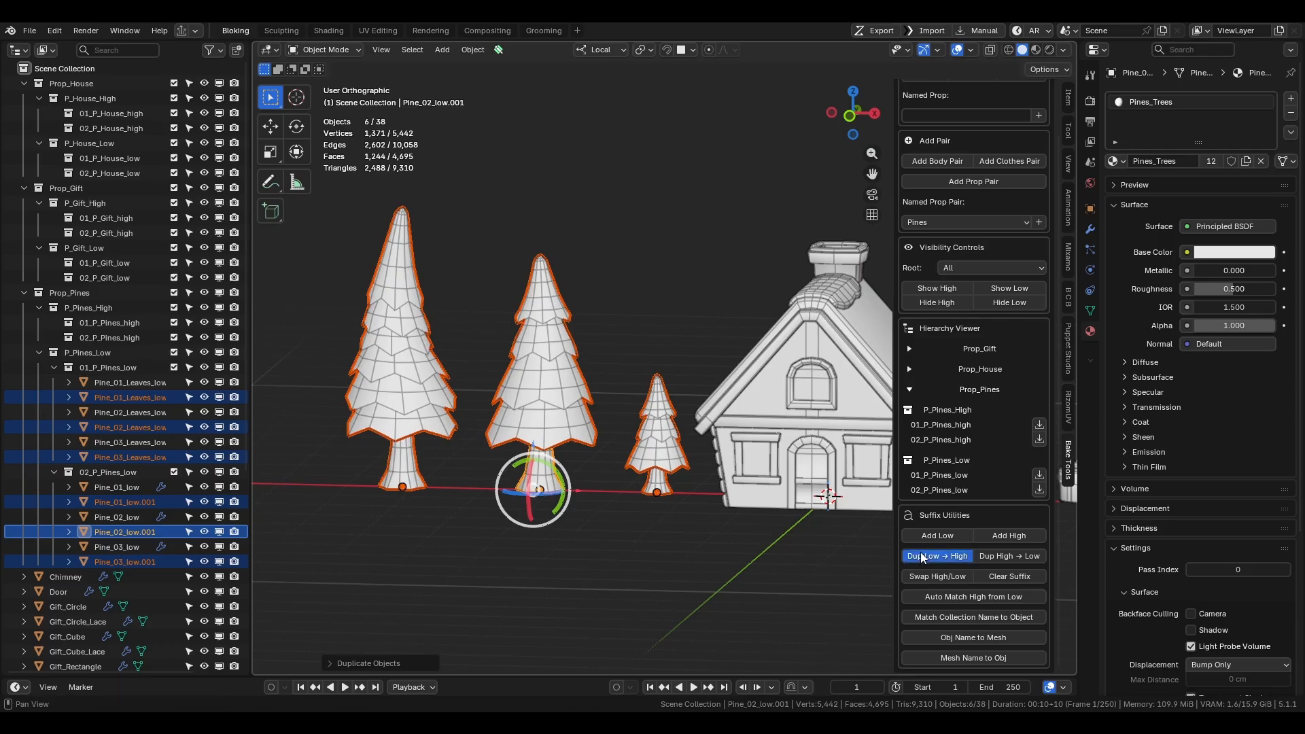
left_click(938, 556)
Move Pine_01_high, Pine_02_high and Pine_03_high into the 02_P_Pines_high collection.
left_click(131, 488)
left_click(136, 518, "ctrl")
left_click(138, 546, "ctrl")
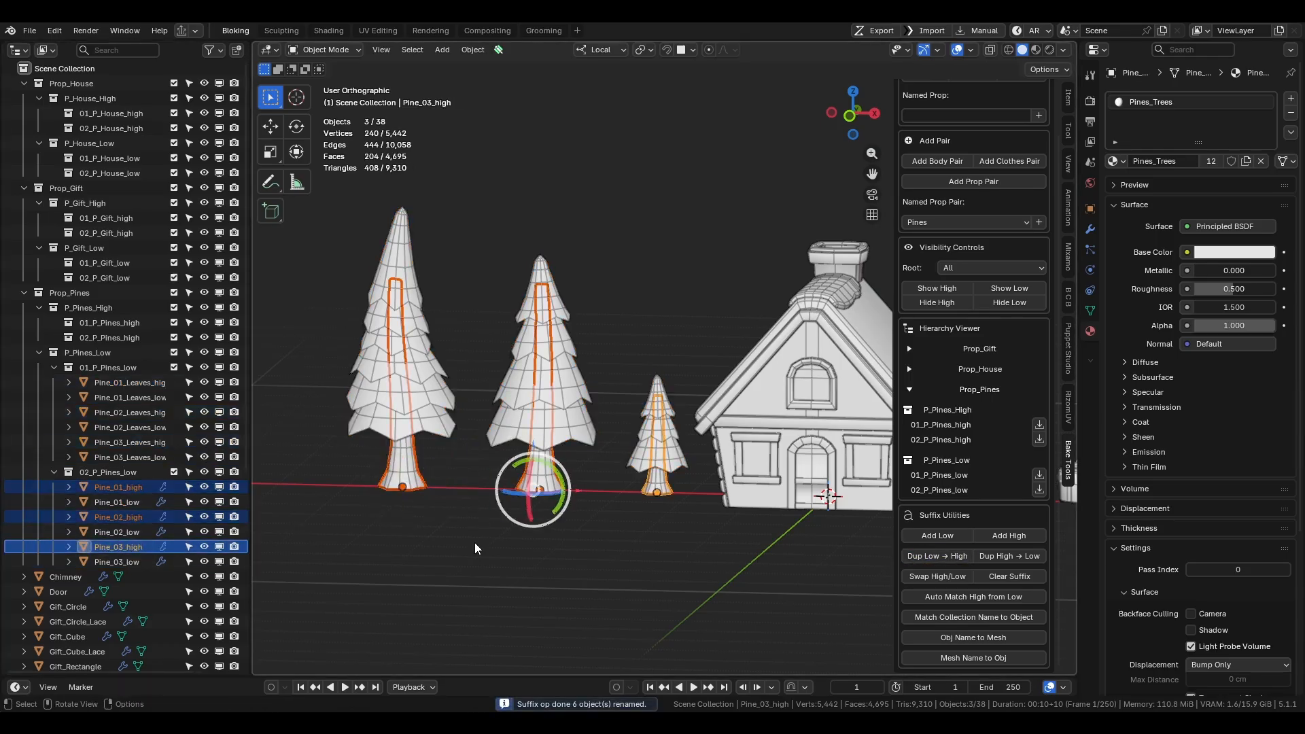
left_click(1039, 440)
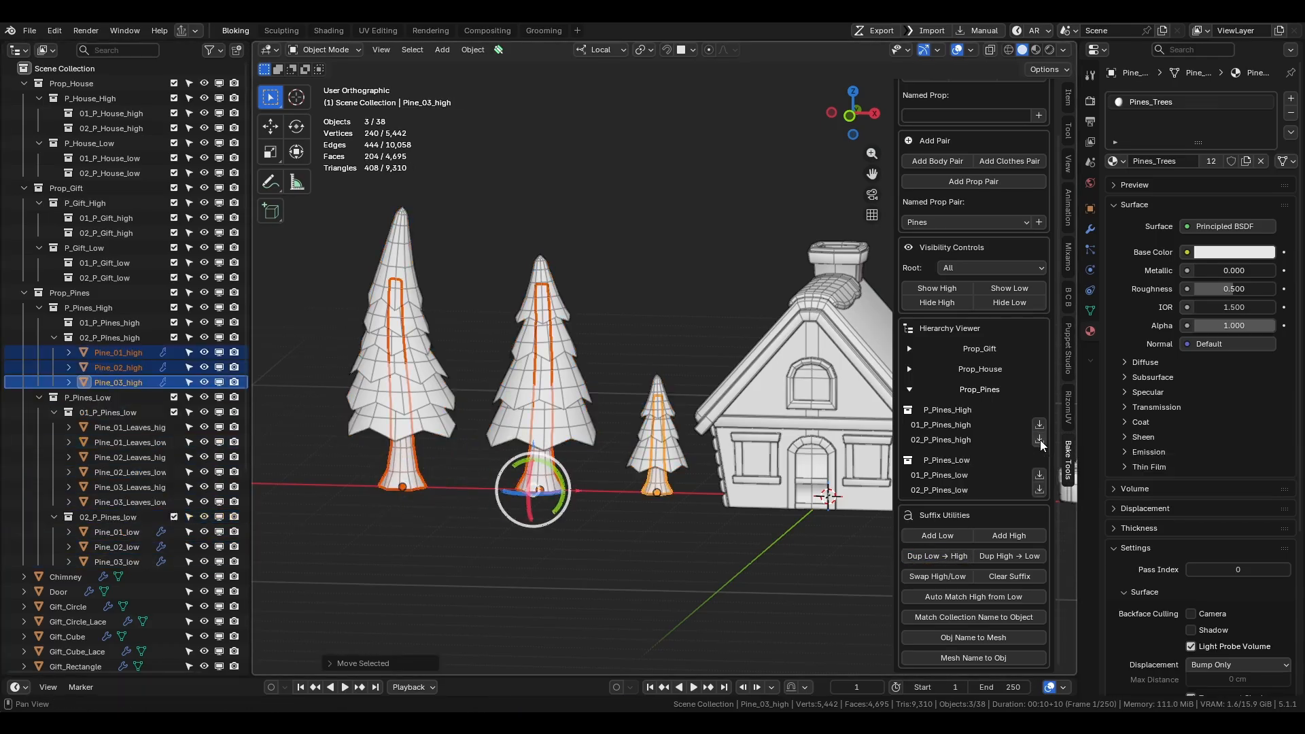
Move Pine_01_Leaves_high, Pine_02_Leaves_high and Pine_03_Leaves_high into the 01_P_Pines_high collection.
left_click(146, 428)
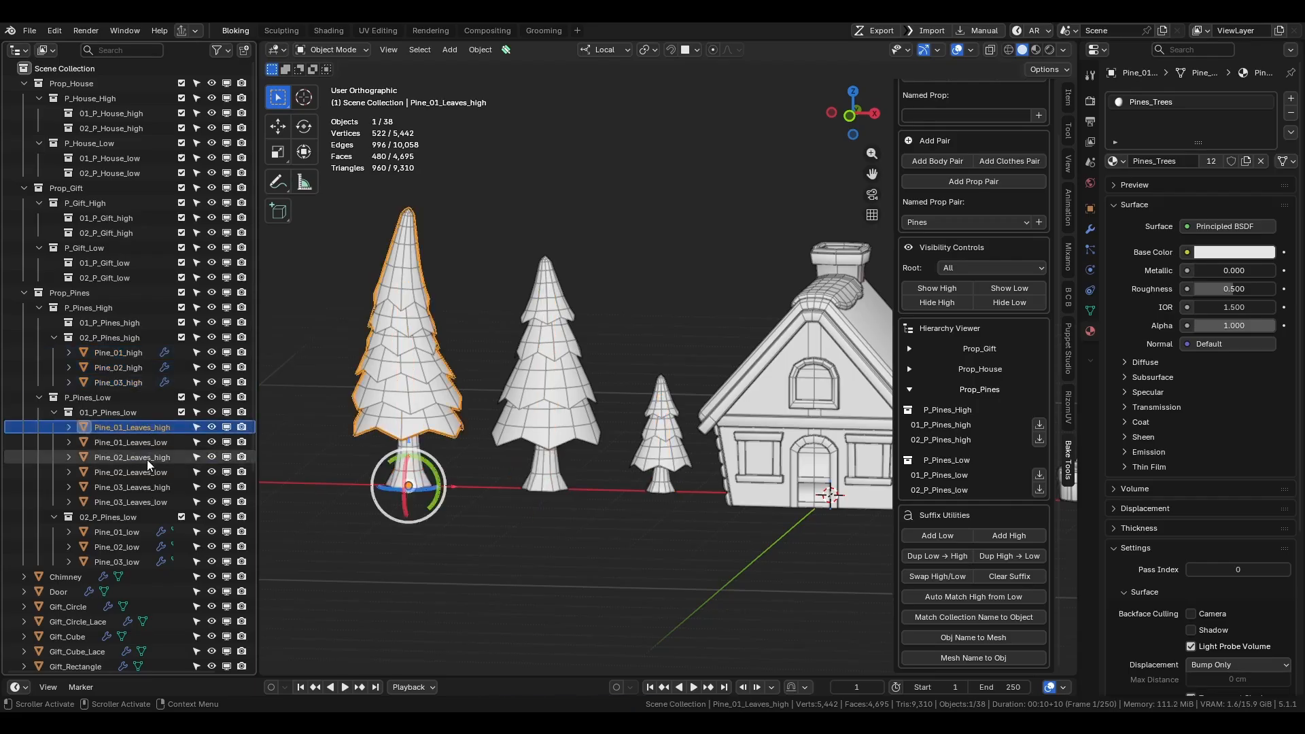
left_click(147, 458, "ctrl")
left_click(139, 486, "ctrl")
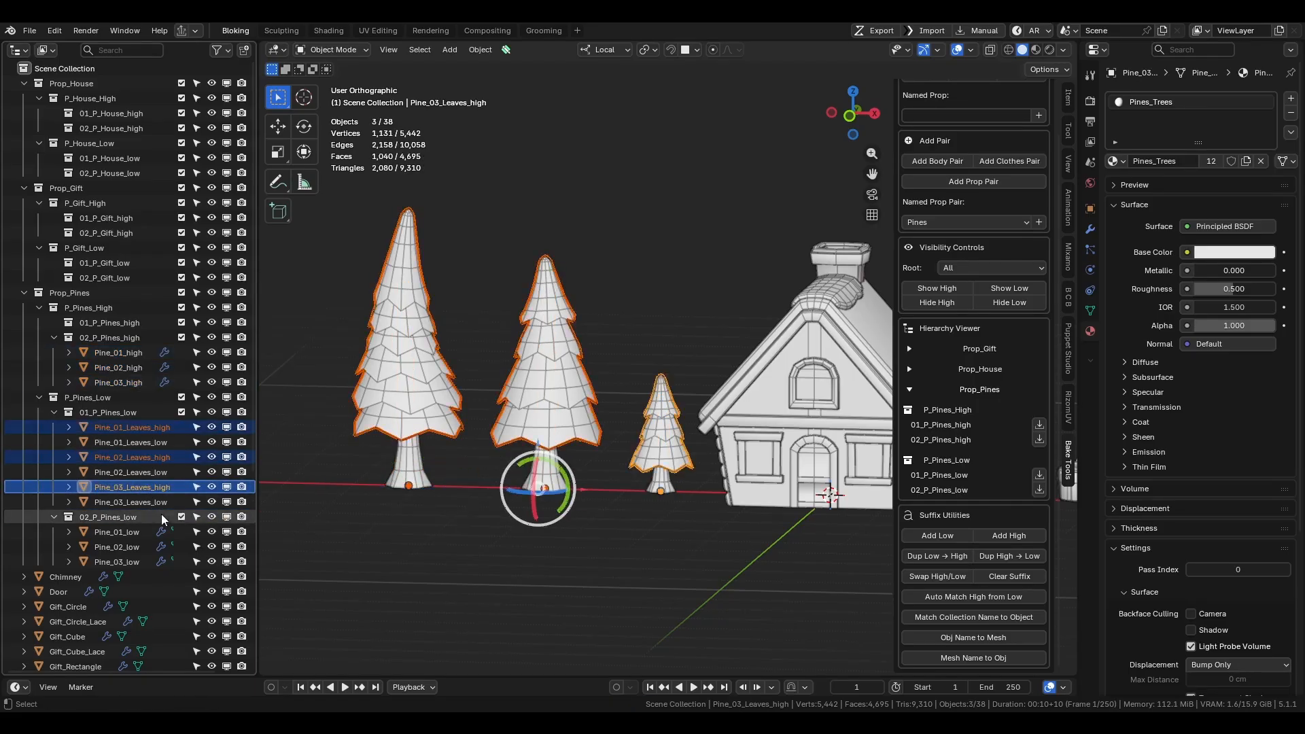
left_click(1039, 425)
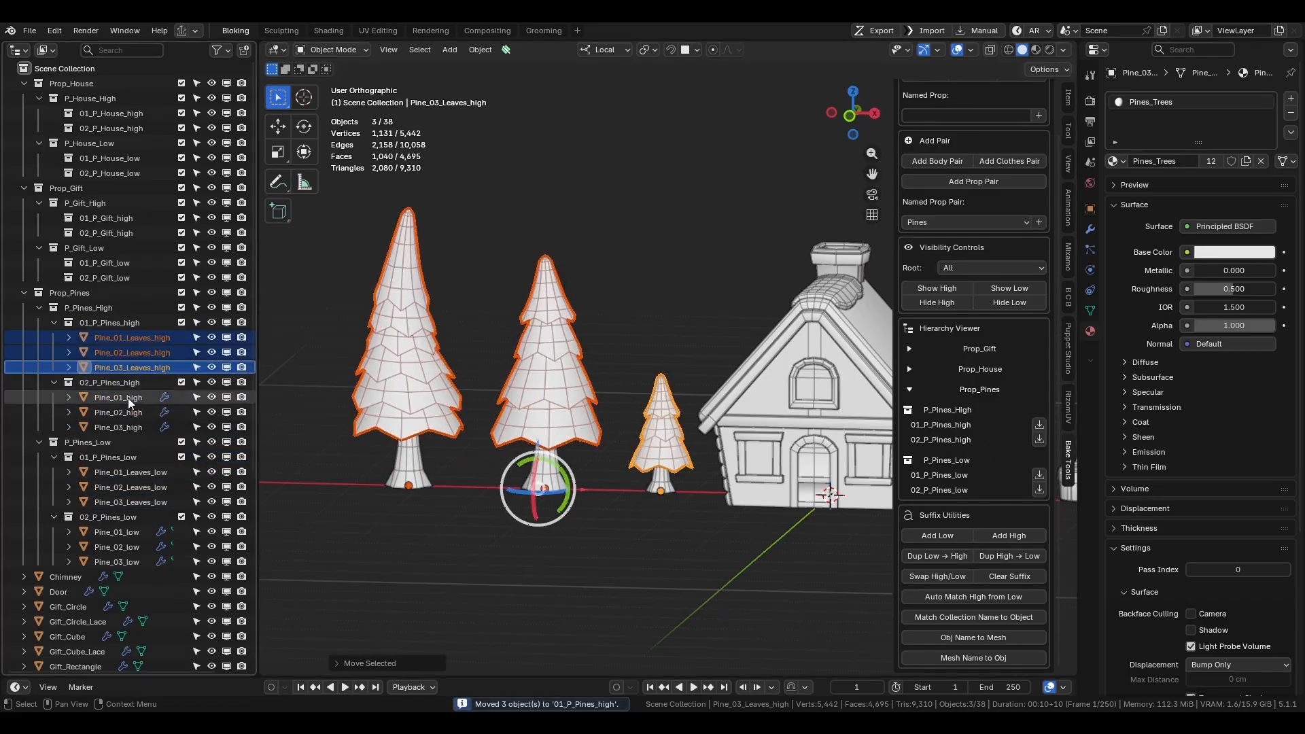
left_click(124, 426, "shift")
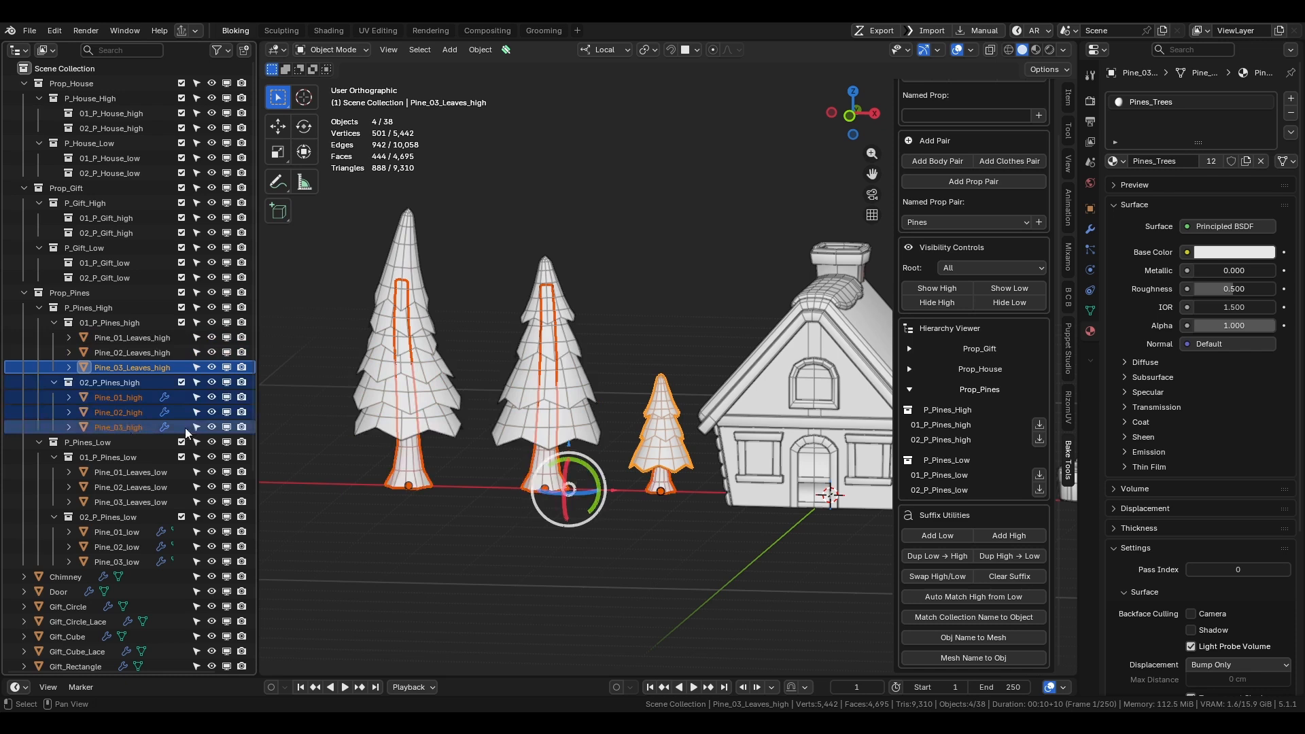
left_click(130, 341)
left_click(310, 382)
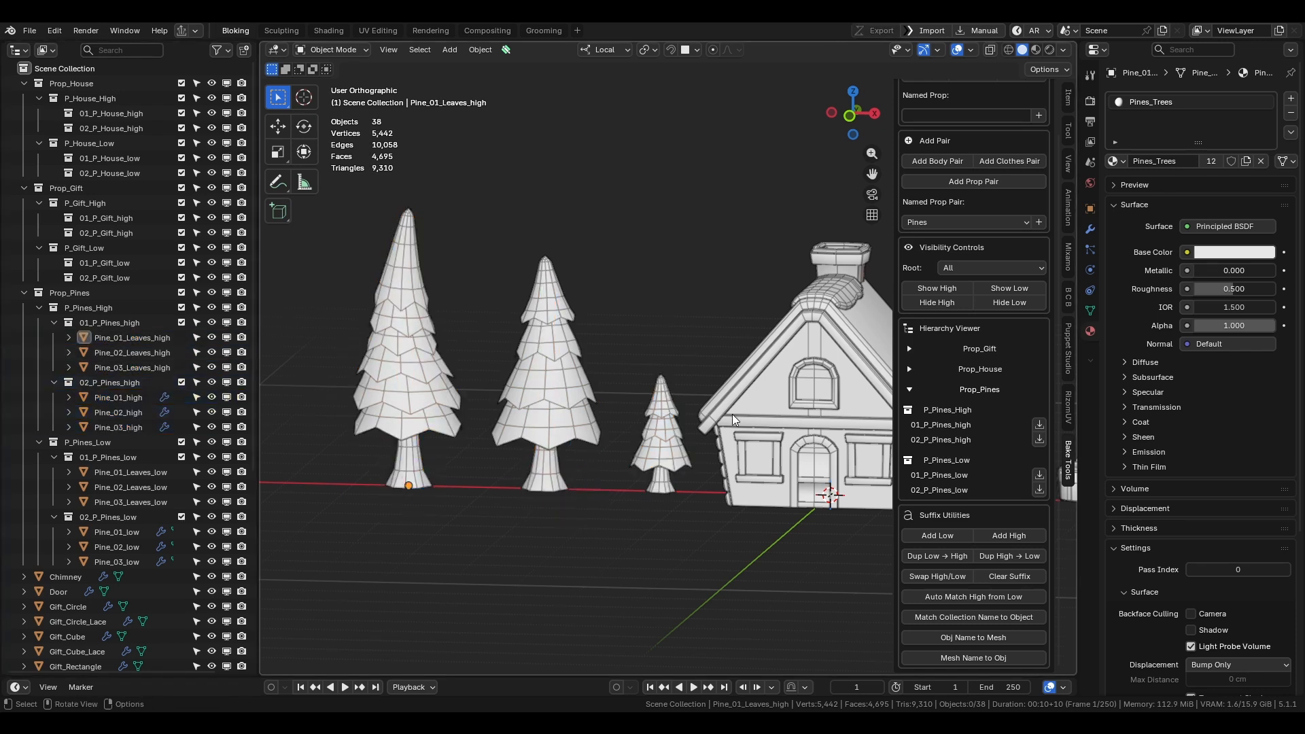
With the low collections temporarily hidden, enable the Subdivision modifier's viewport display on all six high pine objects.
left_click(1004, 305)
left_click_drag(357, 263, 687, 492)
left_click(1090, 229)
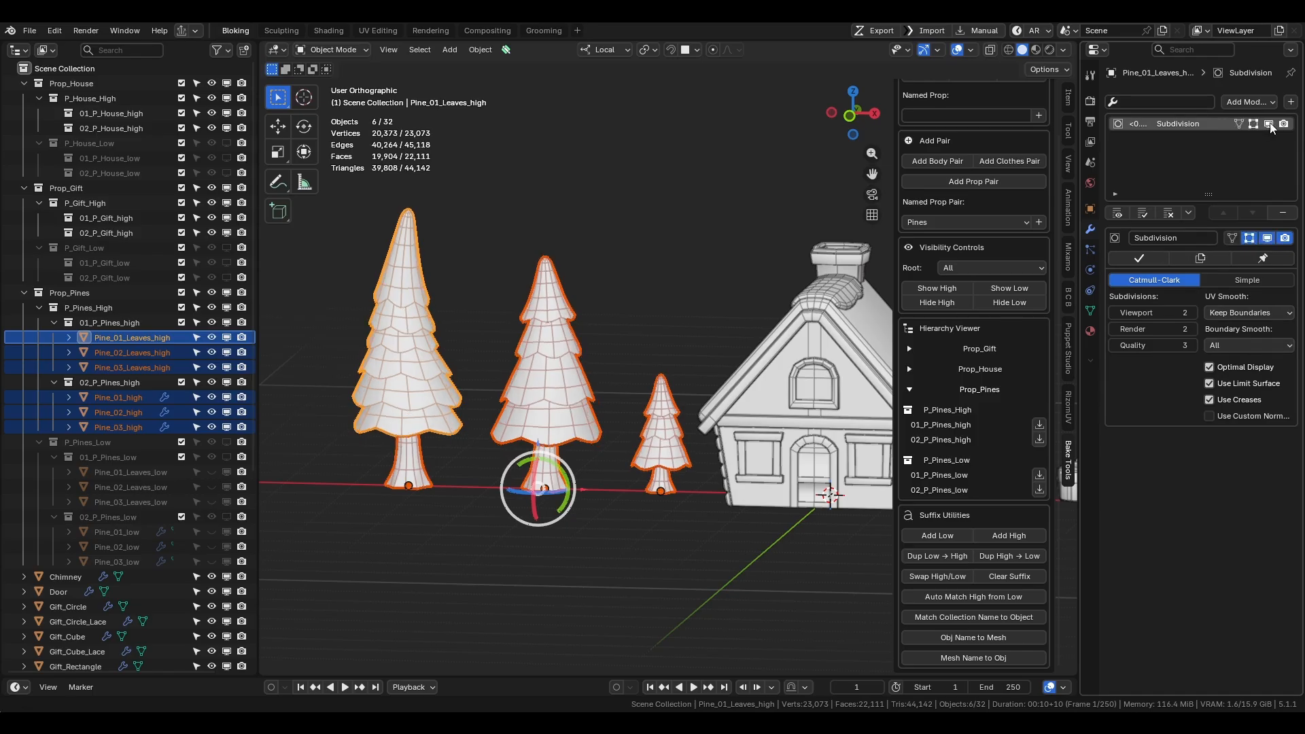
left_click(1268, 123)
left_click(1009, 289)
left_click(619, 295)
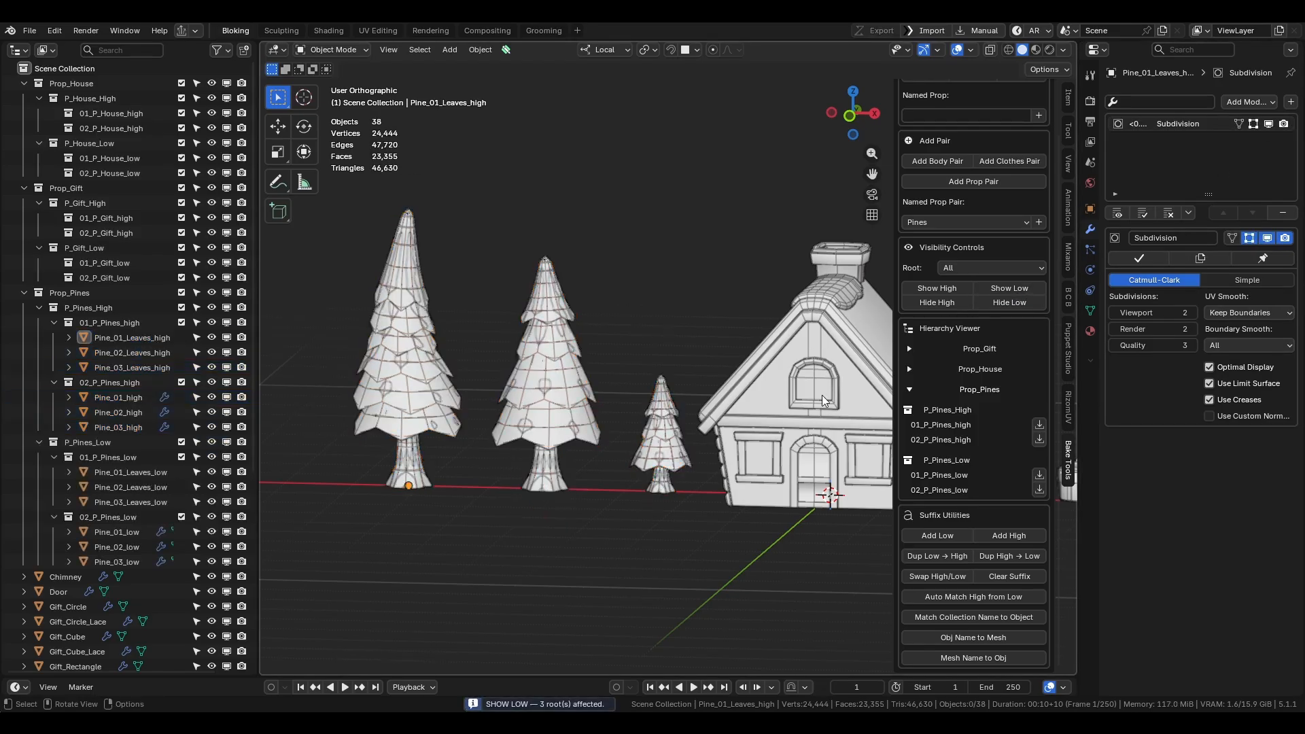
Select the house's chimney, its snow pieces, the roof and the wooden beams along the front gable.
scroll(781, 299, "down", 1)
middle_click_drag(795, 293, 653, 303, "shift")
scroll(639, 296, "up", 2)
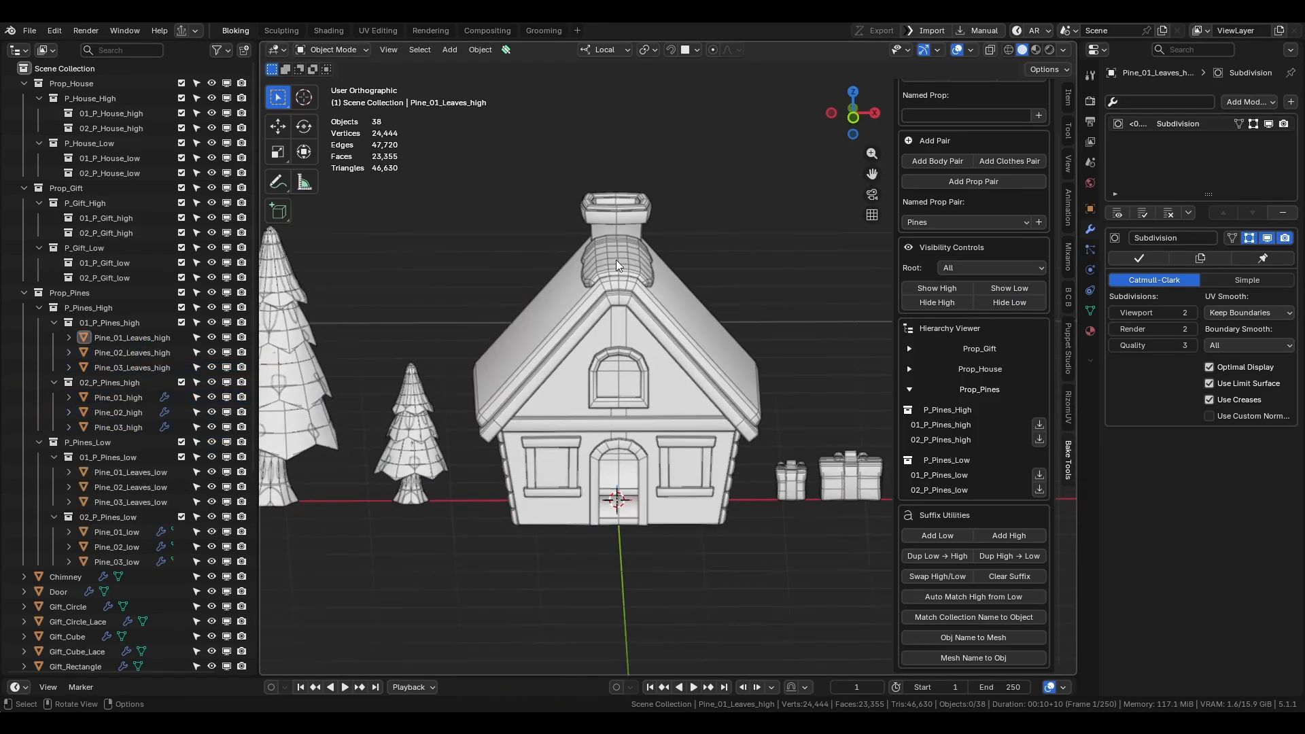
left_click(615, 259)
left_click(609, 222, "shift")
left_click(611, 207, "shift")
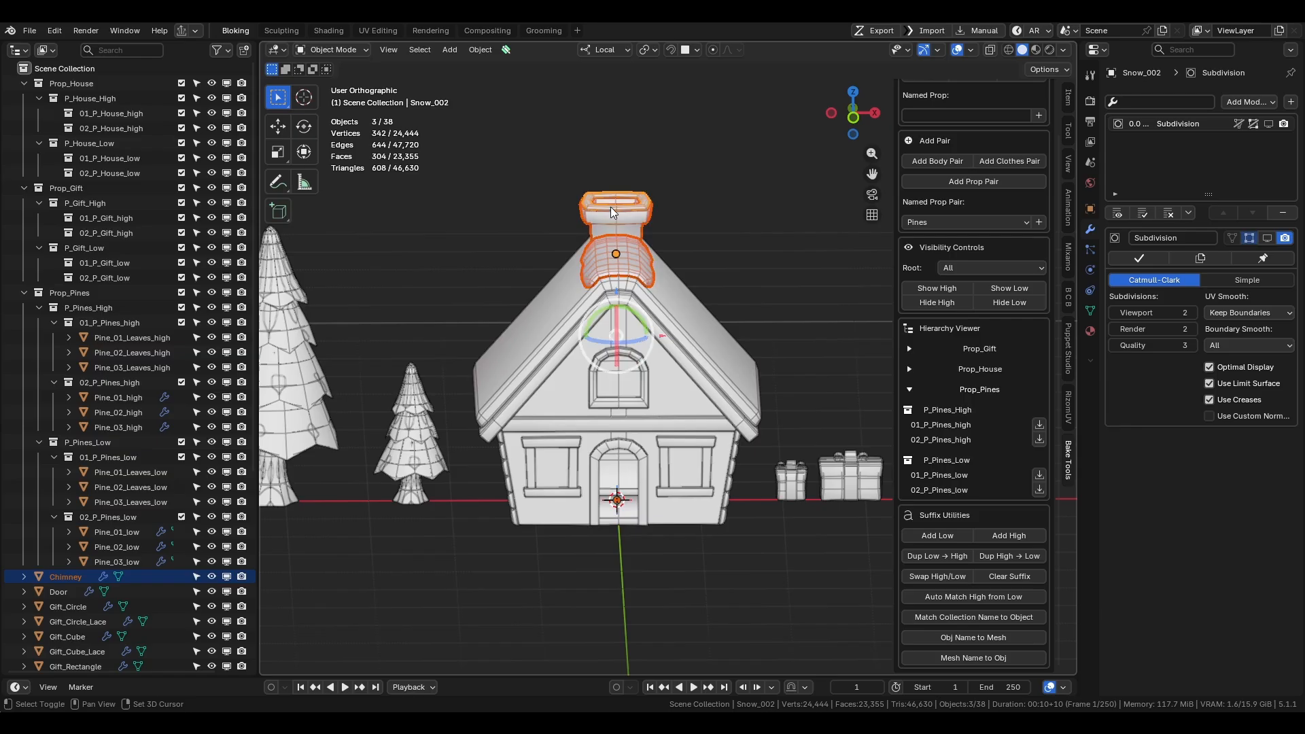
left_click(539, 335, "shift")
left_click(547, 371, "shift")
left_click(555, 420, "shift")
Add the gable window frame, the walls, the door frame and the door to the house selection.
scroll(603, 371, "up", 3)
left_click(592, 356, "shift")
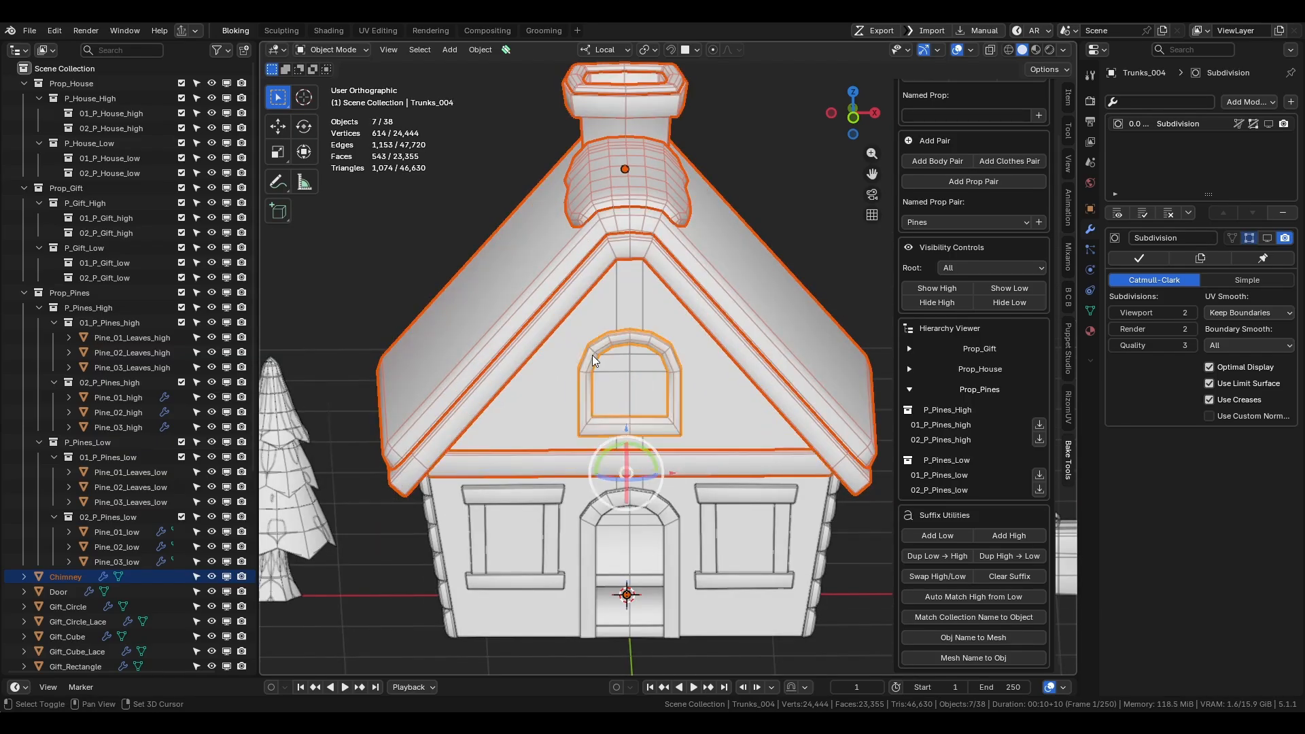
left_click(605, 312, "shift")
middle_click_drag(585, 563, 581, 532, "shift")
left_click(581, 534, "shift")
left_click(602, 553, "shift")
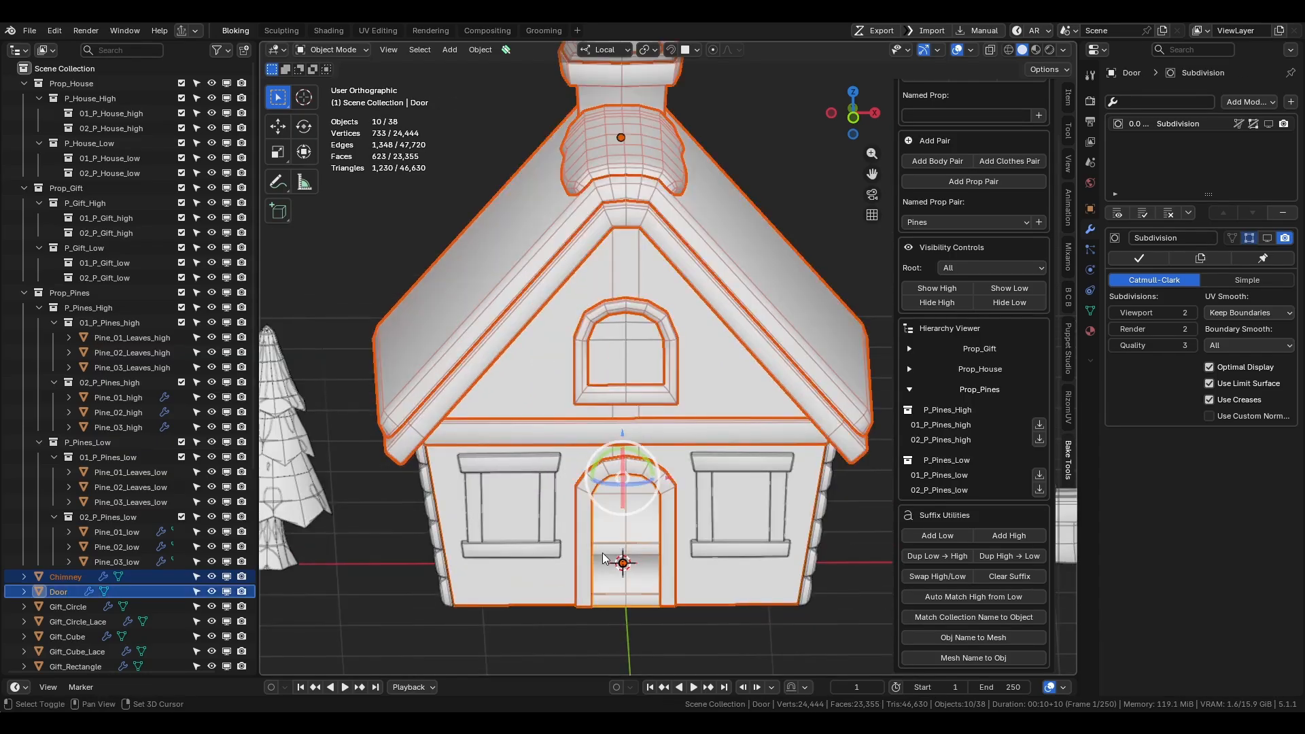
Add the front window frames, the side window frame pieces and the side wall logs to the house selection.
left_click(549, 497, "shift")
left_click(523, 550, "shift")
scroll(425, 496, "up", 3)
middle_click_drag(425, 496, 491, 441)
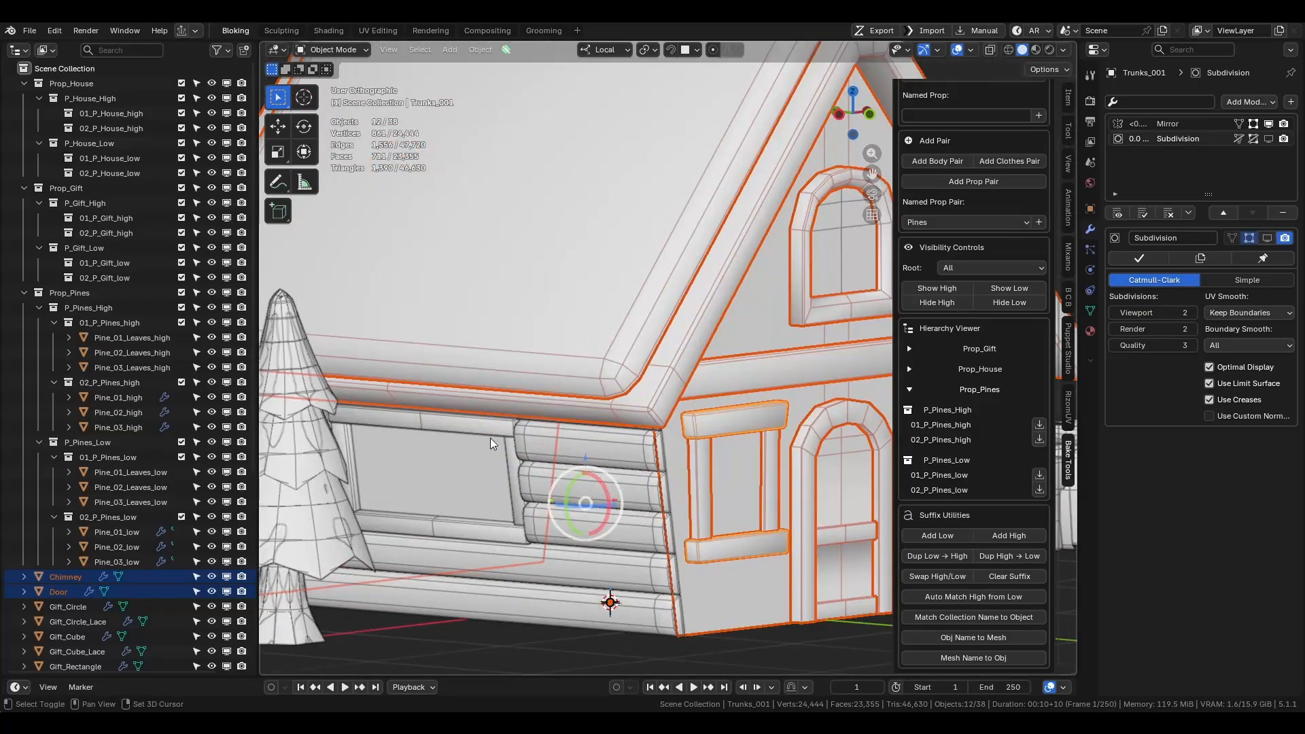
left_click(492, 431, "shift")
left_click(515, 455, "shift")
scroll(520, 507, "up", 5)
left_click(519, 498, "shift")
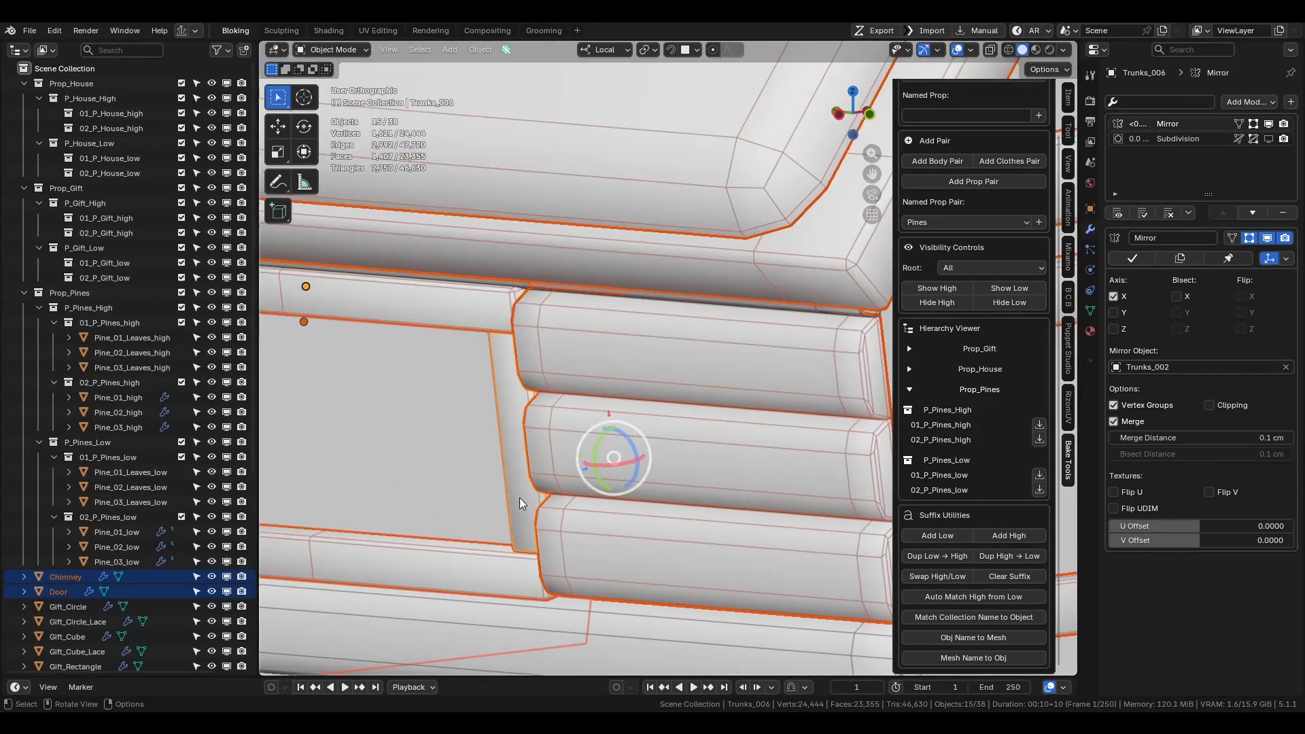
scroll(519, 498, "down", 6)
left_click(503, 493, "shift")
left_click(593, 495, "shift")
scroll(600, 489, "down", 1)
middle_click_drag(601, 489, 548, 476)
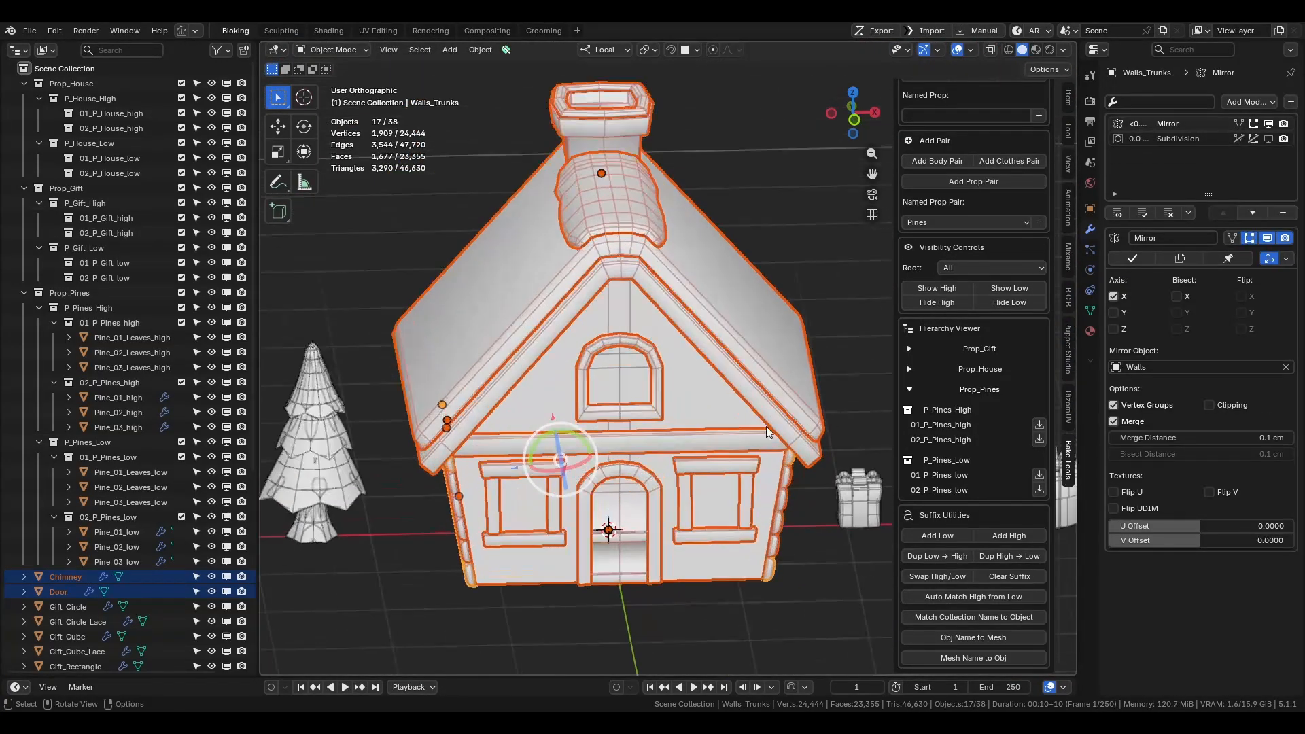
Move the 17 selected house parts into the 02_P_House_low collection and add the low suffix to their names.
left_click(909, 392)
left_click(908, 428)
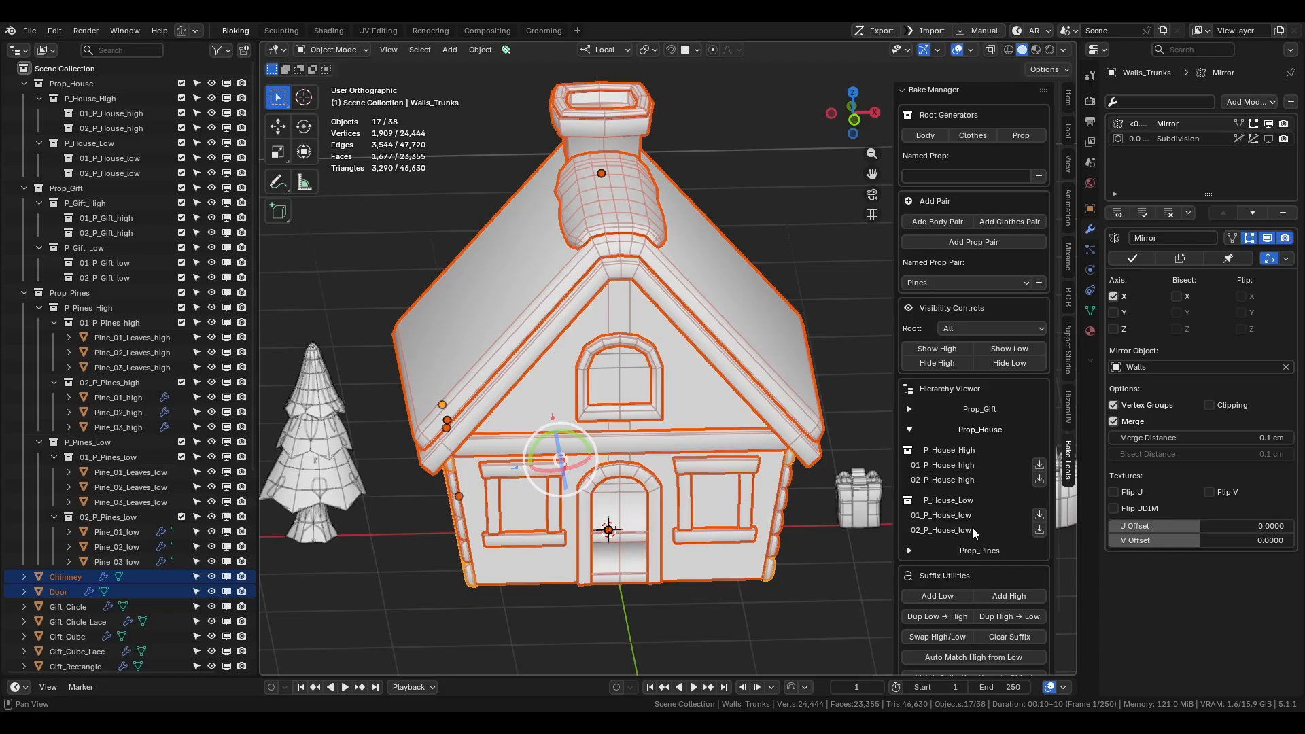
left_click(1039, 531)
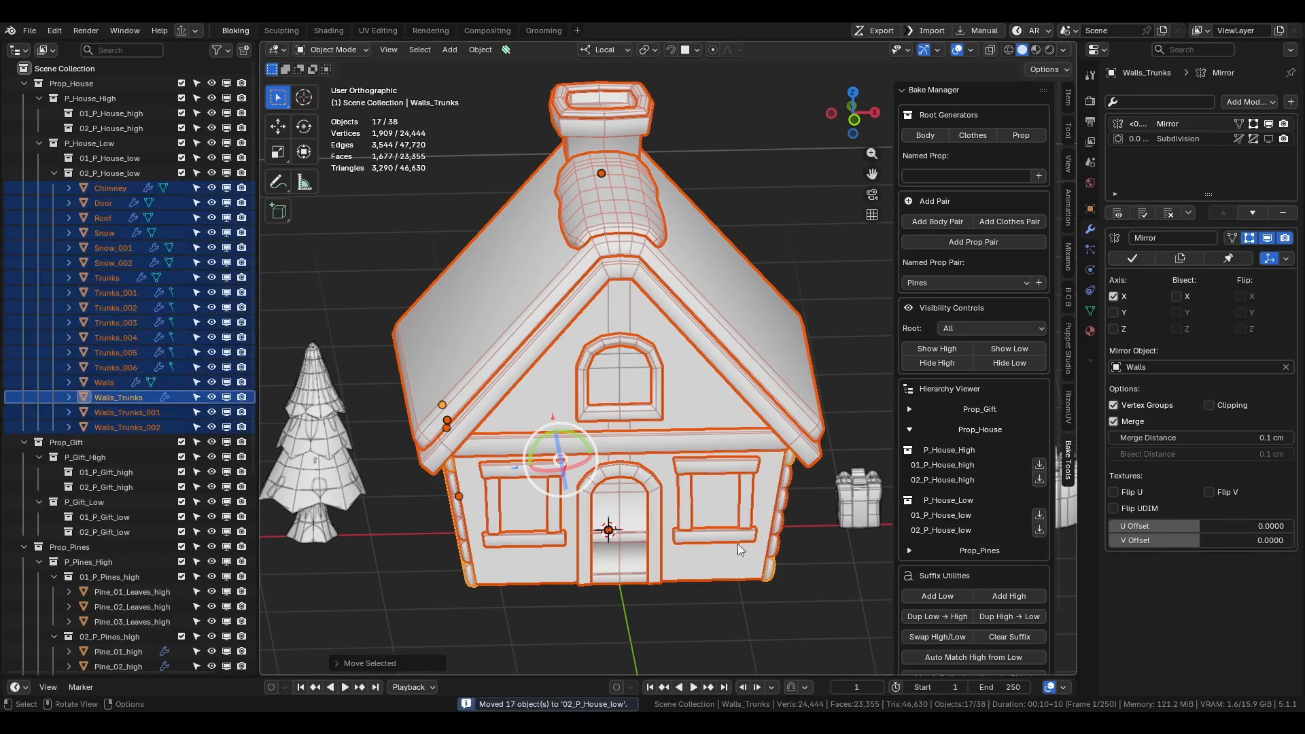
left_click(937, 596)
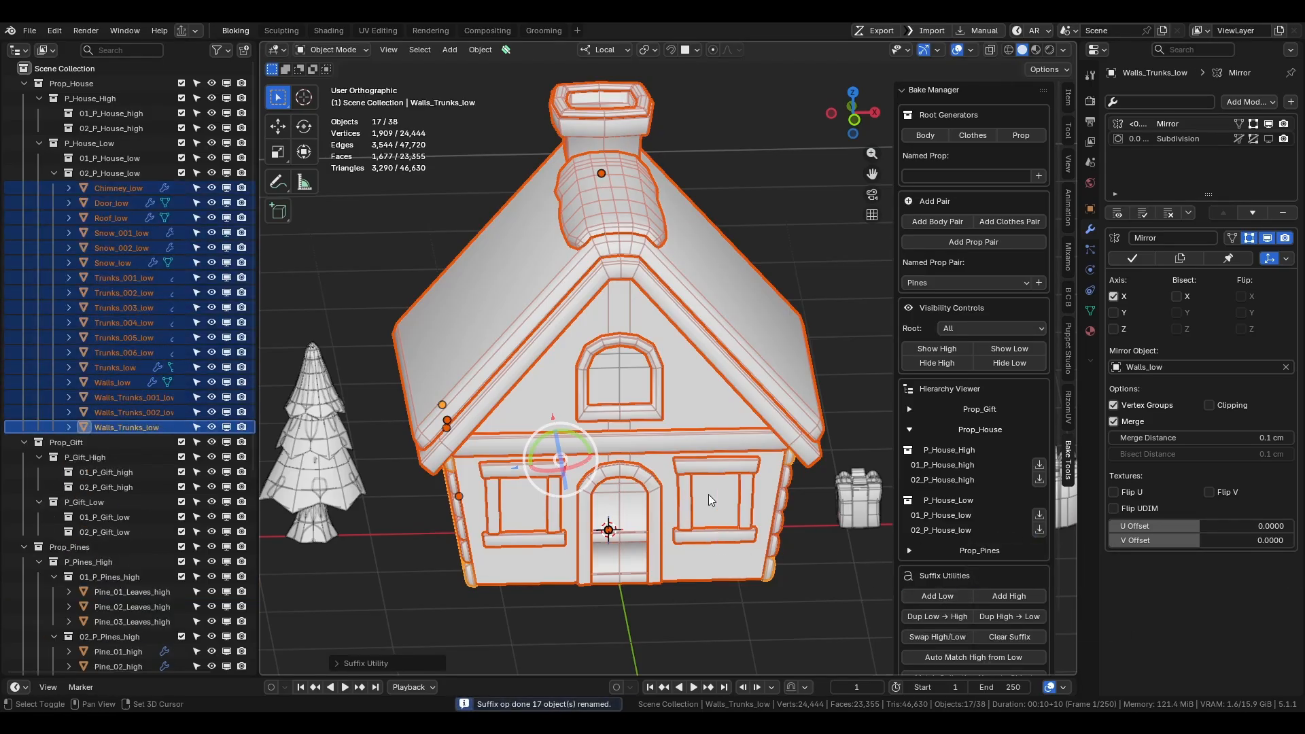
Put high-suffixed duplicates of the house parts into 02_P_House_high and enable their Subdivision modifiers in the viewport.
left_click(923, 616)
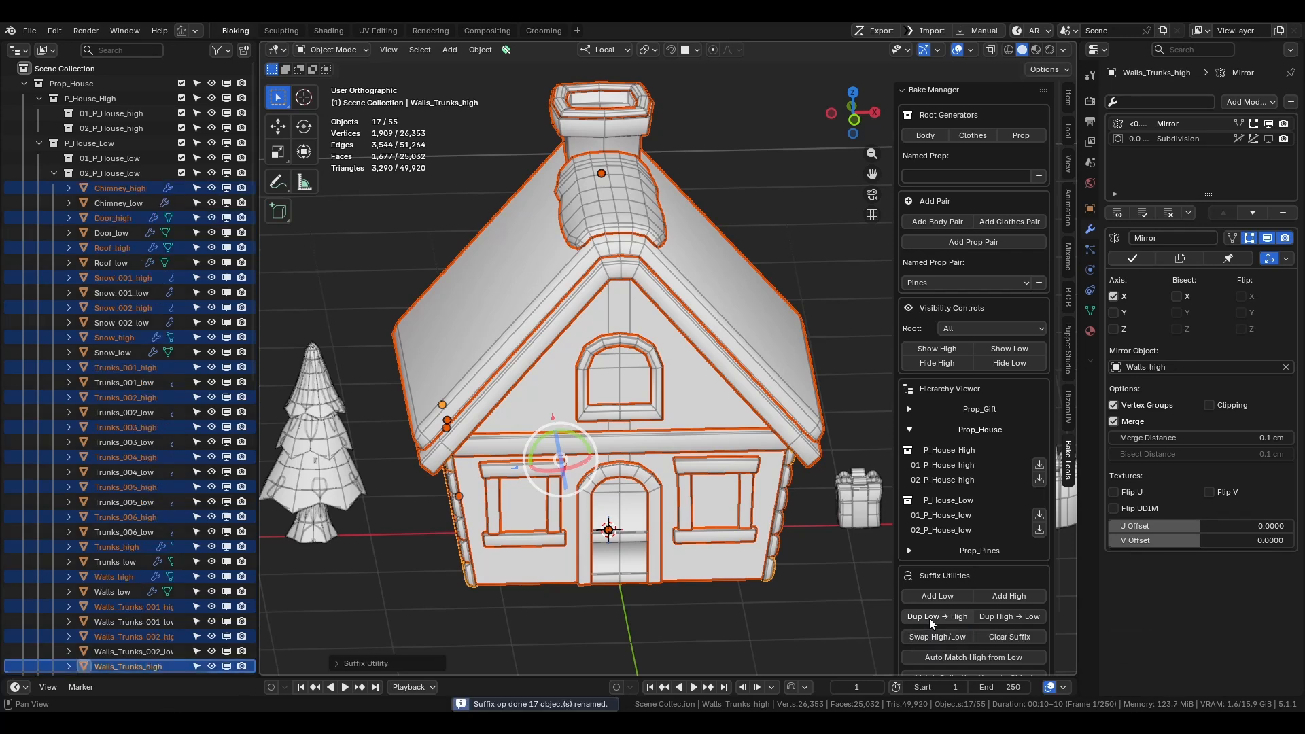
left_click(1038, 479)
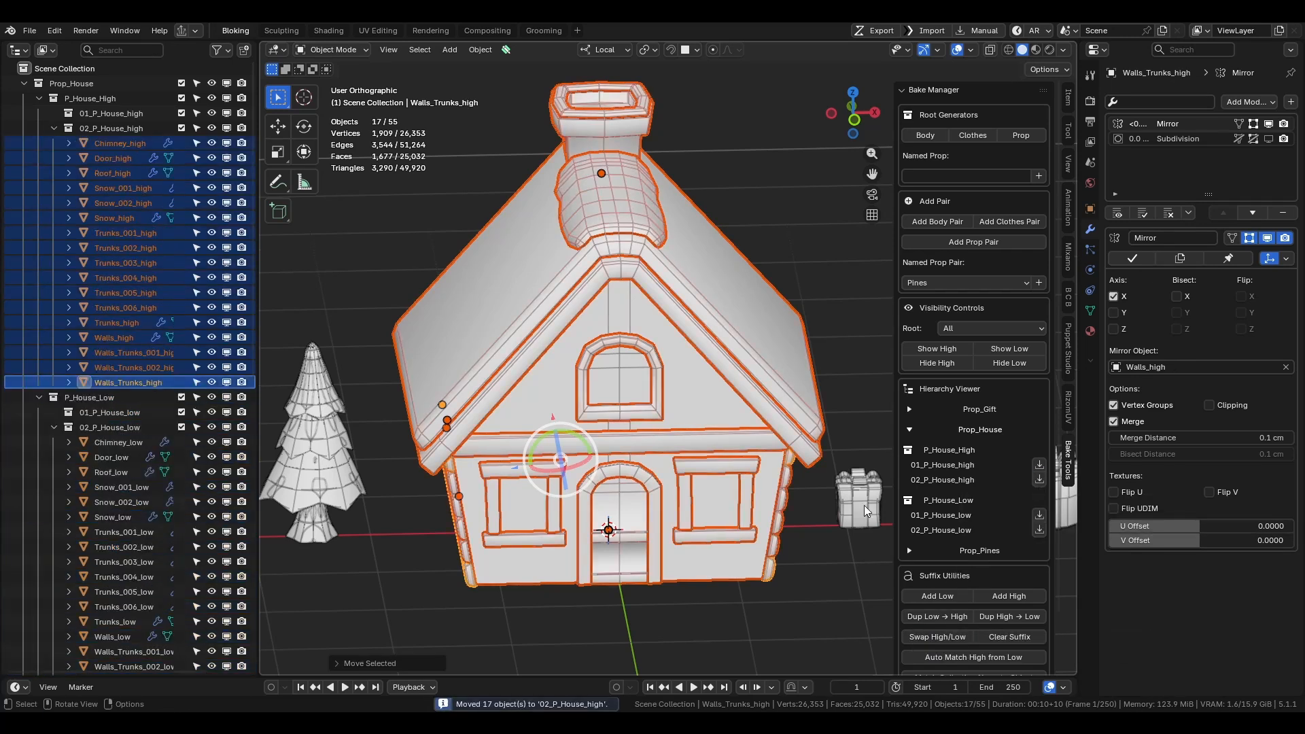
left_click(1267, 139, "alt")
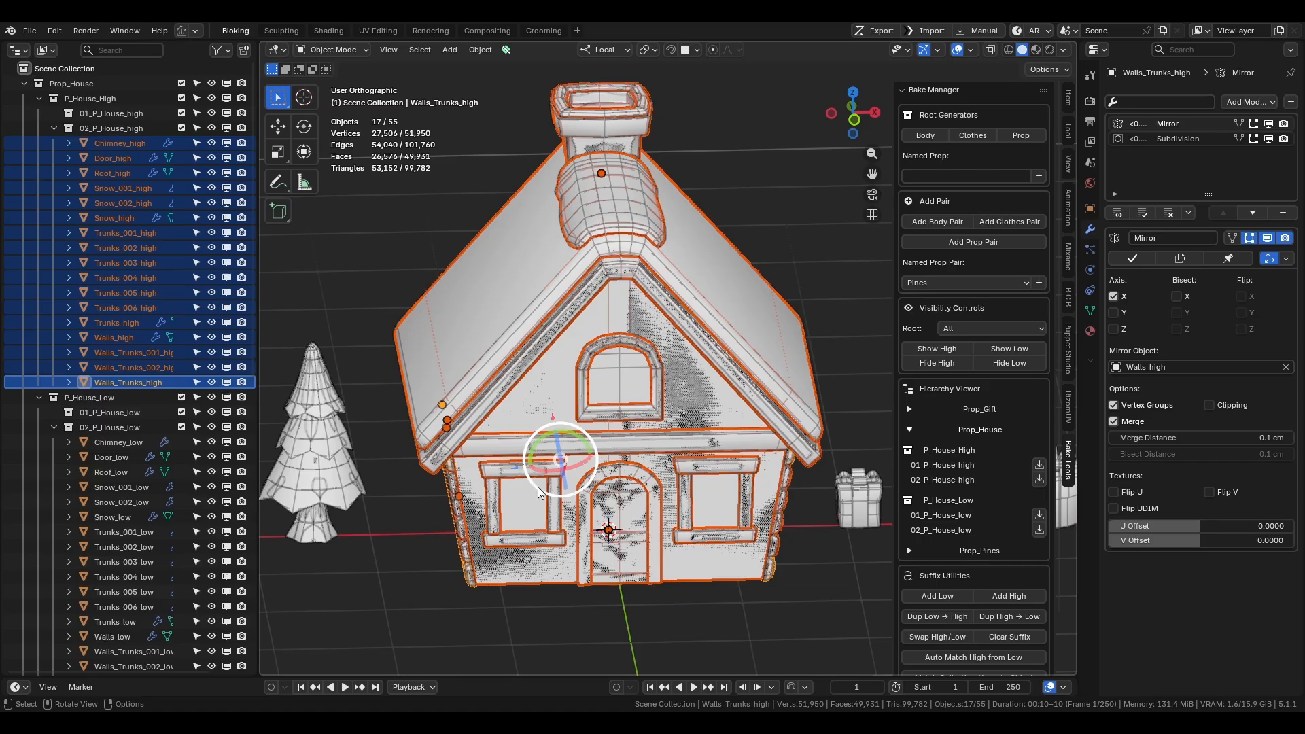
Select the windows, windows_001 and windows_002 panes on the house and move them into the 01_P_House_low collection.
left_click(522, 501)
scroll(589, 405, "down", 2)
scroll(489, 466, "up", 2)
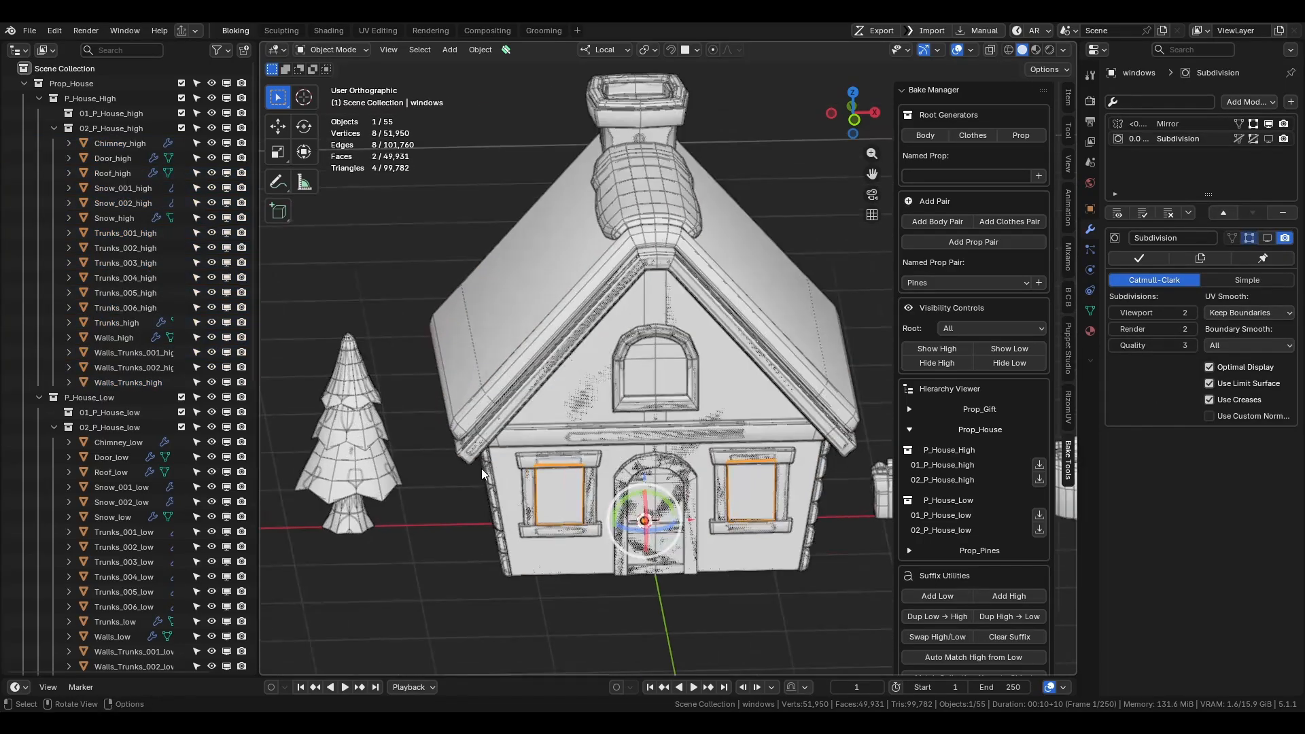
middle_click_drag(481, 468, 510, 454)
scroll(135, 453, "down", 2)
scroll(146, 475, "down", 10)
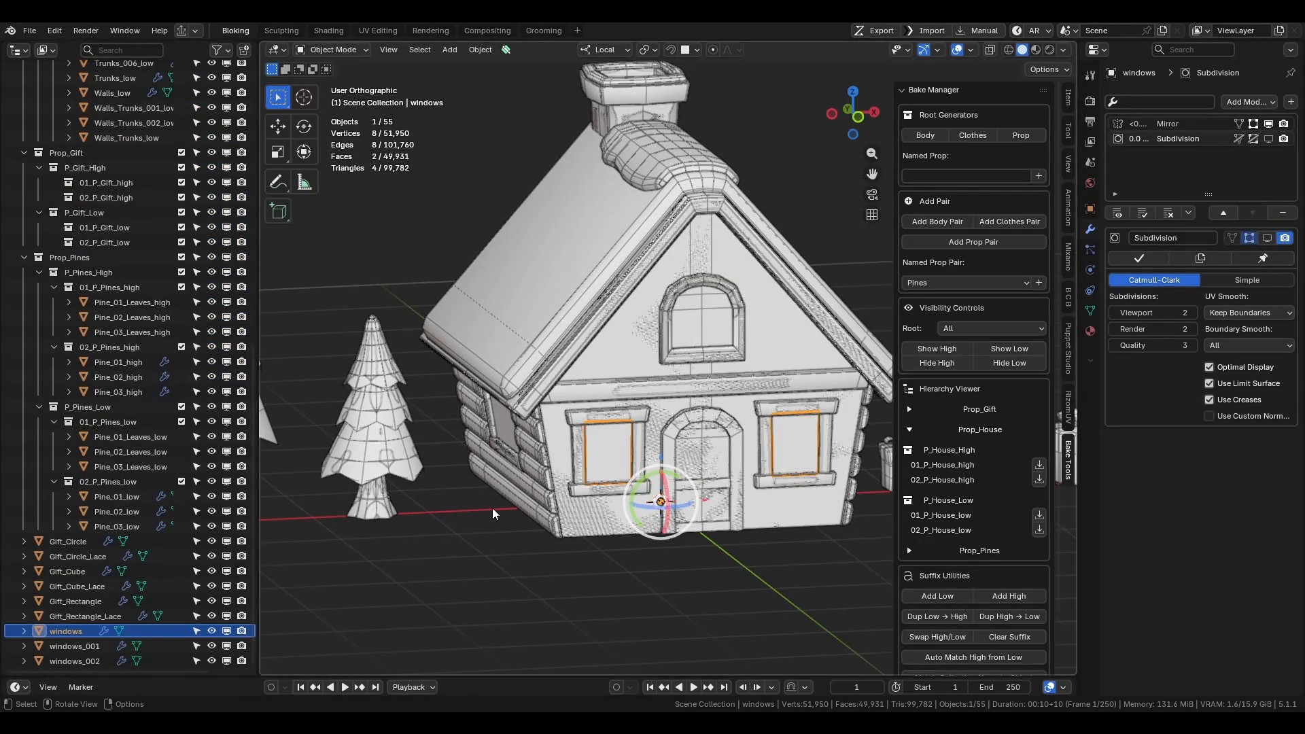
scroll(492, 507, "up", 2)
middle_click_drag(492, 507, 549, 433)
left_click(484, 436, "shift")
left_click(723, 305, "shift")
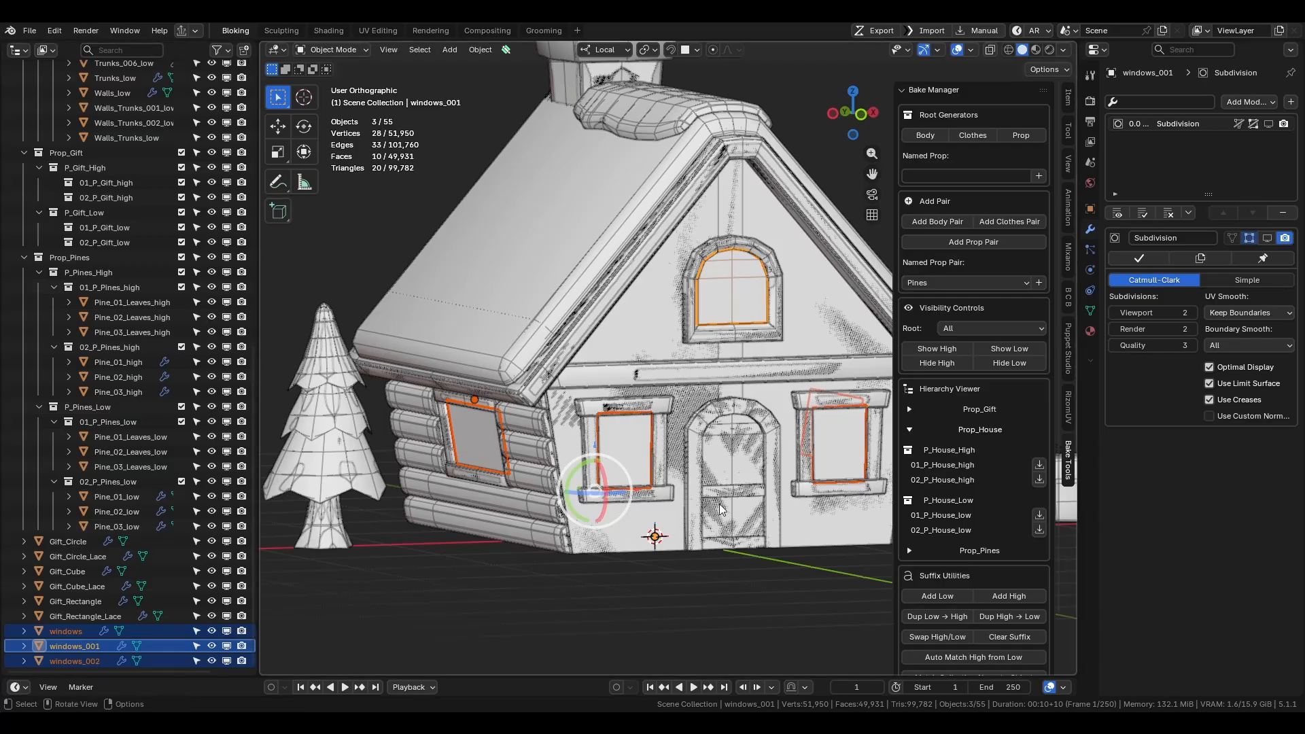
scroll(719, 504, "up", 2)
left_click(1038, 516)
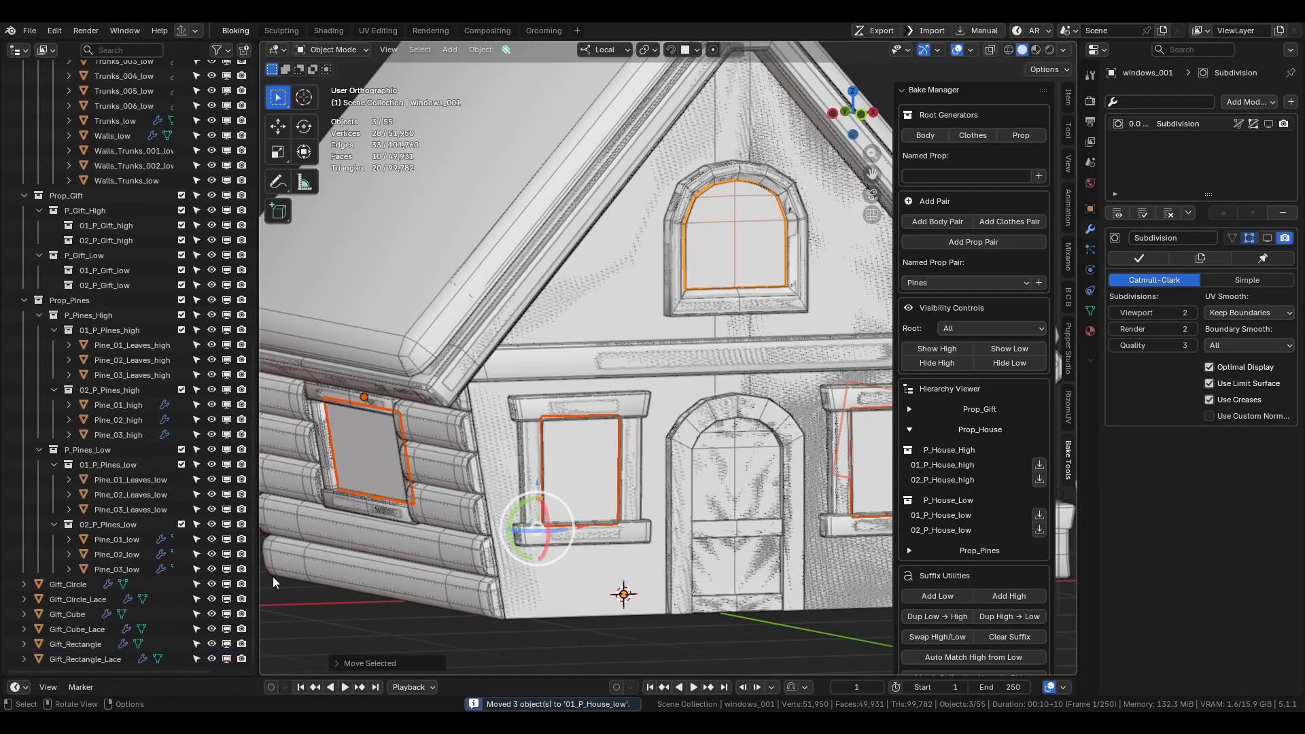
Add the low suffix to the three window objects and duplicate them in place as high-suffixed copies.
scroll(717, 549, "down", 5)
scroll(193, 519, "up", 10)
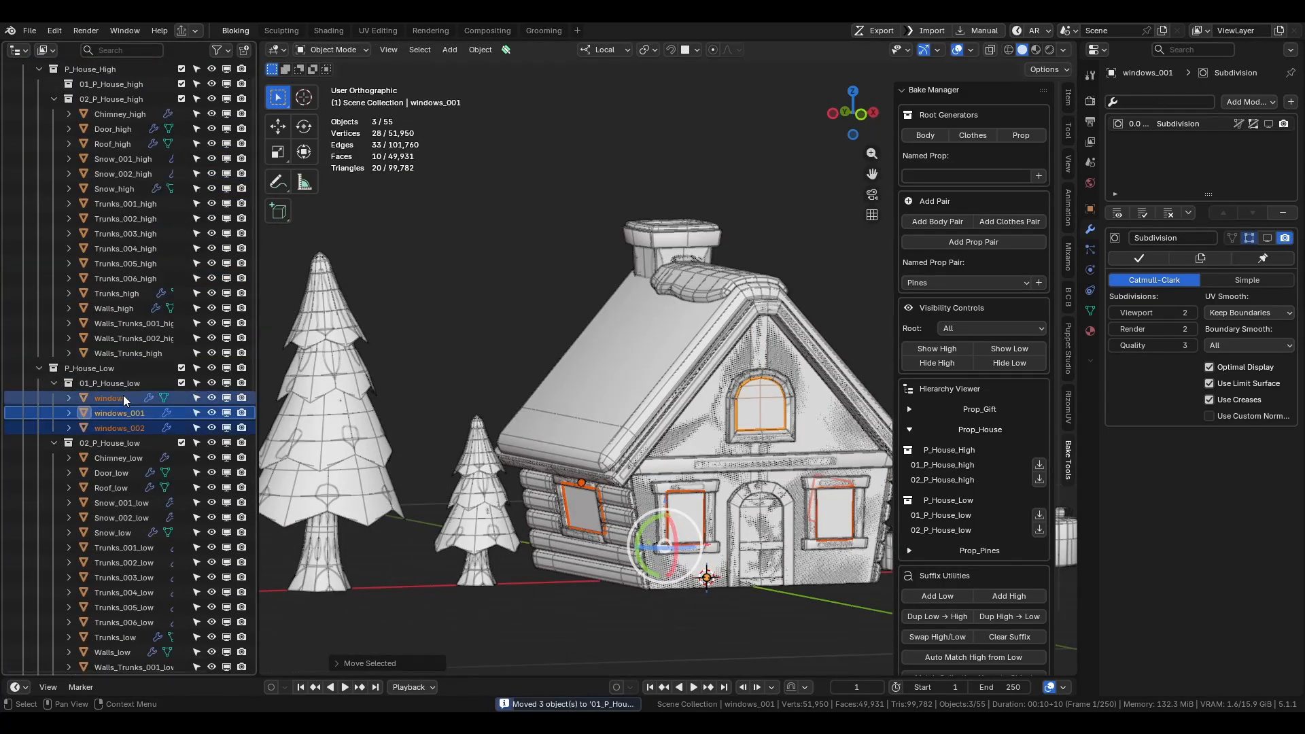
left_click(922, 593)
key("shift+d")
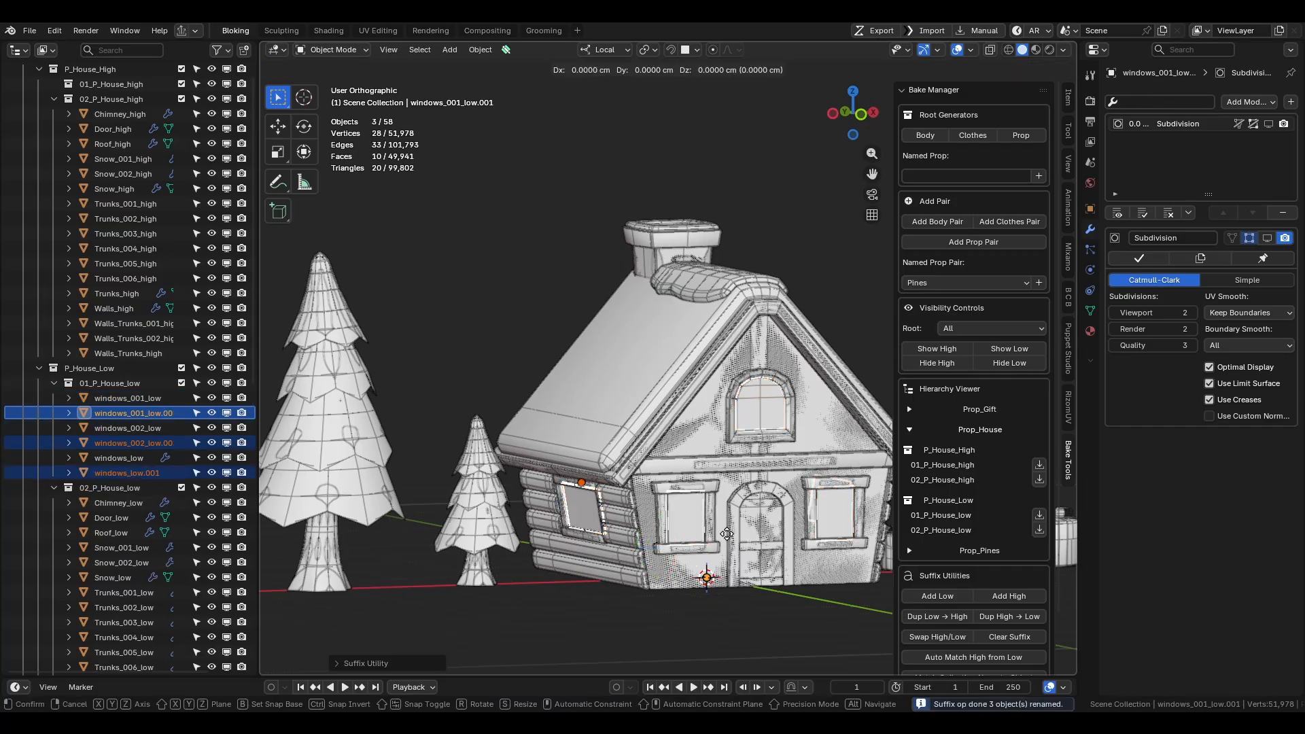
left_click(726, 534)
left_click(946, 614)
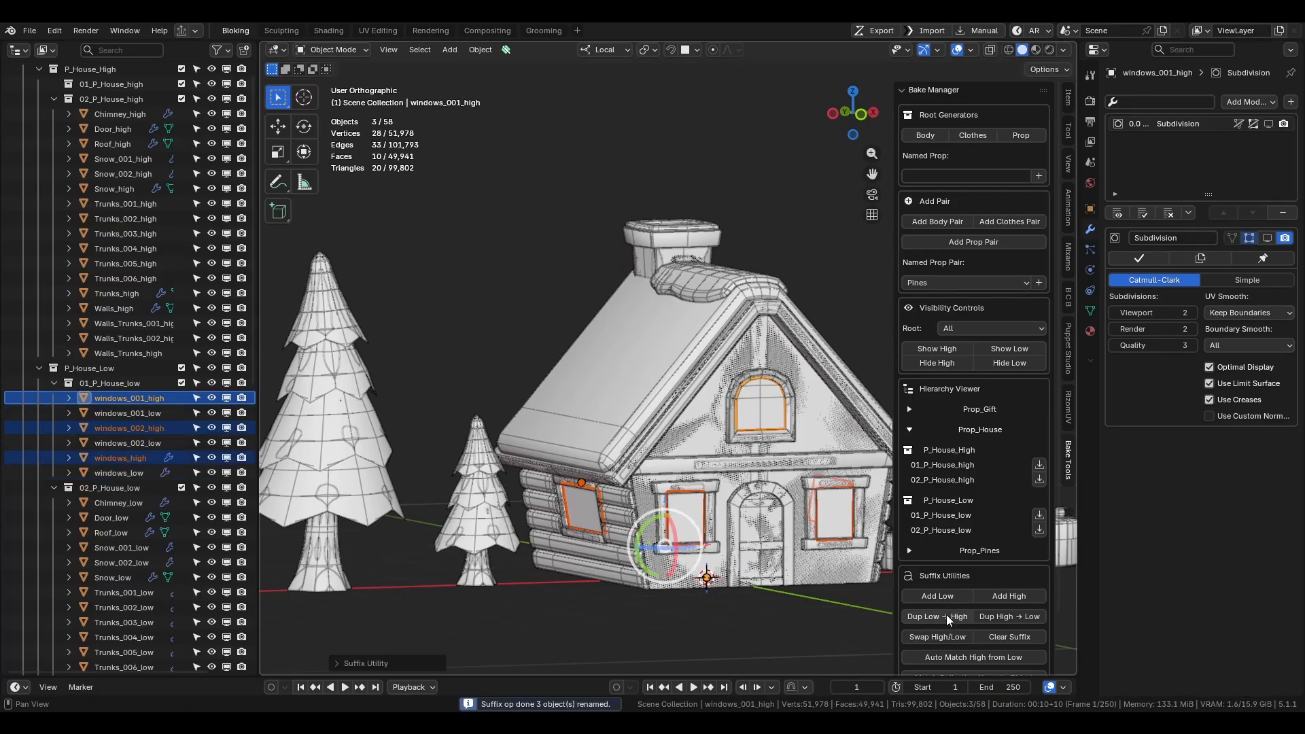
Move the three high-suffixed window objects into 01_P_House_high and enable the Subdivision modifier in the viewport.
left_click(1038, 465)
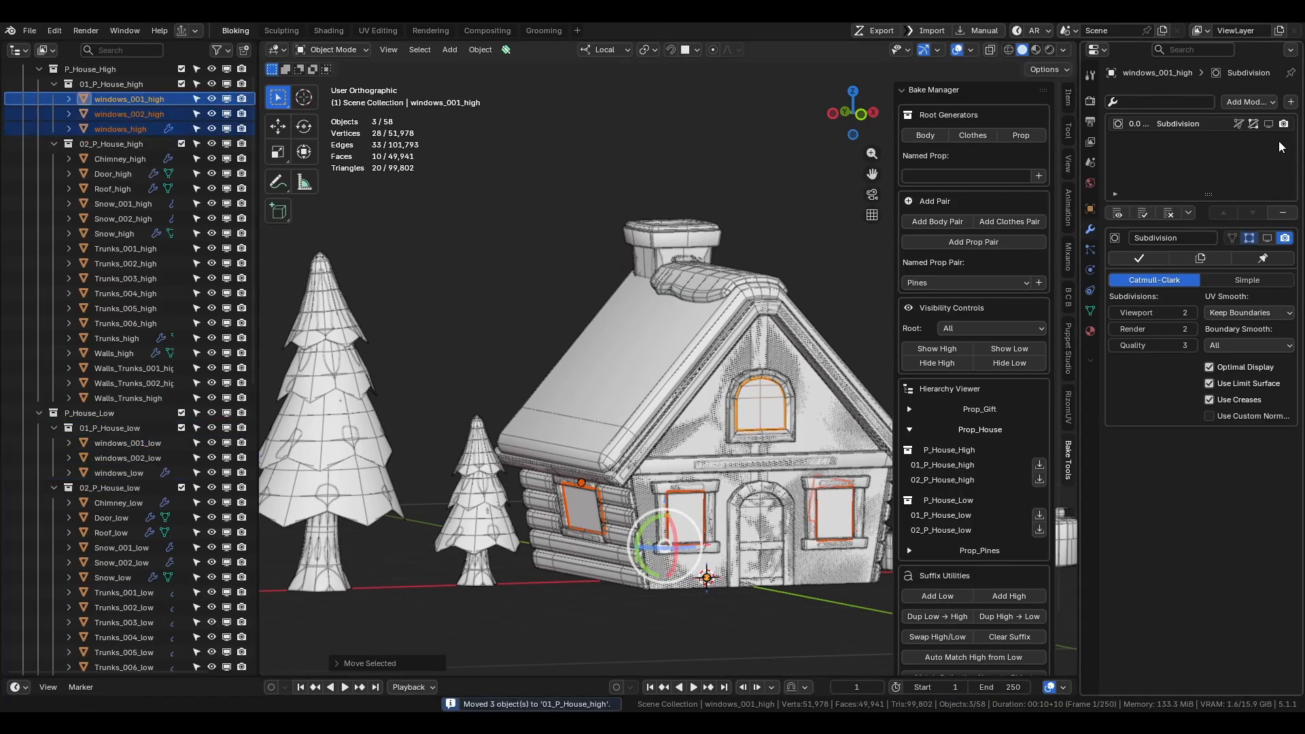
left_click(1268, 123)
scroll(622, 576, "down", 3)
scroll(632, 482, "up", 3)
middle_click_drag(593, 417, 582, 418)
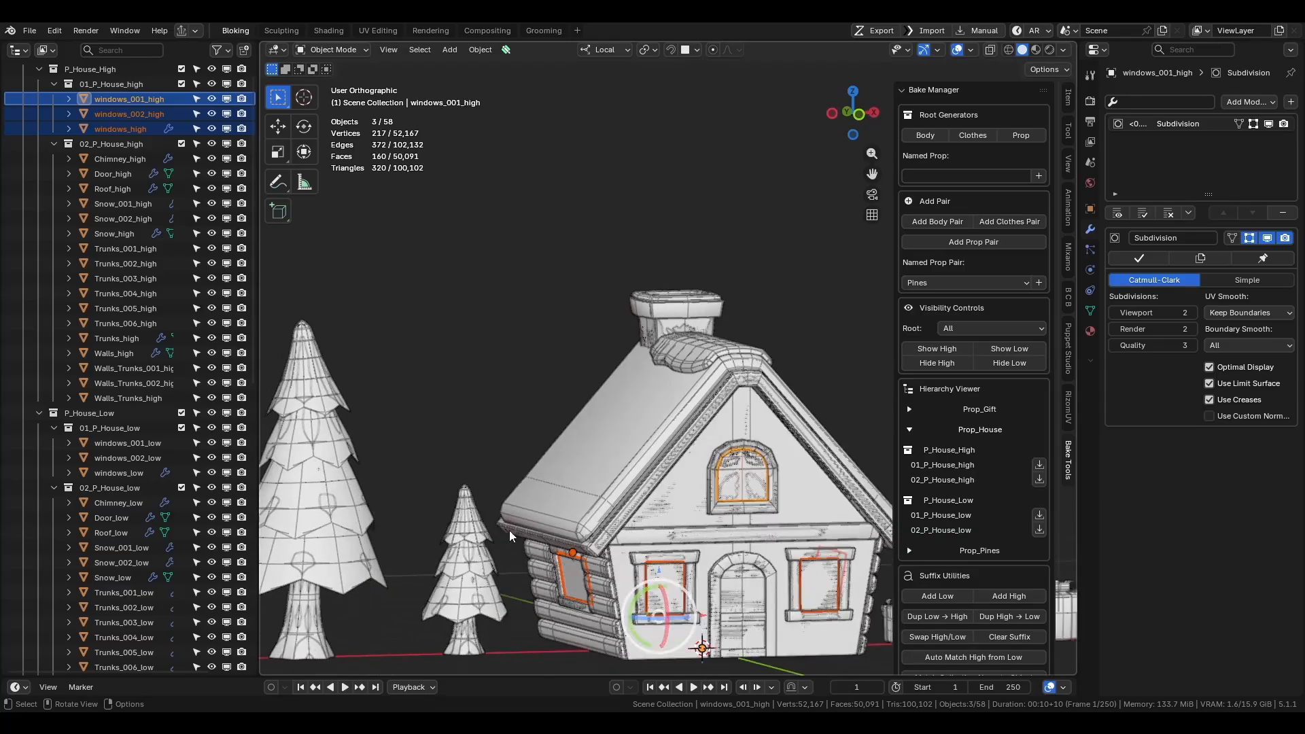
Select the round, rectangular and cube gift boxes, move them into 02_P_Gift_low and add the low suffix.
scroll(509, 533, "down", 3)
scroll(750, 588, "up", 3)
middle_click_drag(751, 588, 661, 554, "shift")
scroll(737, 515, "up", 6)
left_click(761, 531)
left_click(487, 524, "shift")
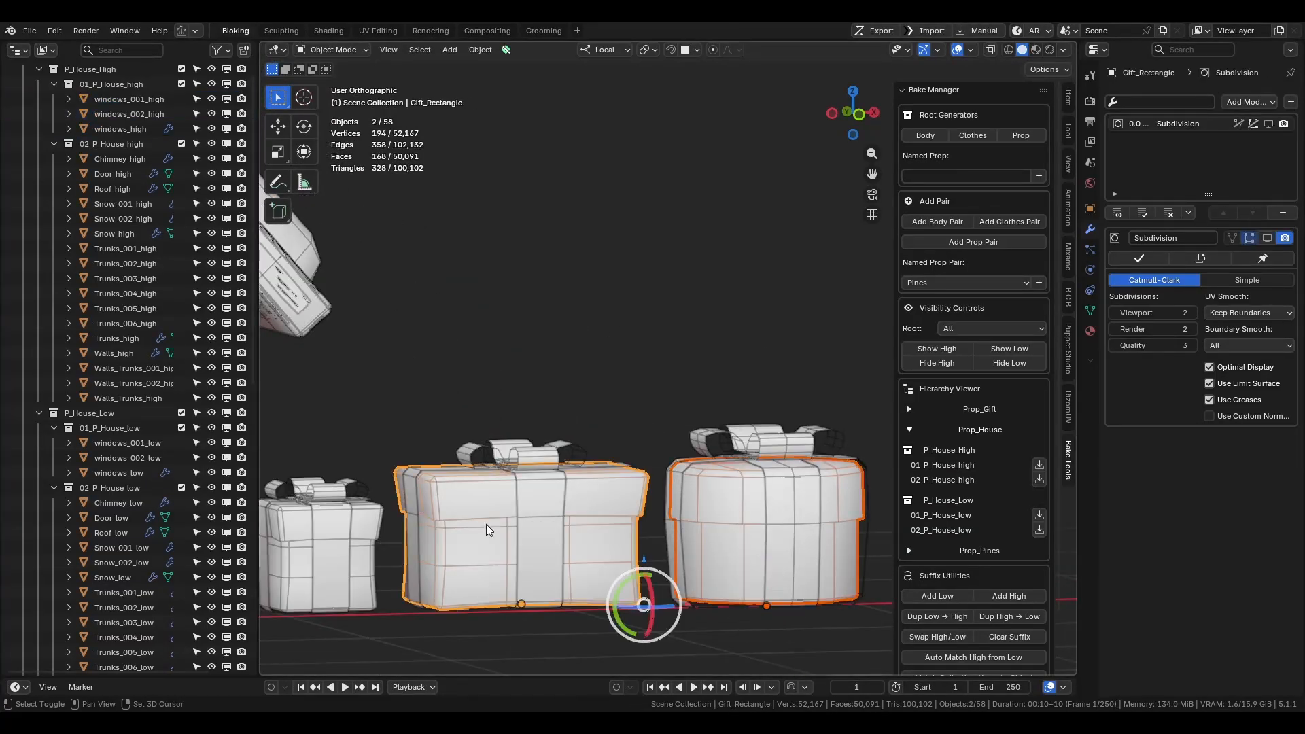
left_click(363, 532, "shift")
left_click(909, 430)
left_click(908, 410)
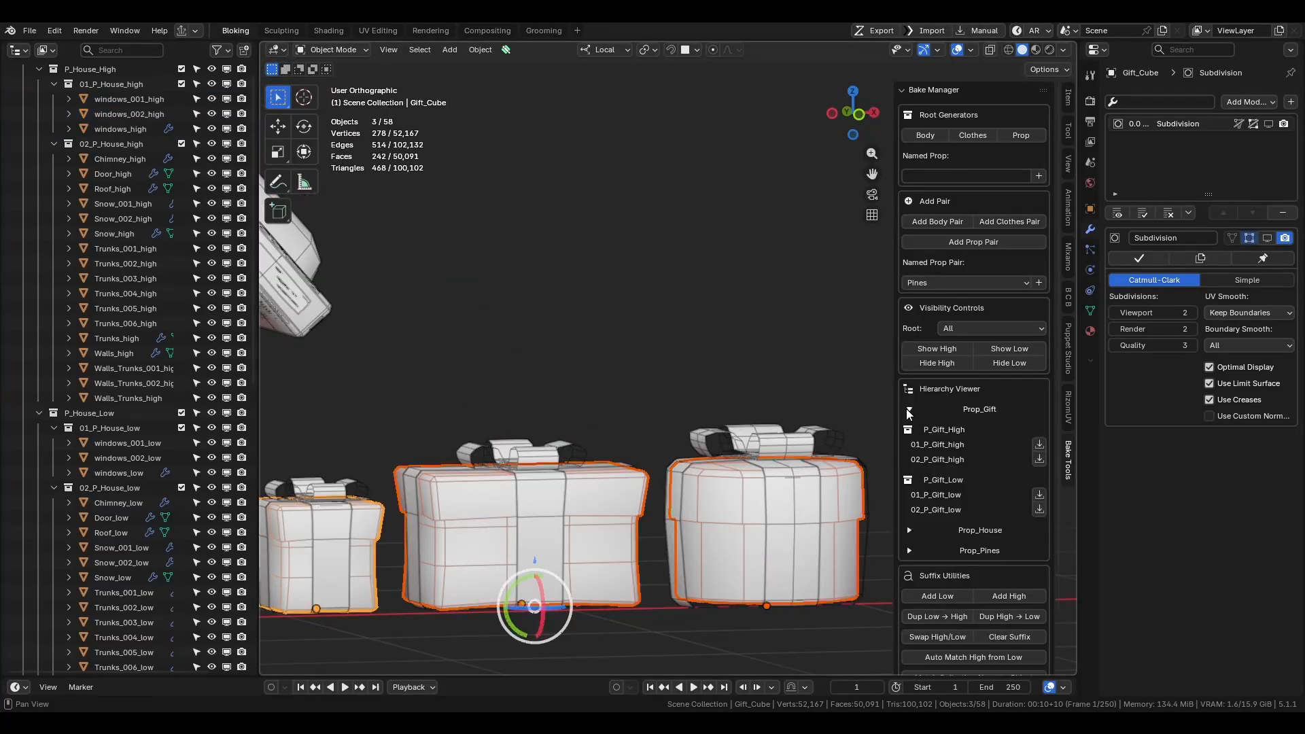
left_click(1039, 509)
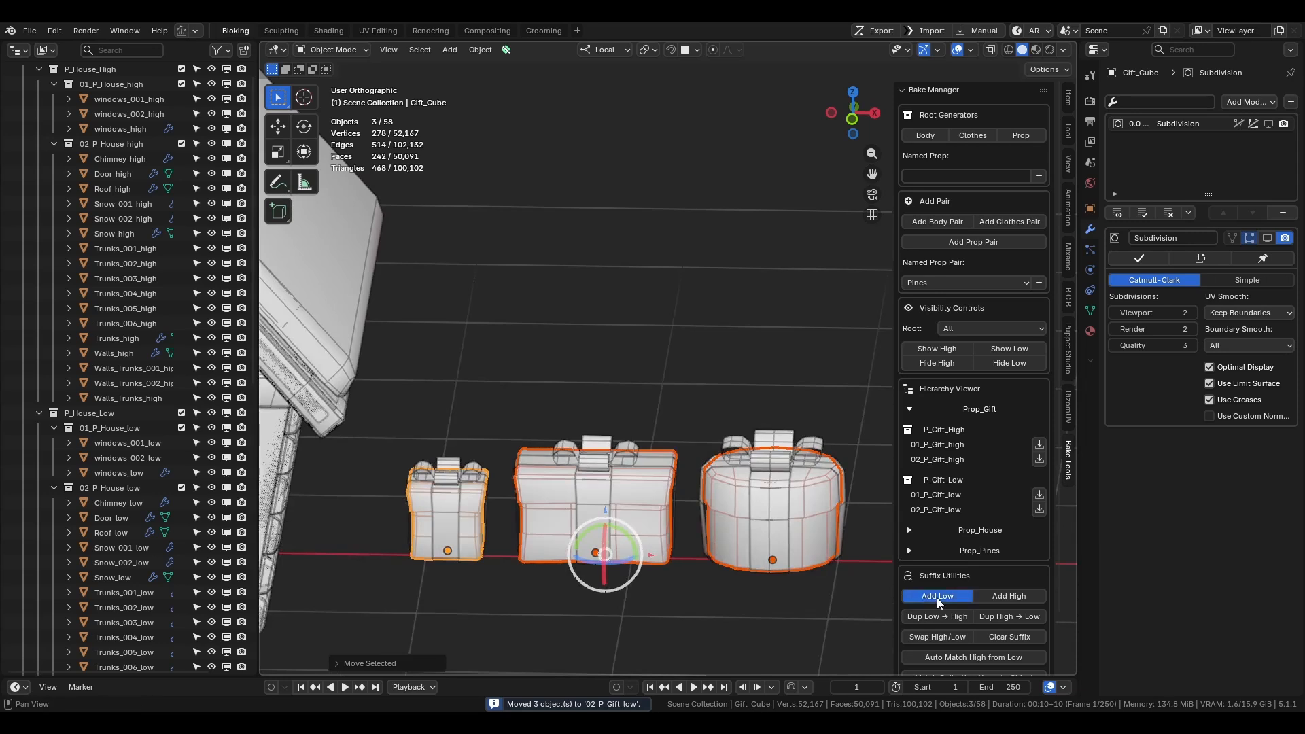
left_click(938, 596)
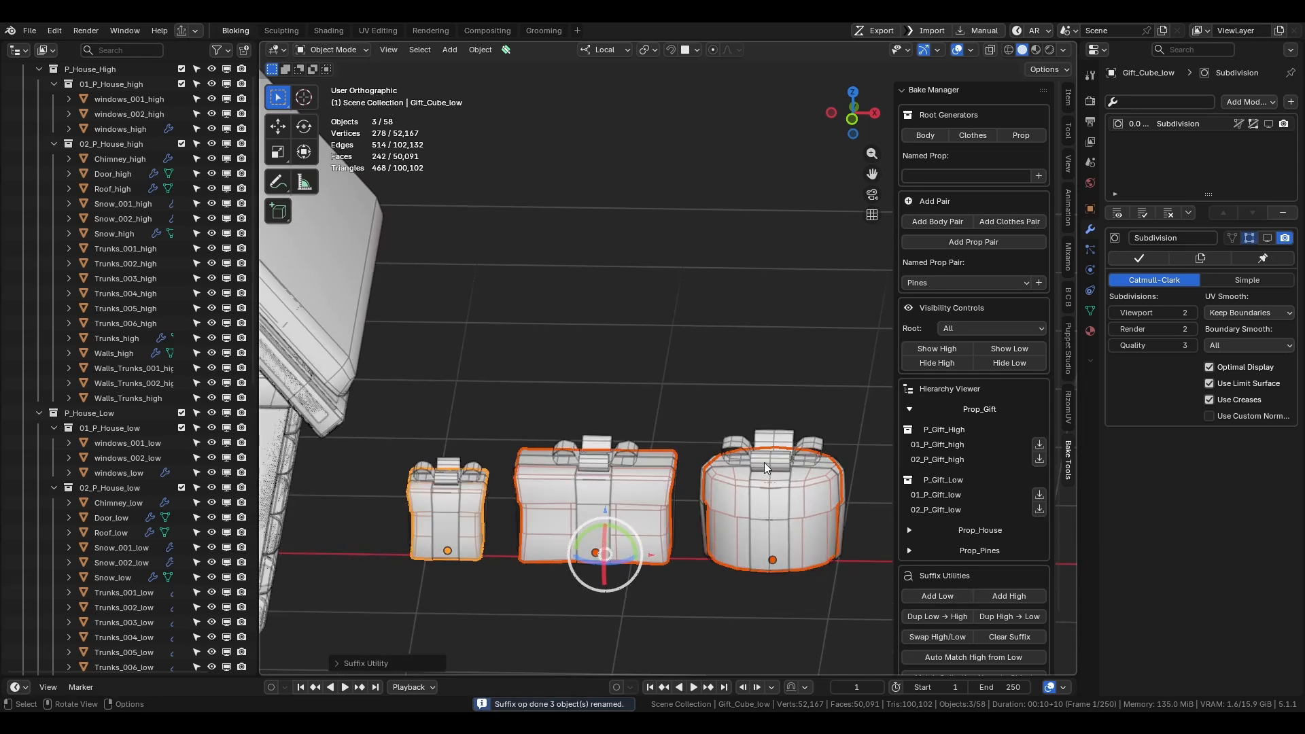
Put the three gift laces into 01_P_Gift_low with the low suffix and their high-suffixed duplicates into 01_P_Gift_high.
left_click(1039, 495)
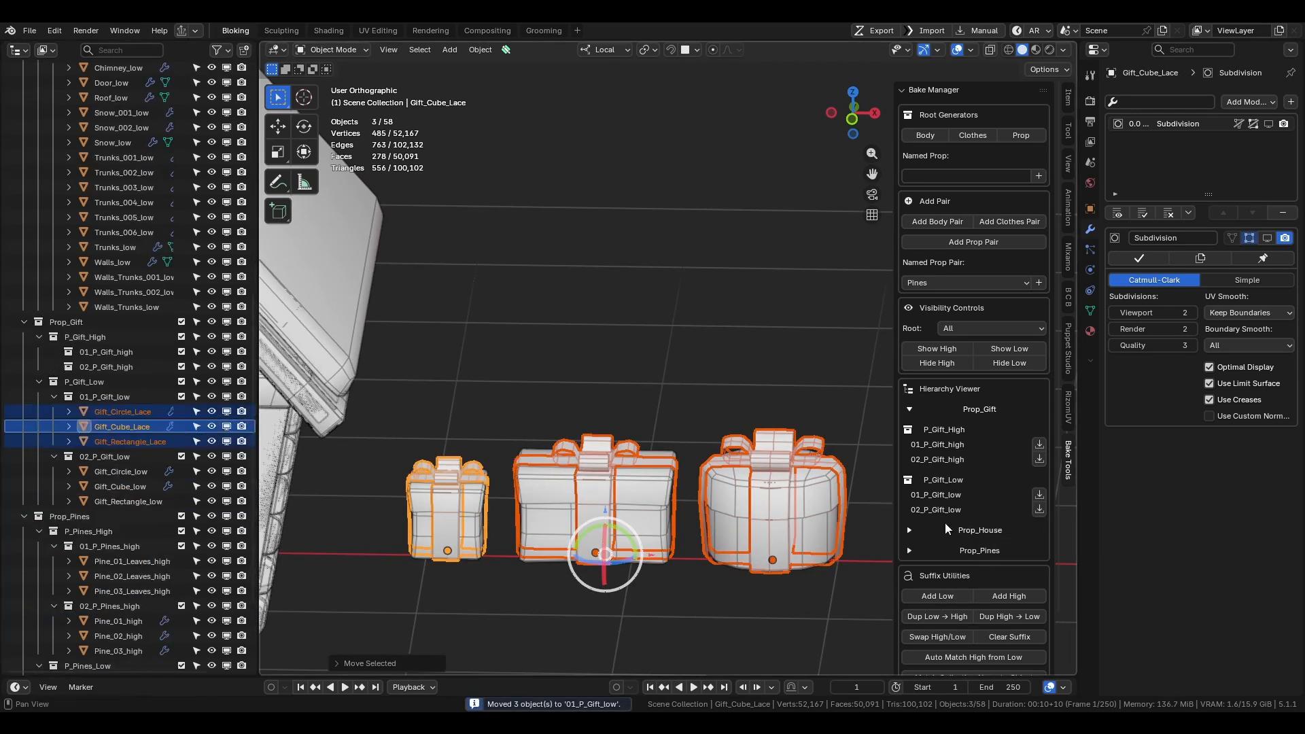
left_click(946, 594)
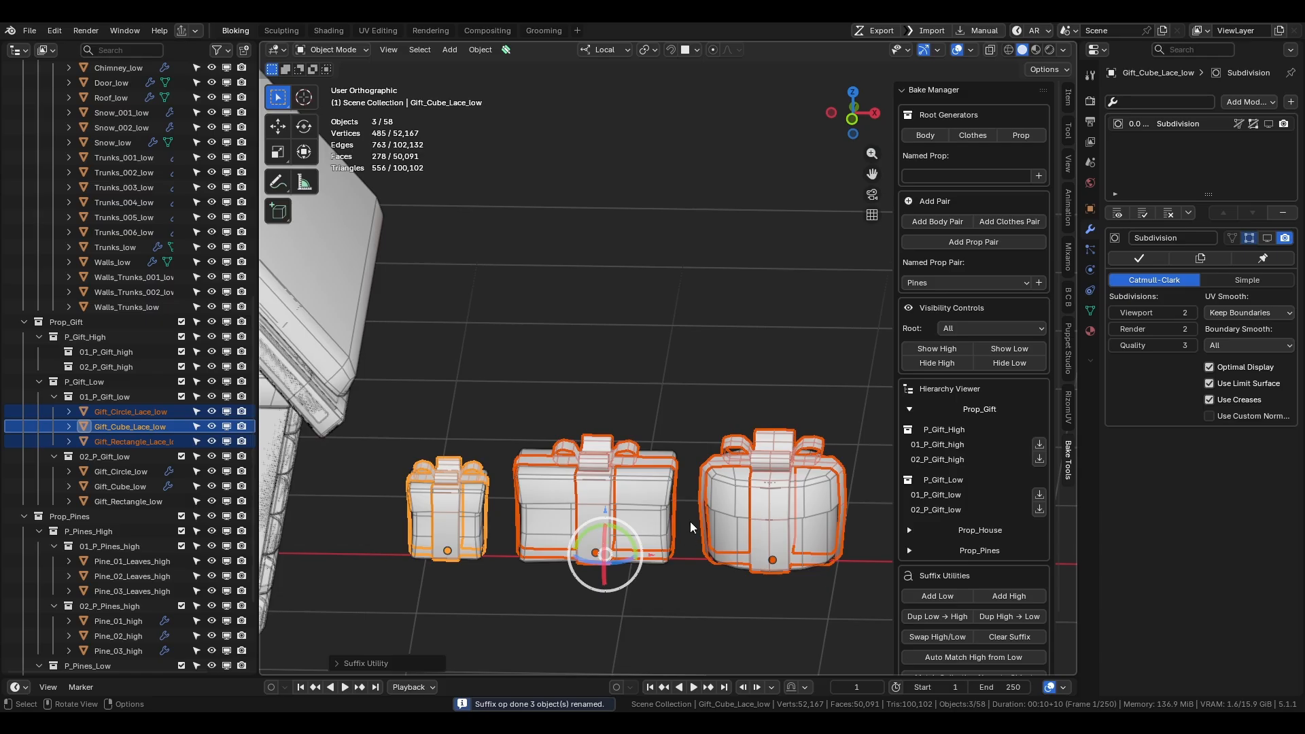
scroll(623, 524, "up", 1)
scroll(650, 527, "up", 1)
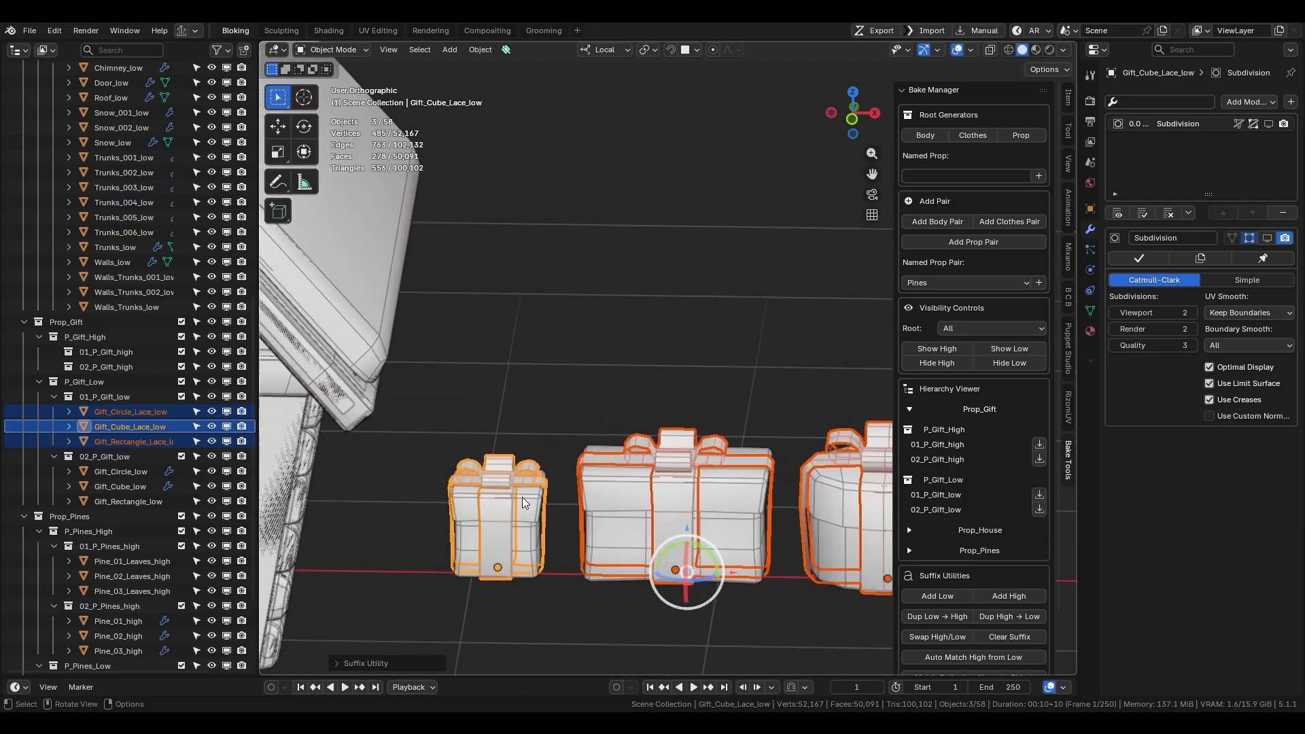
left_click(937, 617)
left_click(1039, 444)
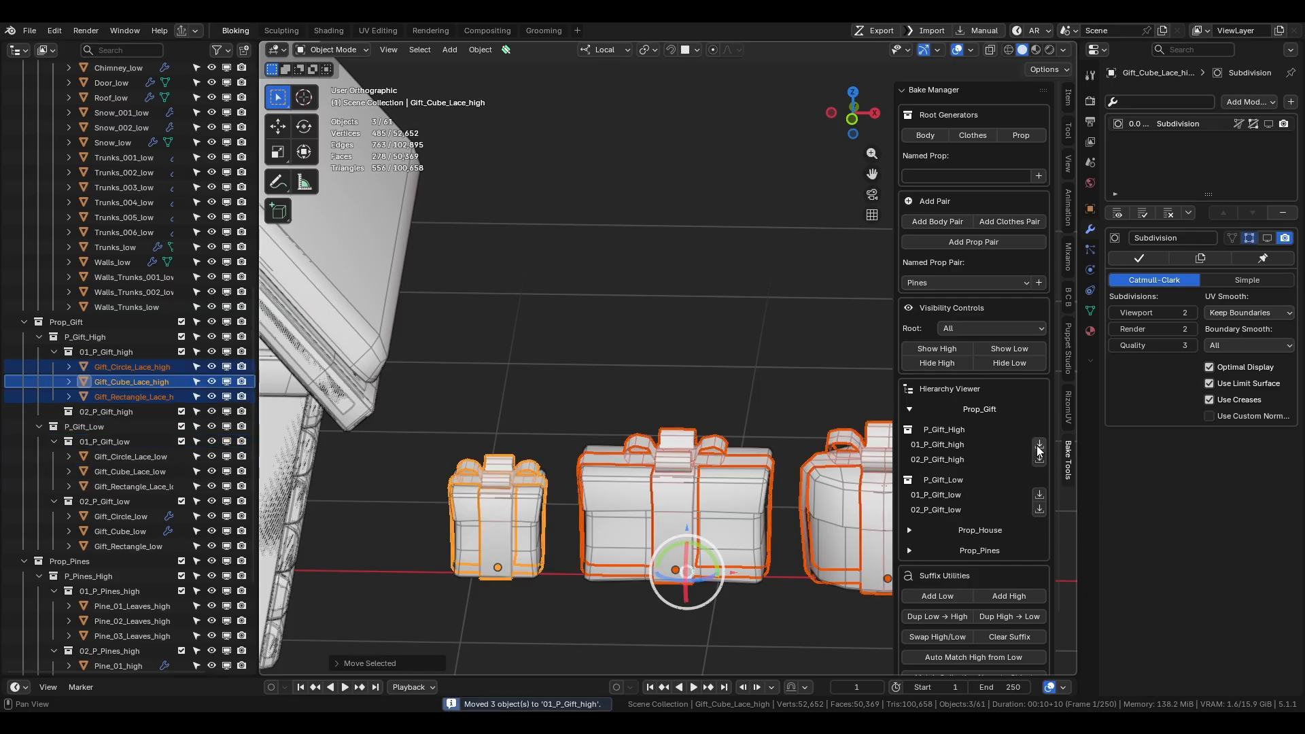
Put high-suffixed duplicates of the three gift boxes into 02_P_Gift_high and enable their Subdivision modifiers in the viewport.
left_click(472, 518)
left_click(615, 523, "shift")
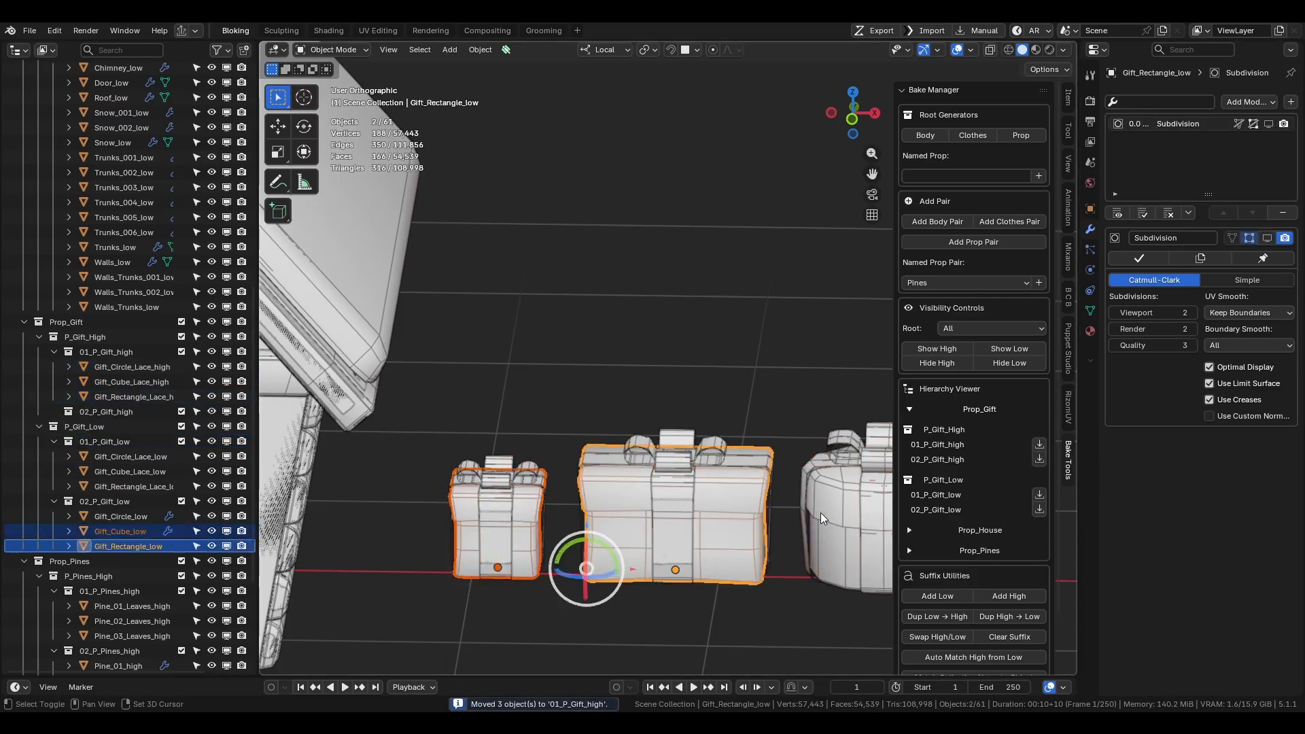
left_click(822, 520, "shift")
middle_click_drag(765, 538, 673, 530, "shift")
scroll(674, 529, "down", 2)
scroll(673, 529, "up", 2)
left_click(938, 616)
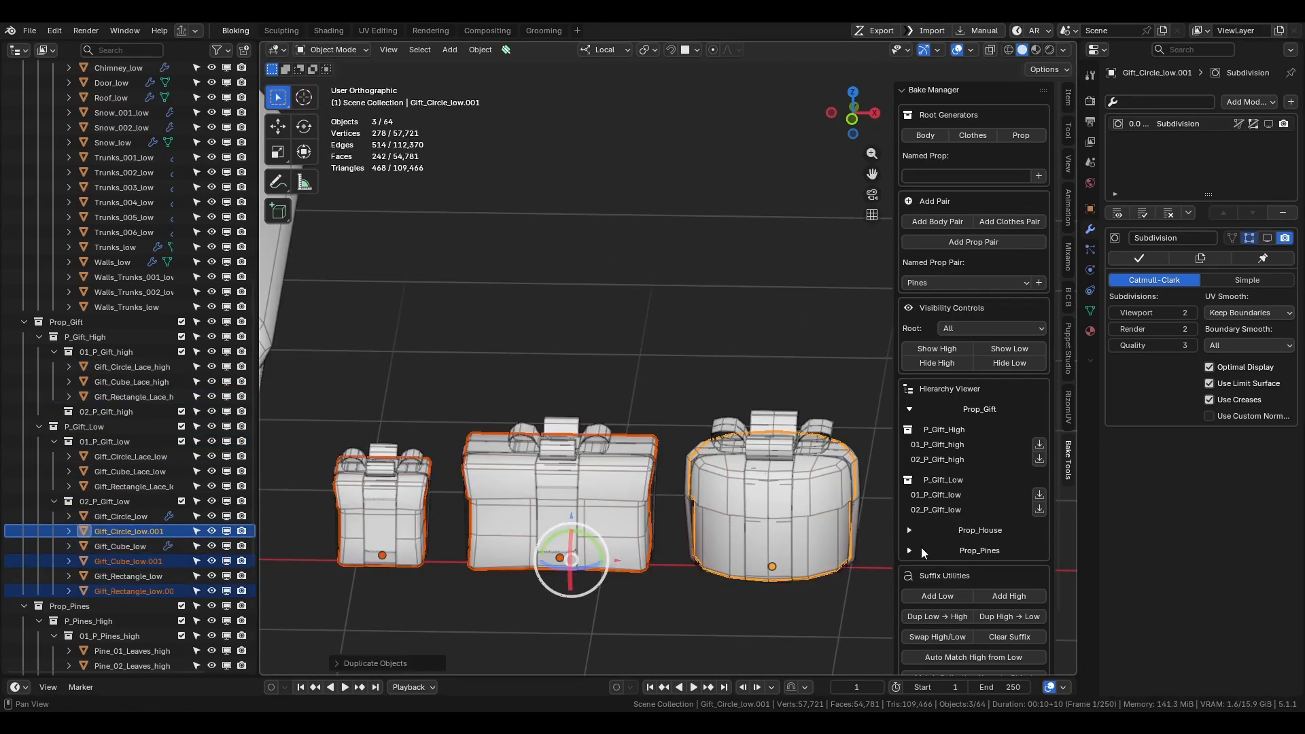
left_click(1039, 459)
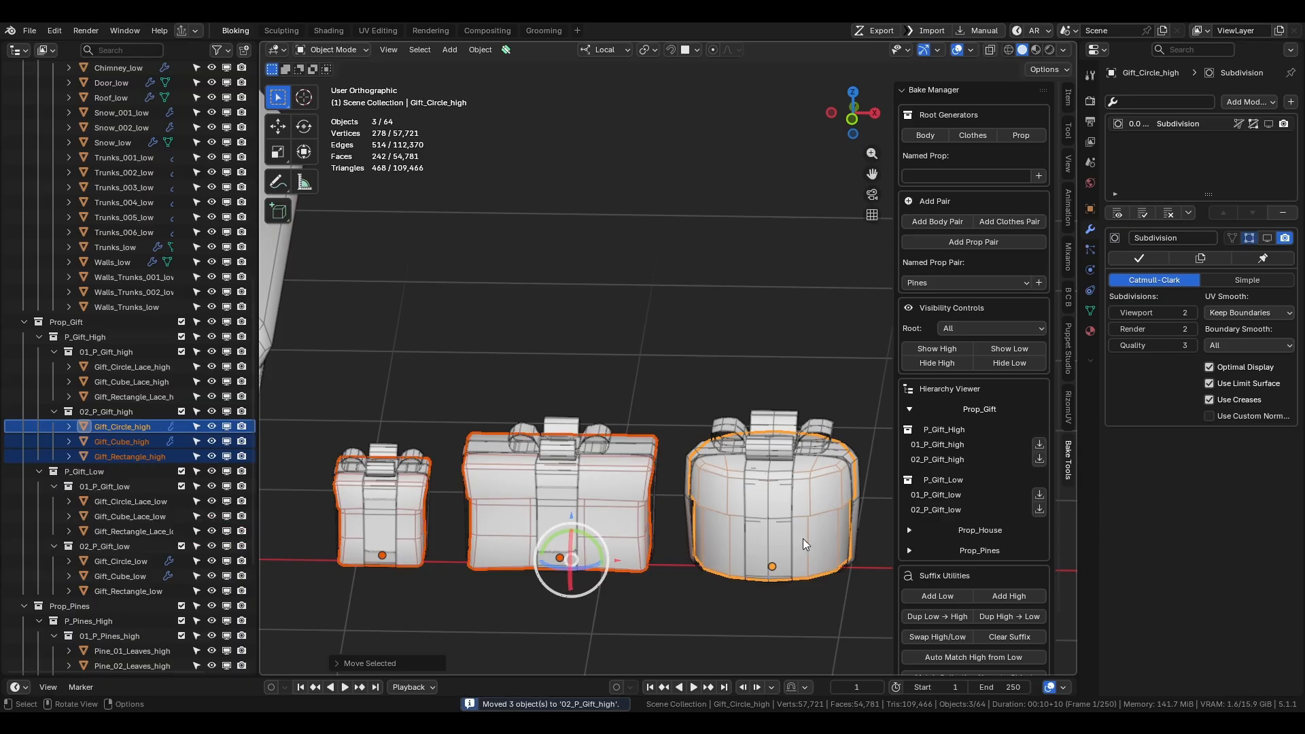
scroll(777, 519, "down", 5)
left_click(1268, 124, "alt")
Select all the pines, house parts and gifts and sync their mesh data names to the object names.
scroll(777, 399, "down", 4)
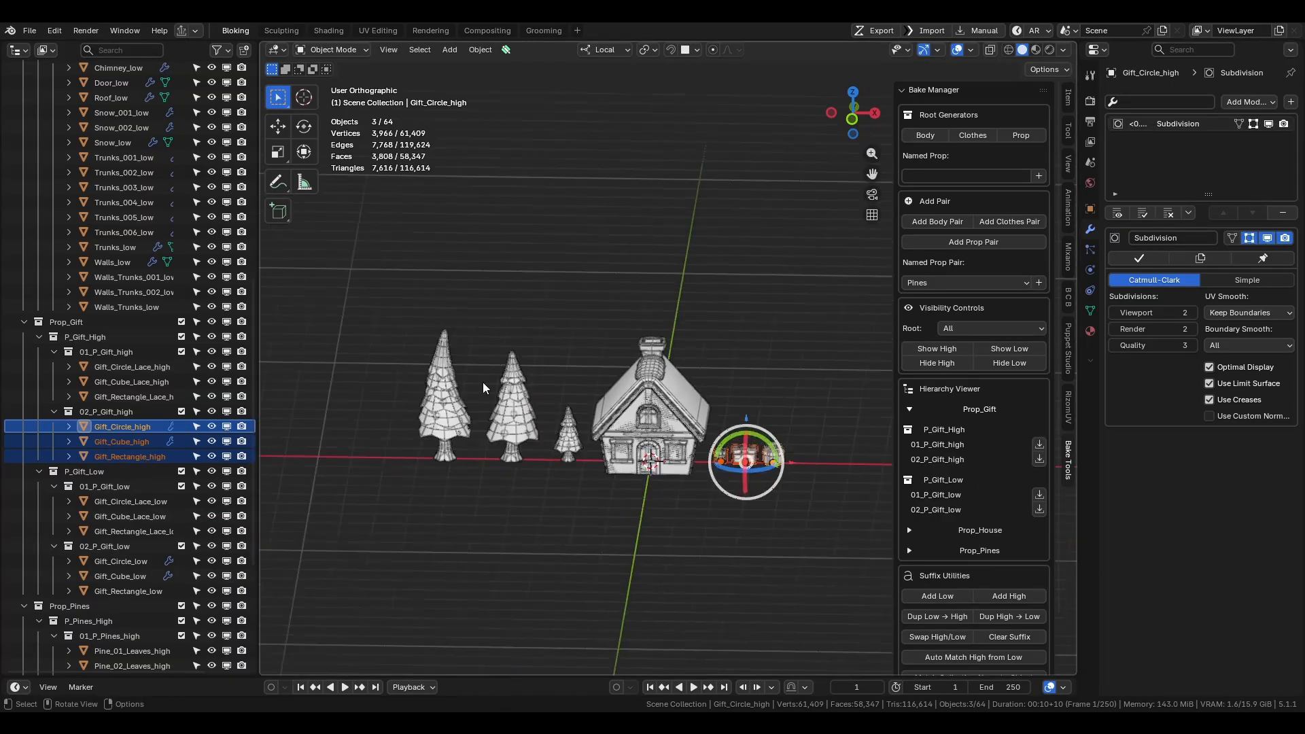
left_click_drag(396, 270, 787, 496)
scroll(739, 476, "up", 3)
scroll(741, 480, "down", 2)
scroll(940, 613, "down", 2)
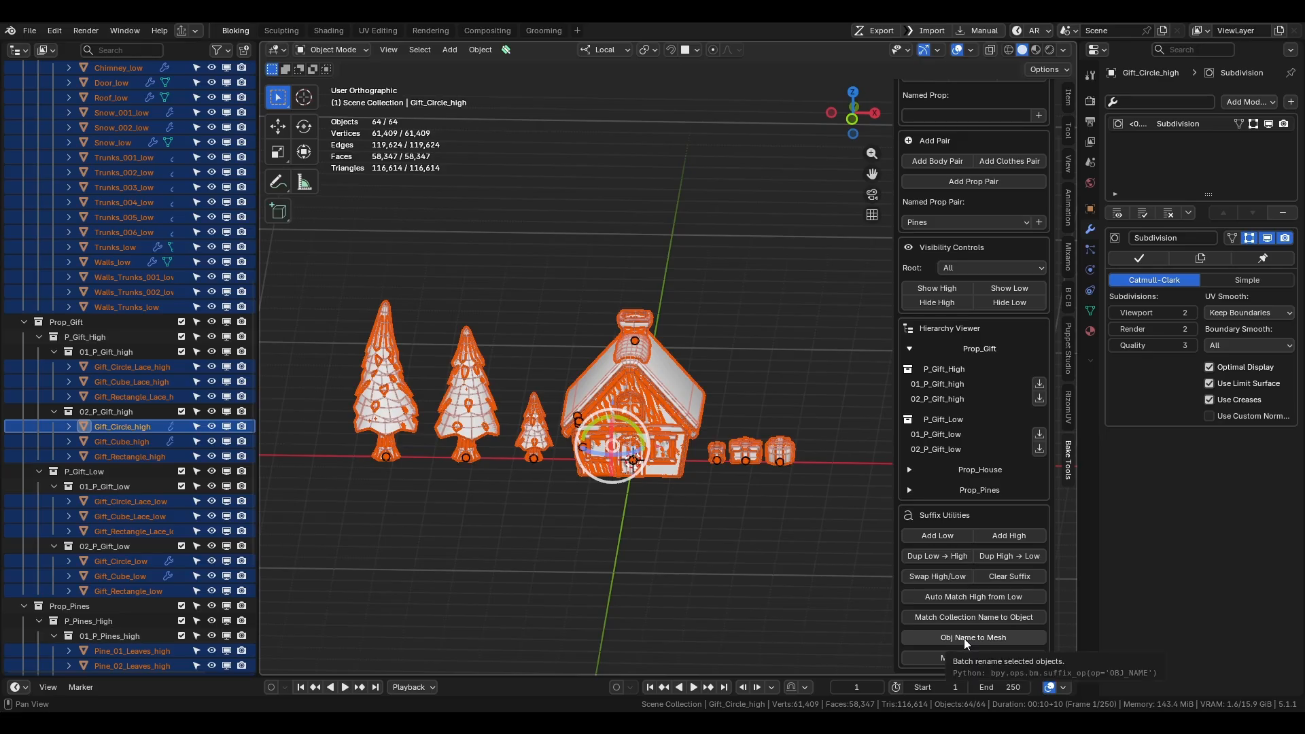
left_click(964, 639)
scroll(741, 597, "down", 1)
Reselect every object in the scene and rename each one after its parent collection.
left_click(564, 543)
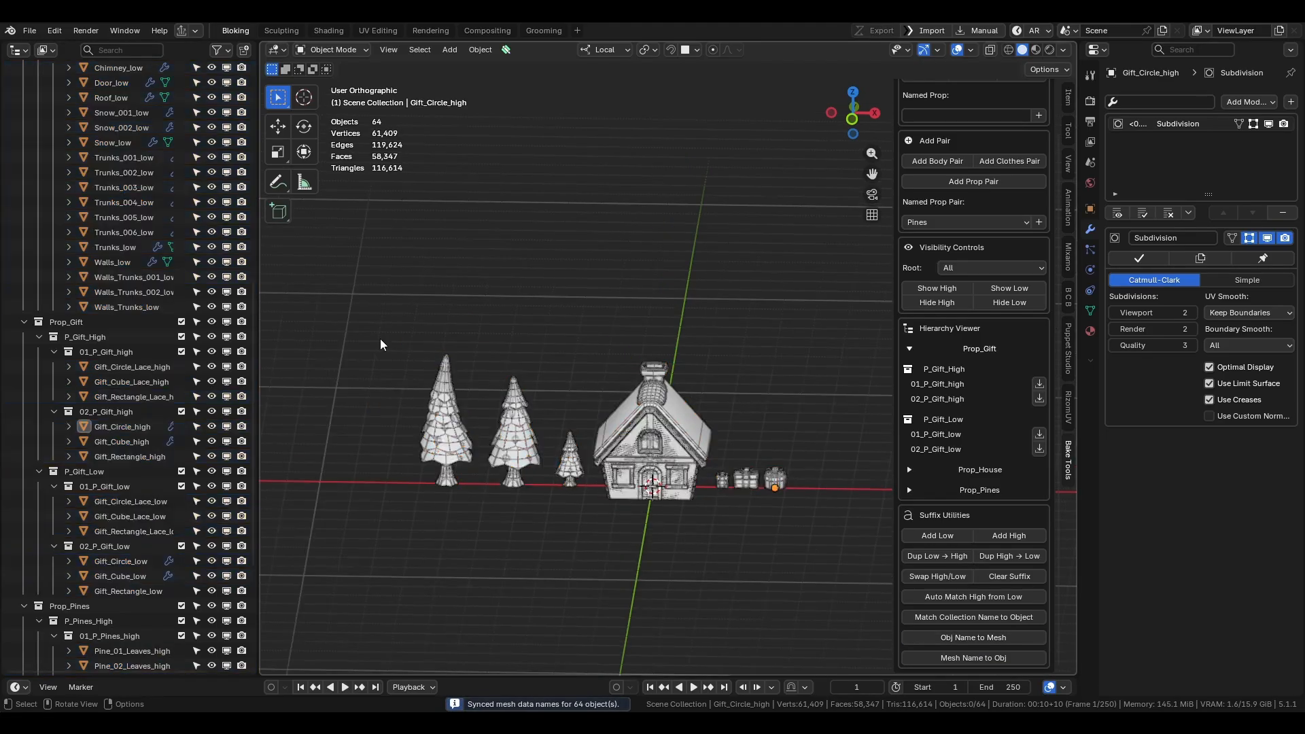
left_click_drag(383, 322, 815, 507)
scroll(618, 469, "up", 3)
scroll(685, 498, "down", 1)
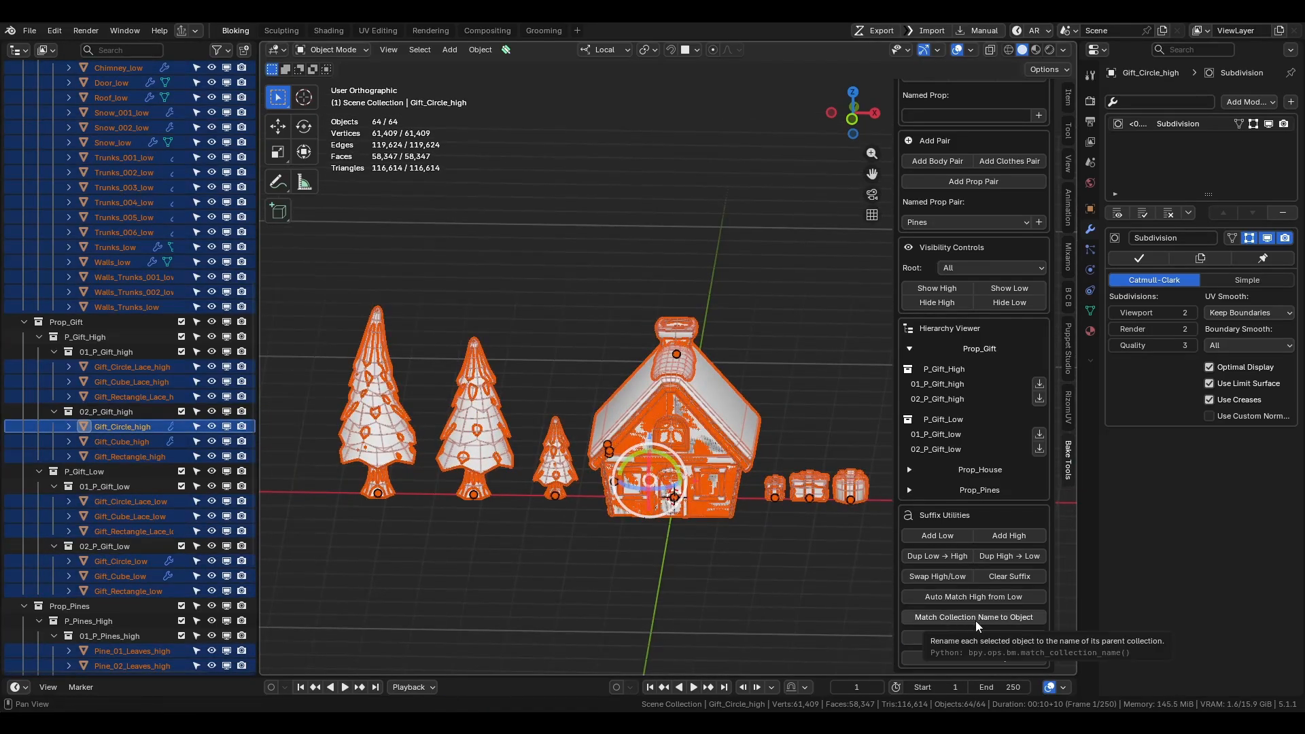
left_click(990, 617)
scroll(721, 516, "down", 1)
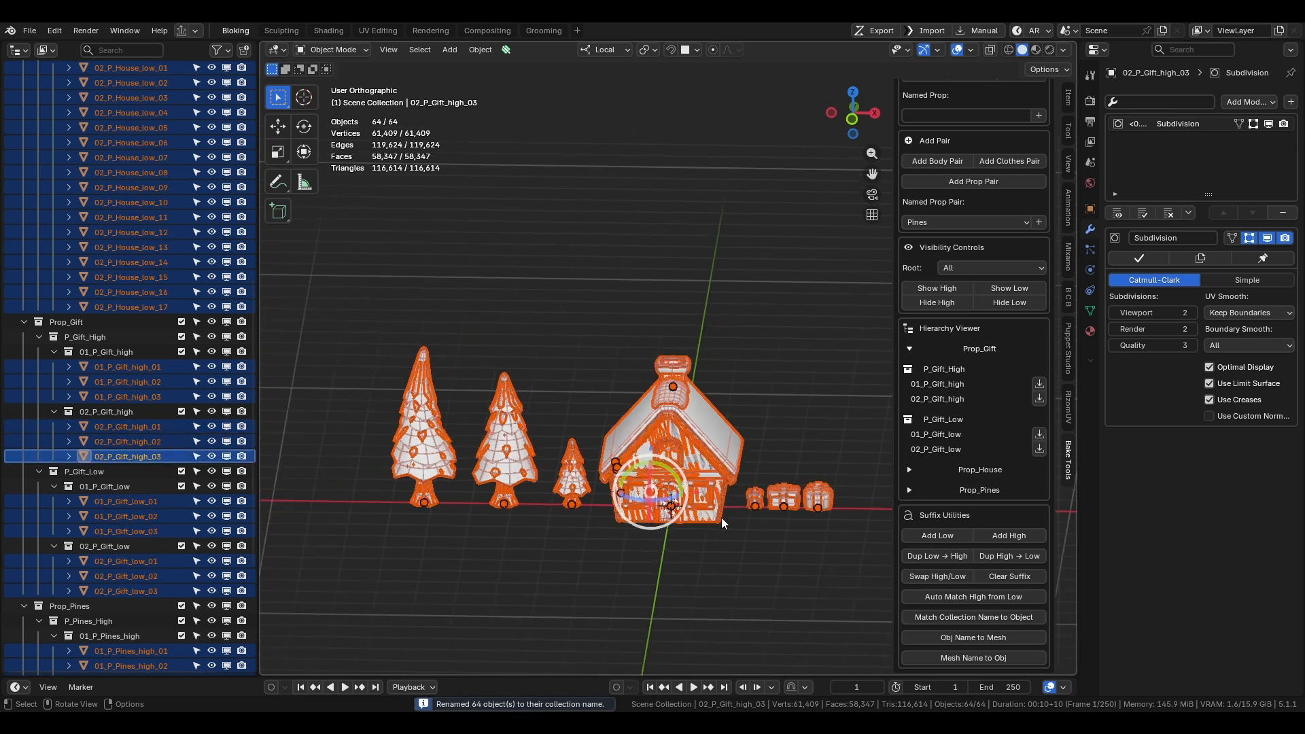
left_click(843, 408)
Hide the low collections and export all high objects to FBX as Christmas_high.fbx.
left_click(1004, 302)
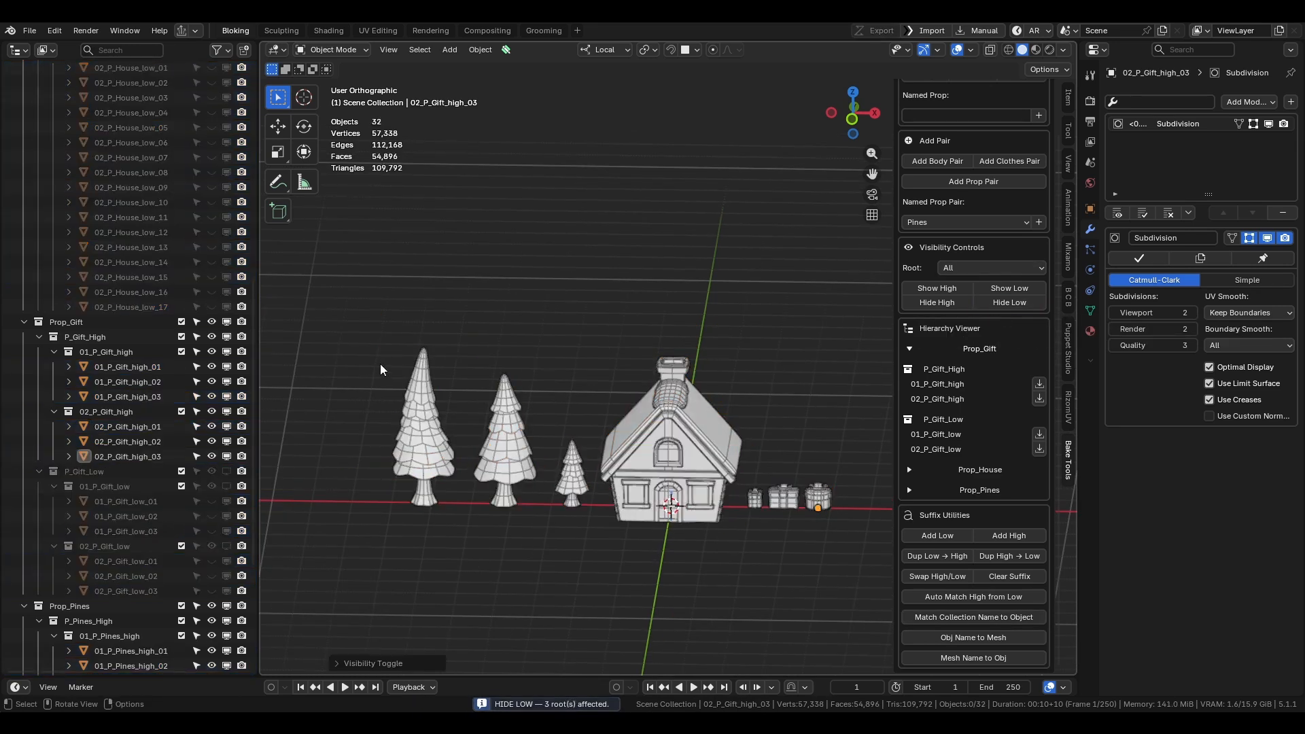
left_click_drag(354, 322, 825, 546)
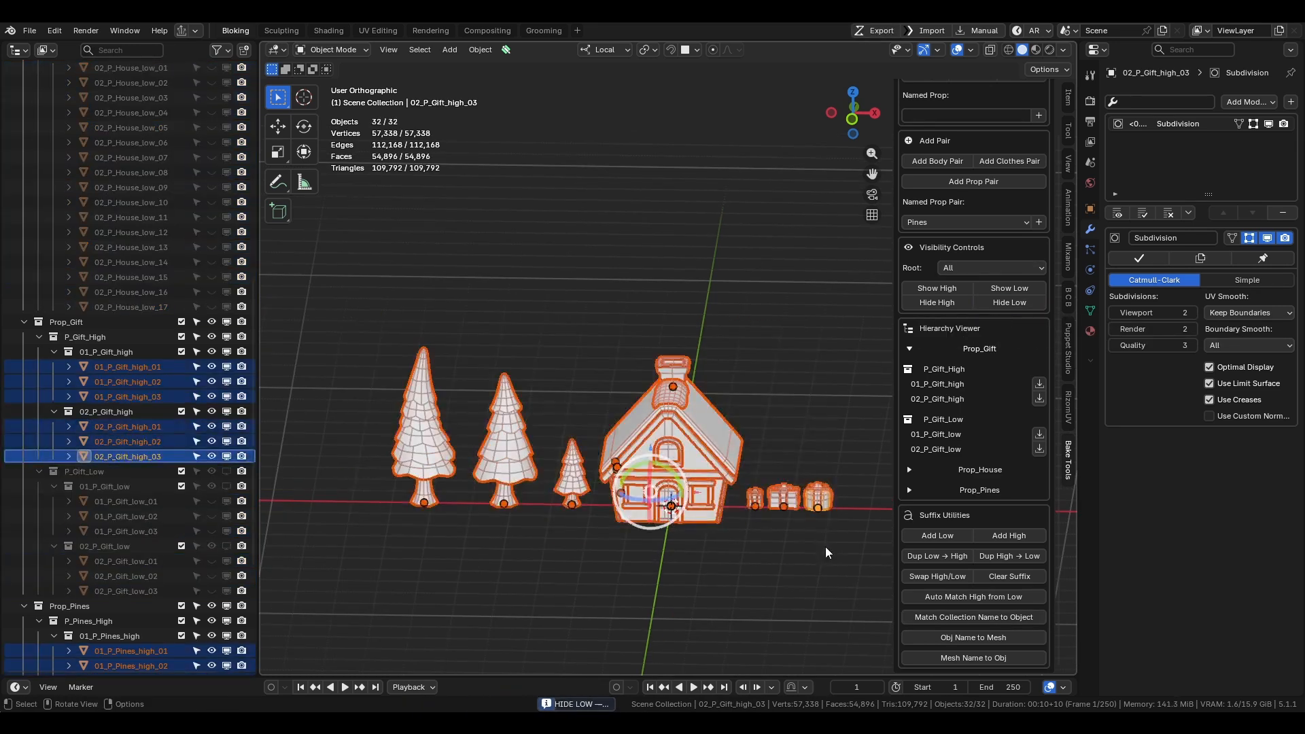
right_click(705, 552)
mouse_move(706, 553)
left_click(772, 654)
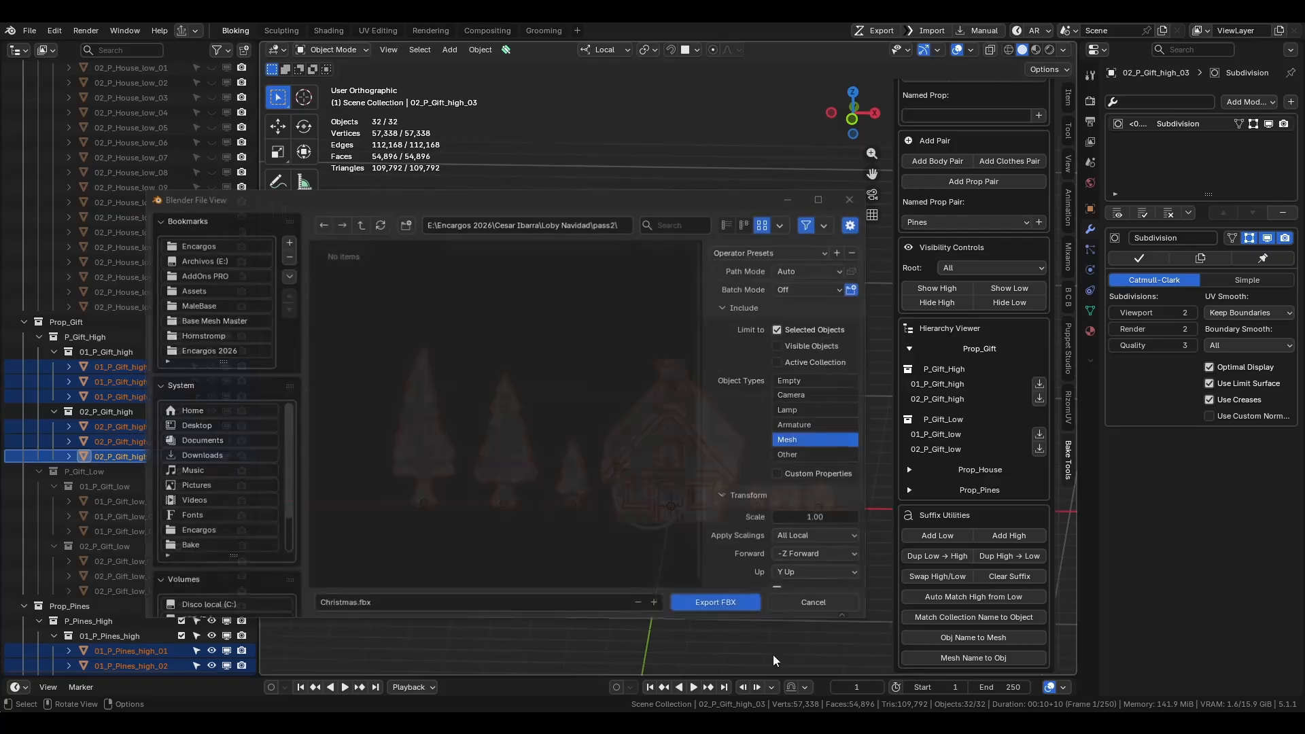
left_click(356, 604)
left_click(356, 603)
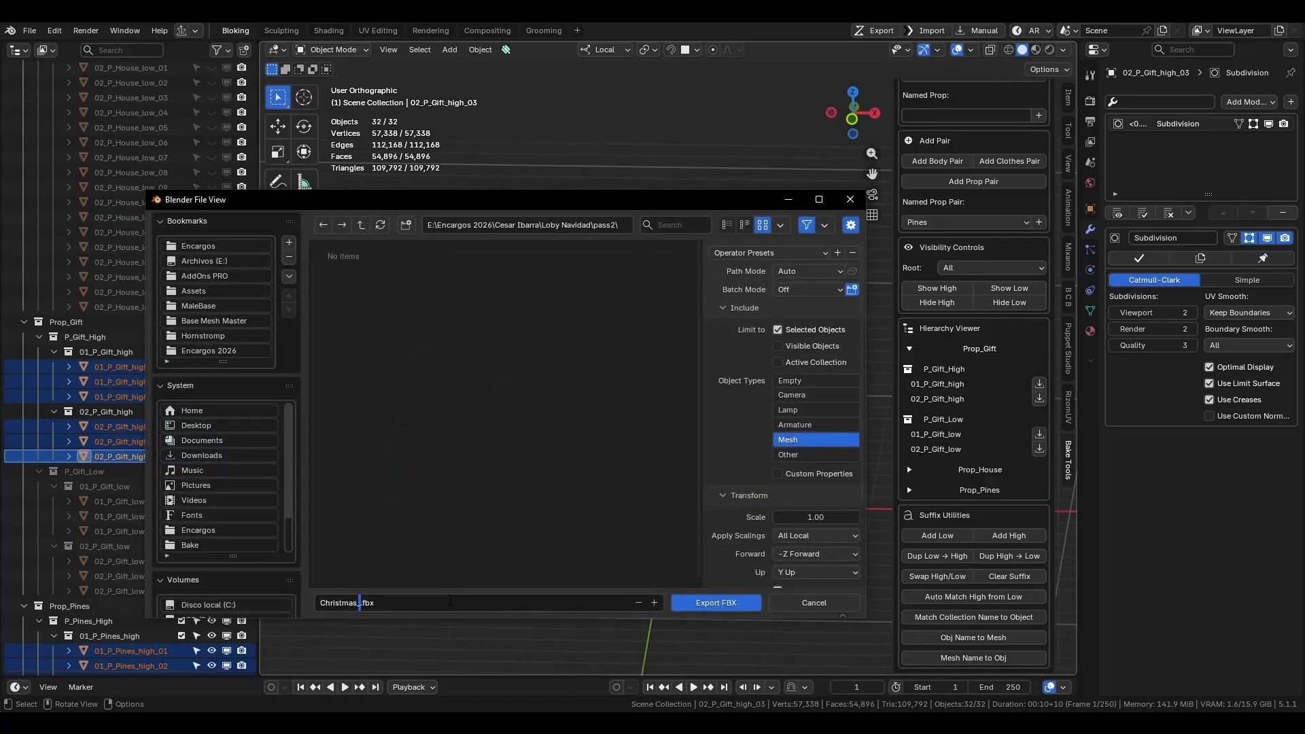
key("Return")
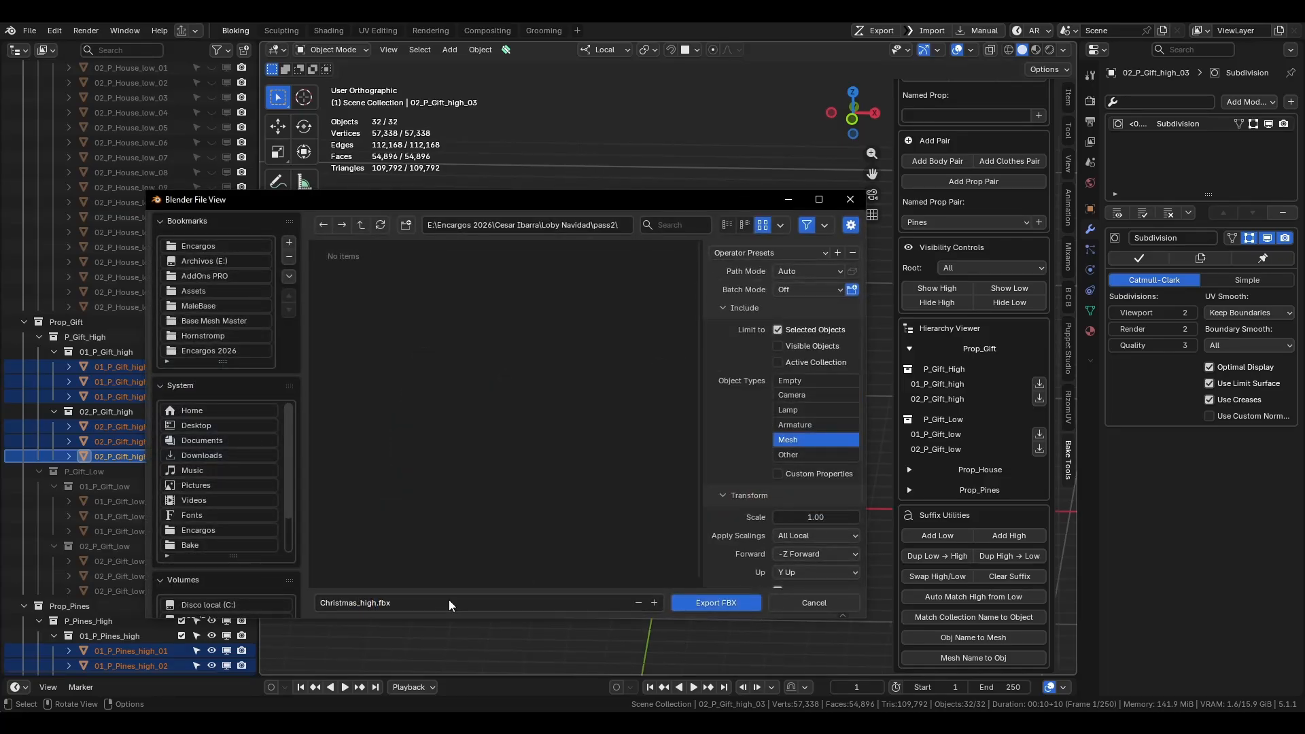
Show only the low collections and export all their objects to FBX as Christmas_low.fbx.
left_click(954, 302)
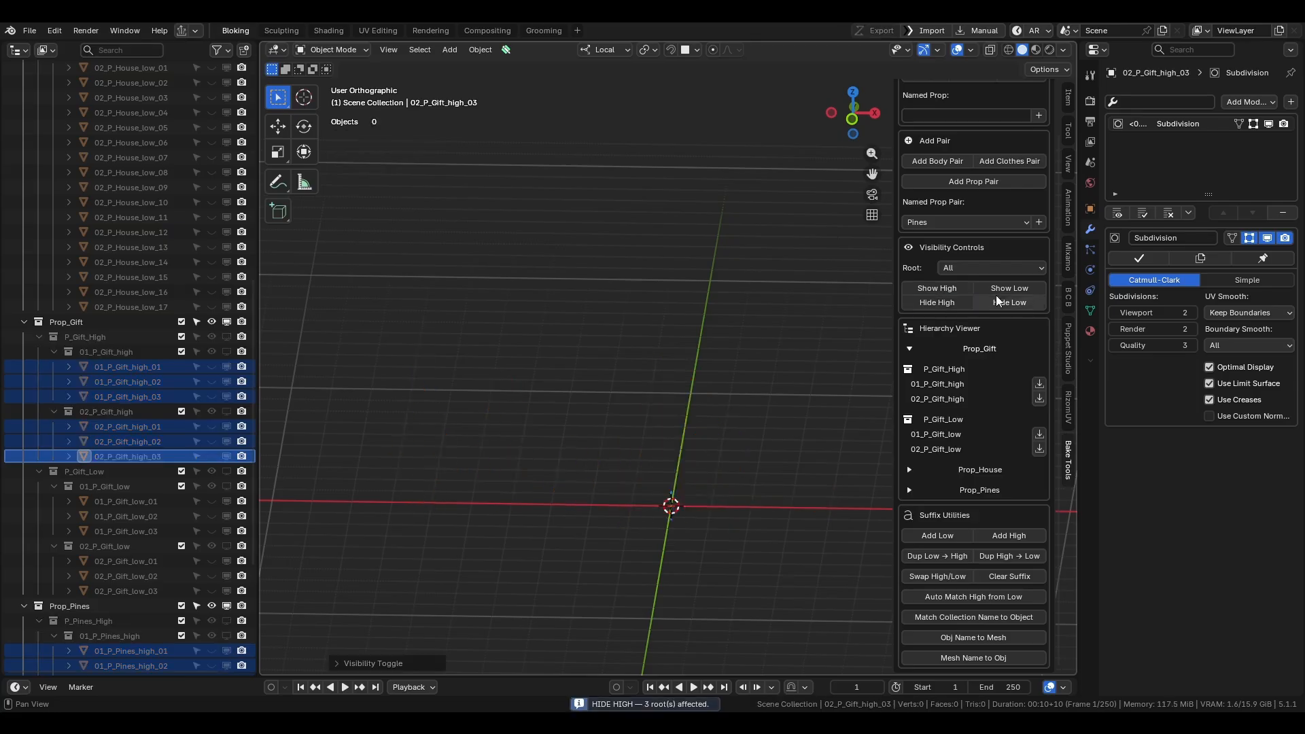
left_click(1009, 288)
left_click_drag(355, 331, 744, 529)
key("F4")
mouse_move(846, 552)
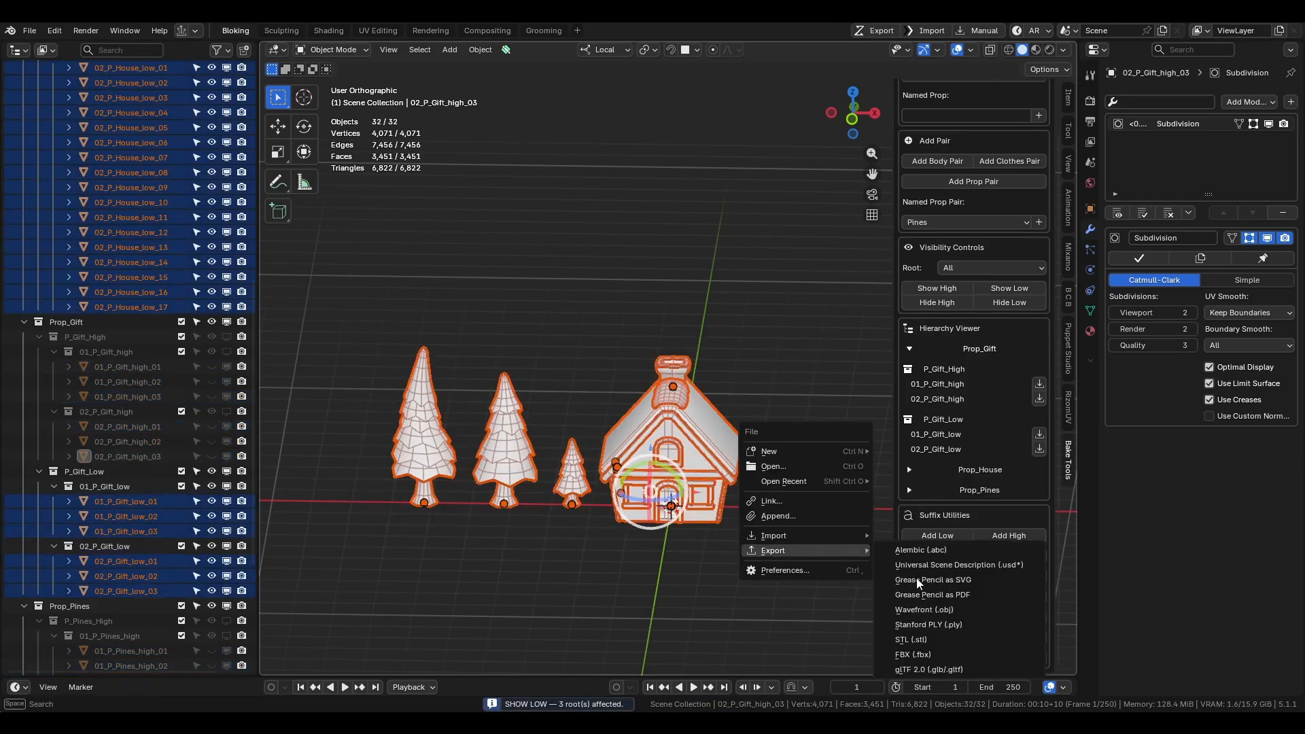
left_click(903, 654)
left_click(370, 605)
left_click(371, 604)
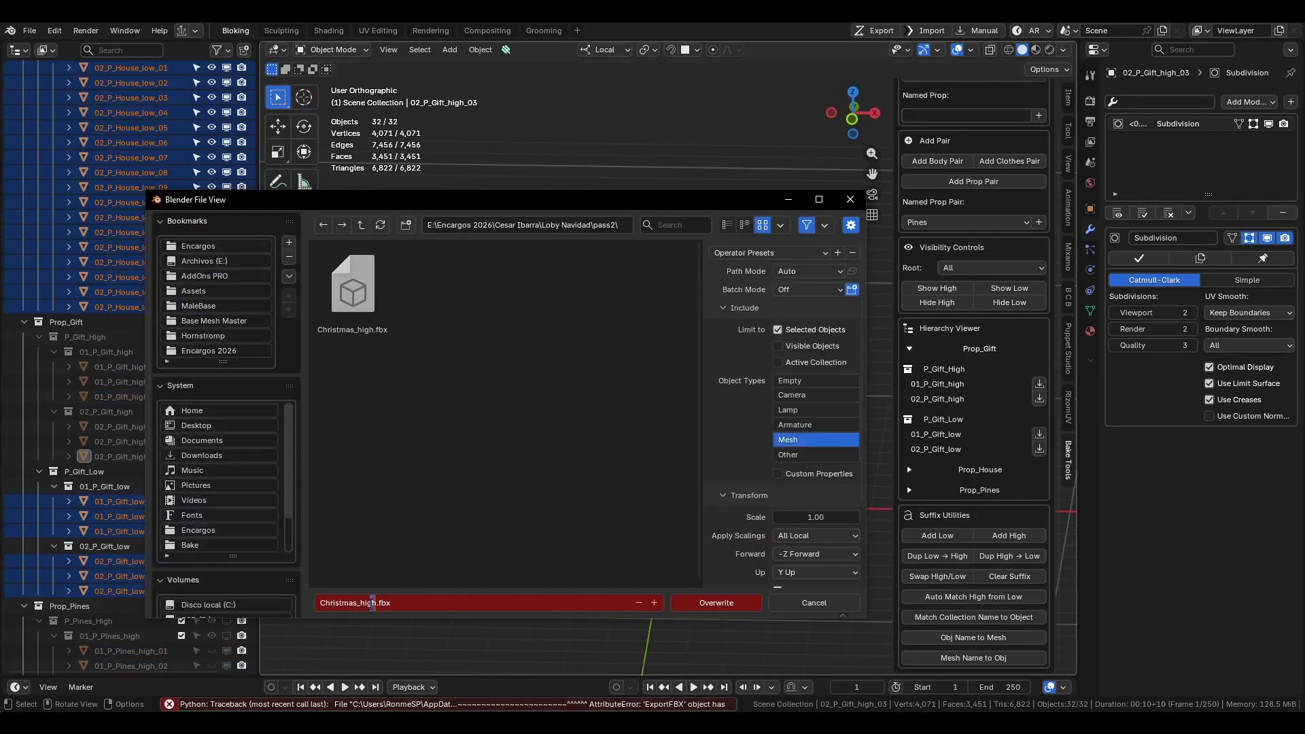
type("Low")
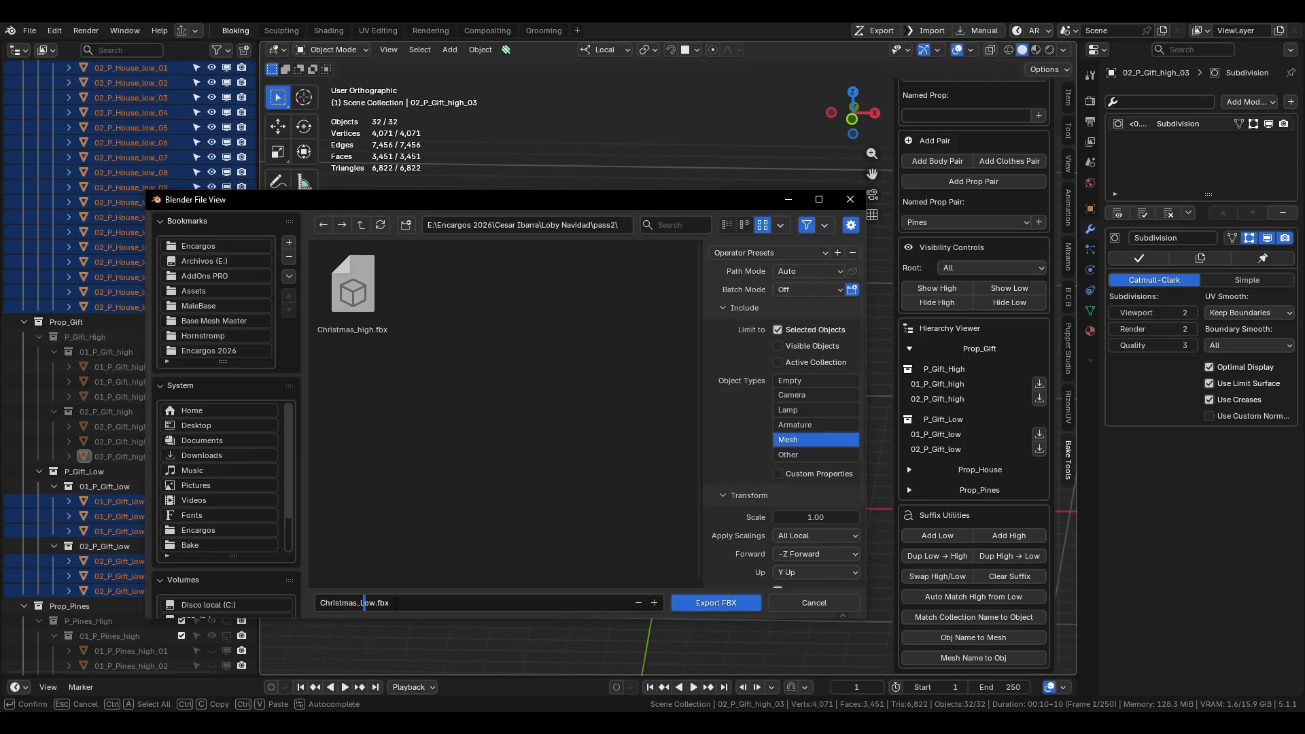
type("l")
key("Return")
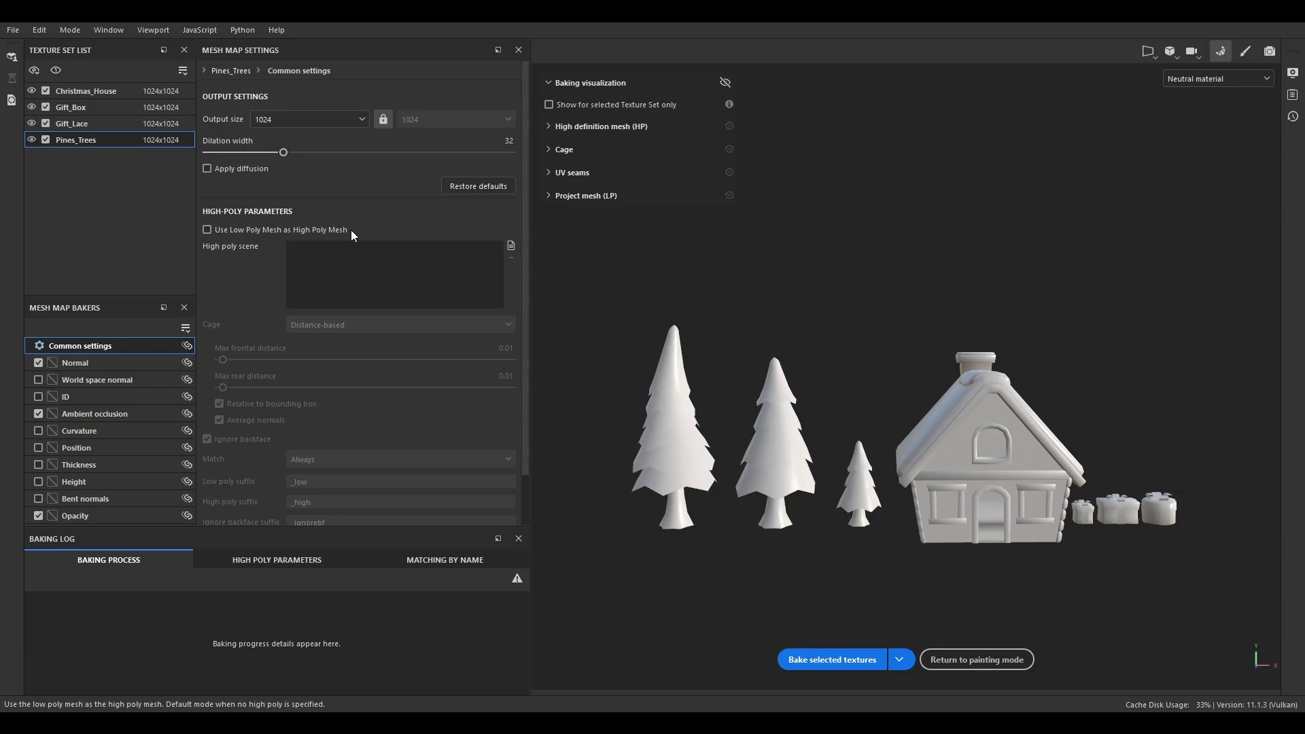
Switch to Substance 3D Painter and load Christmas_high.fbx as the high poly scene in the common baking settings.
left_click(349, 233)
left_click(174, 120)
left_click(534, 365)
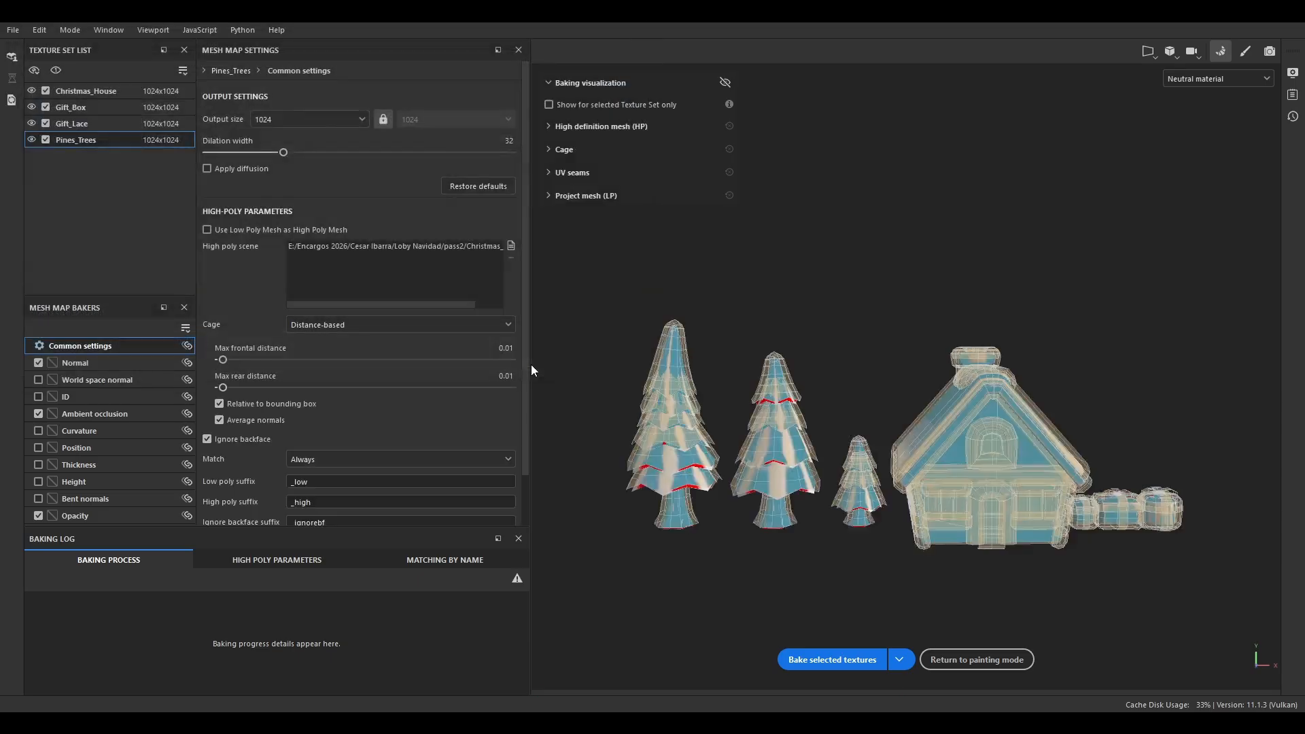
left_click(511, 246)
left_click(607, 366)
Set the high-poly matching to By mesh name.
left_click(348, 460)
left_click(347, 490)
scroll(361, 434, "down", 1)
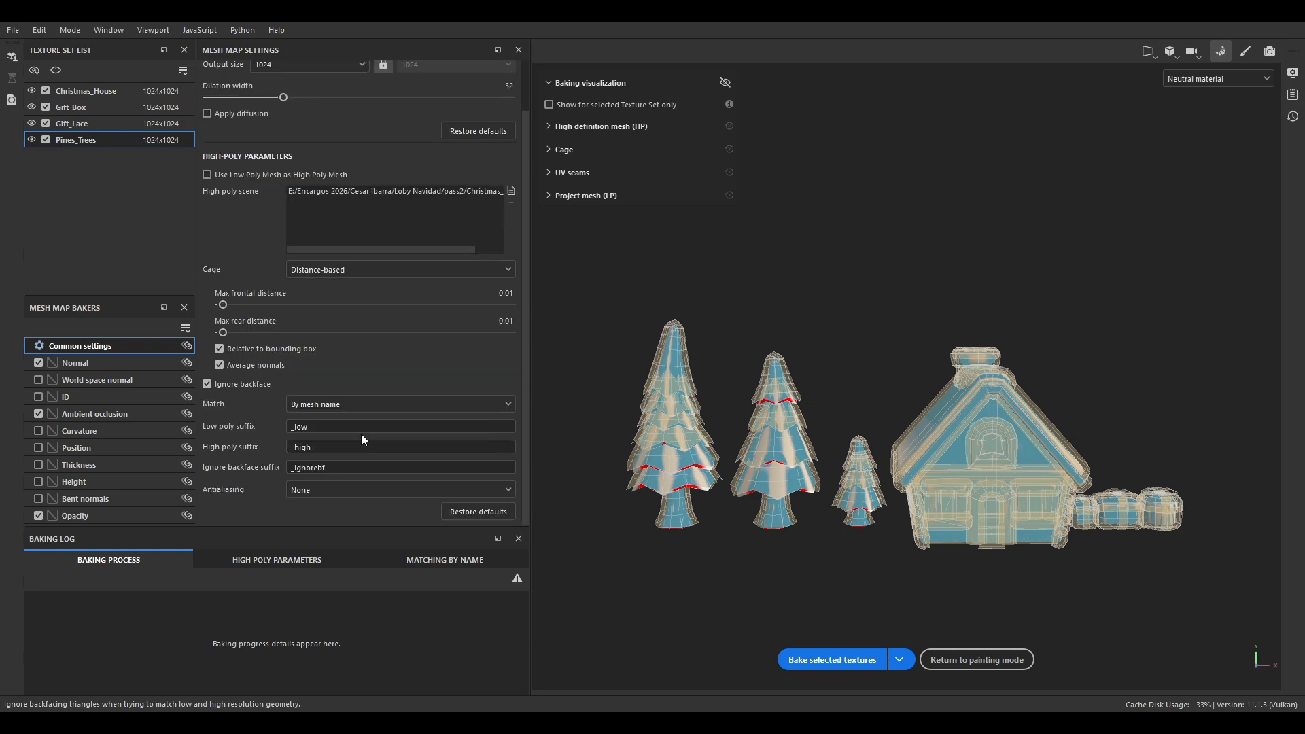
scroll(347, 356, "up", 1)
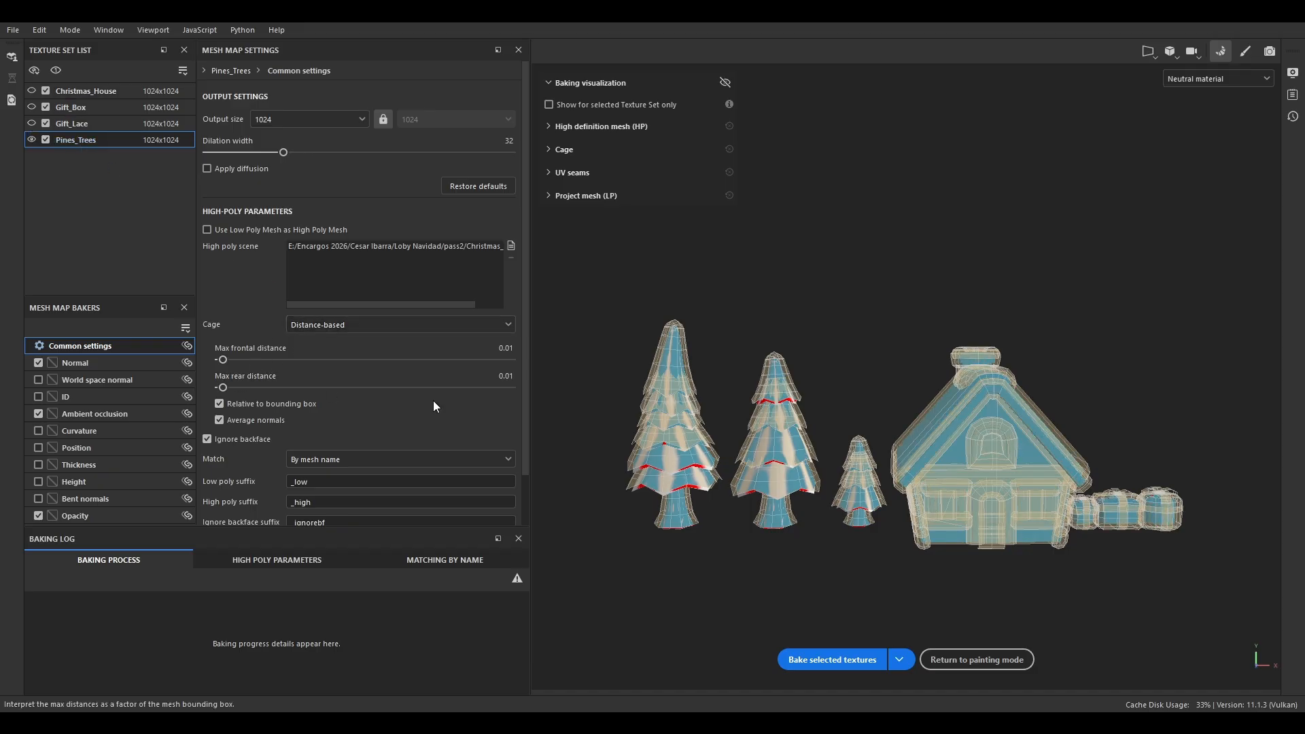
Set the max frontal distance to 0.003 and the max rear distance to 0.007, and bake the selected texture sets.
scroll(646, 447, "up", 5)
mouse_move(223, 390)
left_mouse_down()
mouse_move(221, 360)
mouse_move(208, 360)
mouse_move(203, 388)
left_mouse_up()
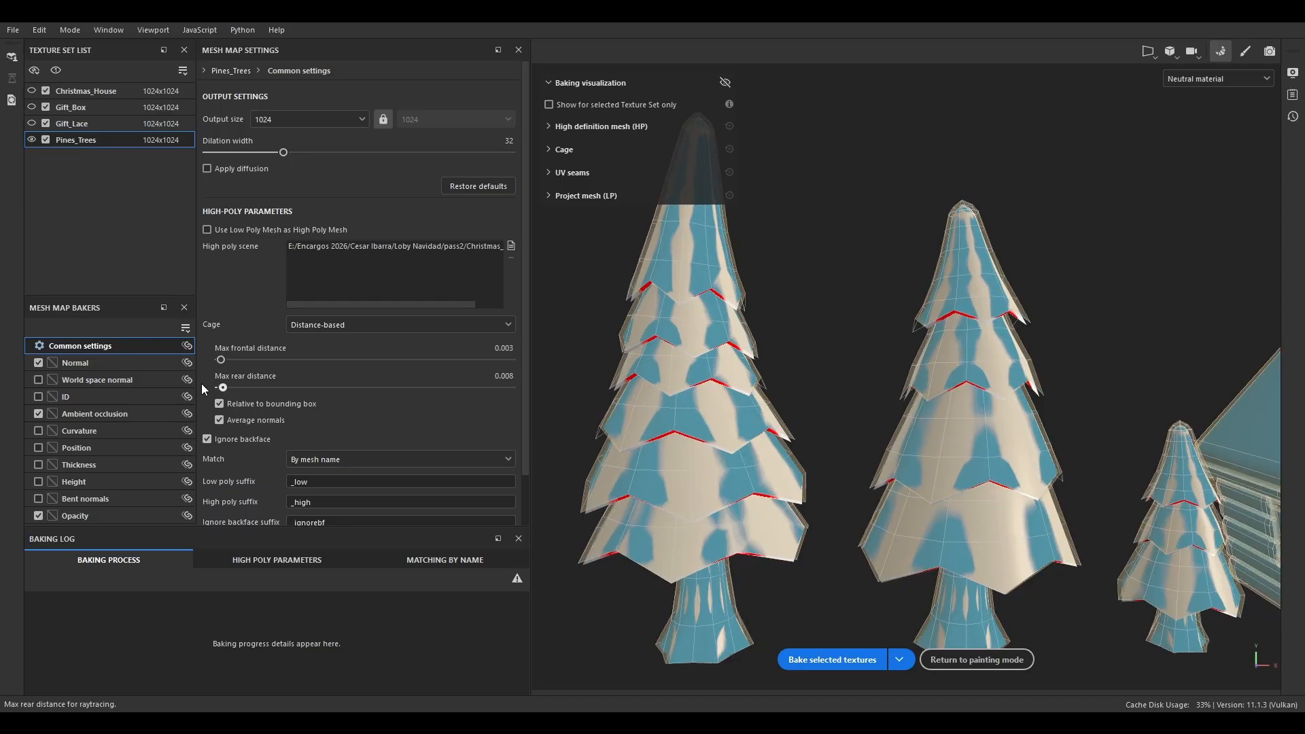
left_click(820, 659)
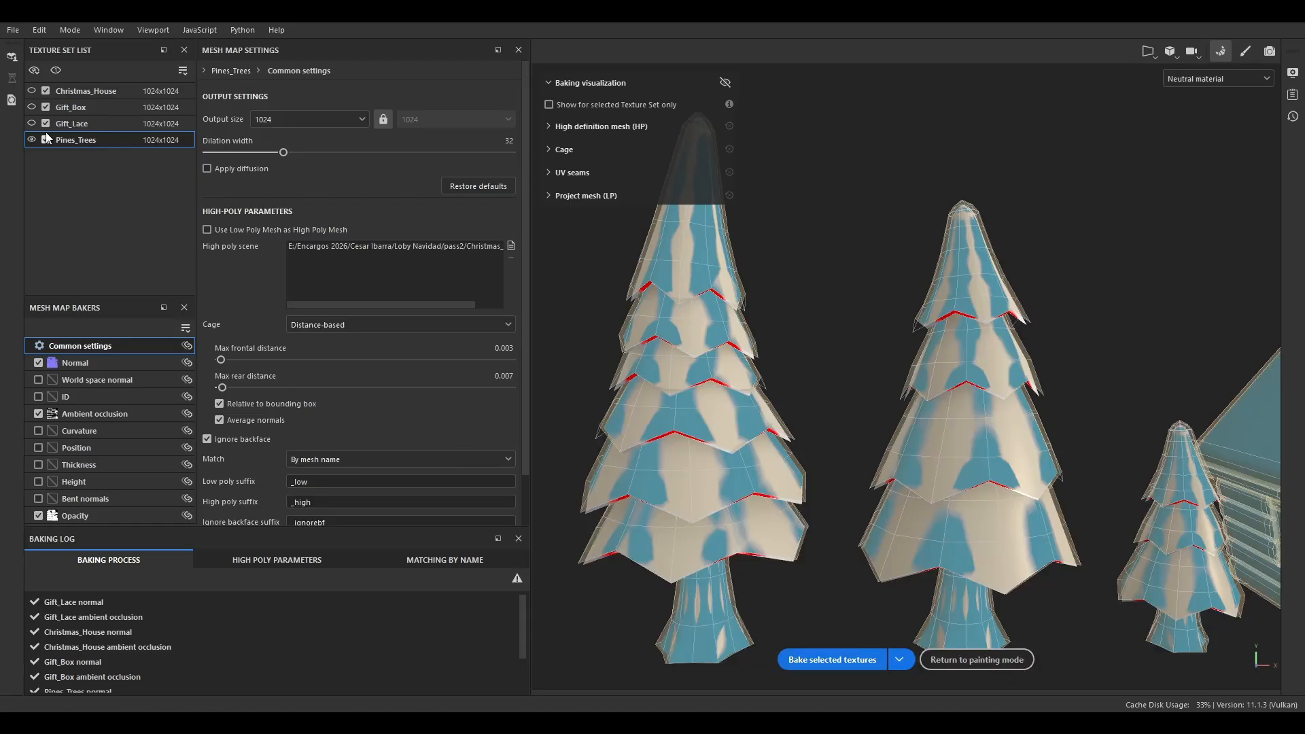
Show the Christmas_House, Gift_Box and Gift_Lace texture sets in the viewport again.
right_click_drag(663, 431, 899, 510, "alt")
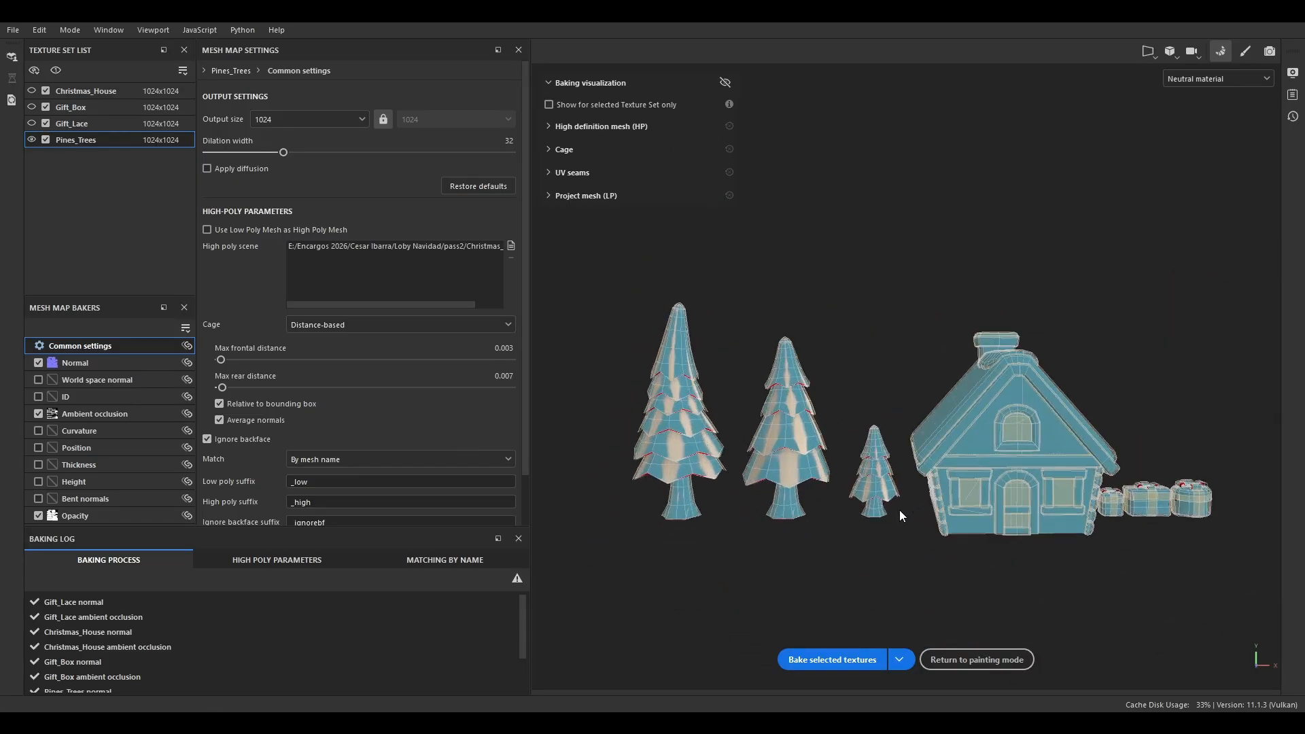
middle_click_drag(899, 510, 882, 507, "alt")
left_click_drag(31, 90, 31, 124)
right_click_drag(863, 425, 956, 402, "alt")
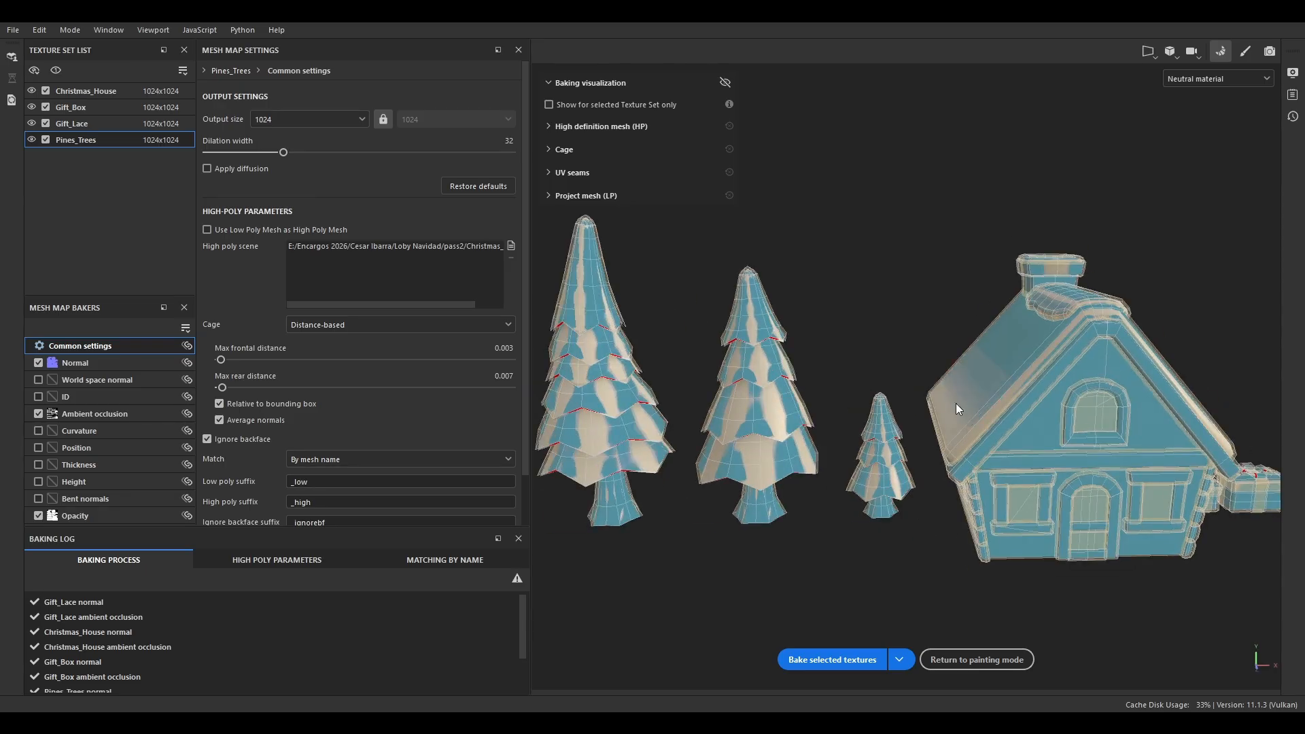
Return to painting mode and examine the baked maps on the gifts.
left_click_drag(956, 402, 903, 400, "alt")
left_click(968, 662)
right_click_drag(370, 348, 428, 346, "alt")
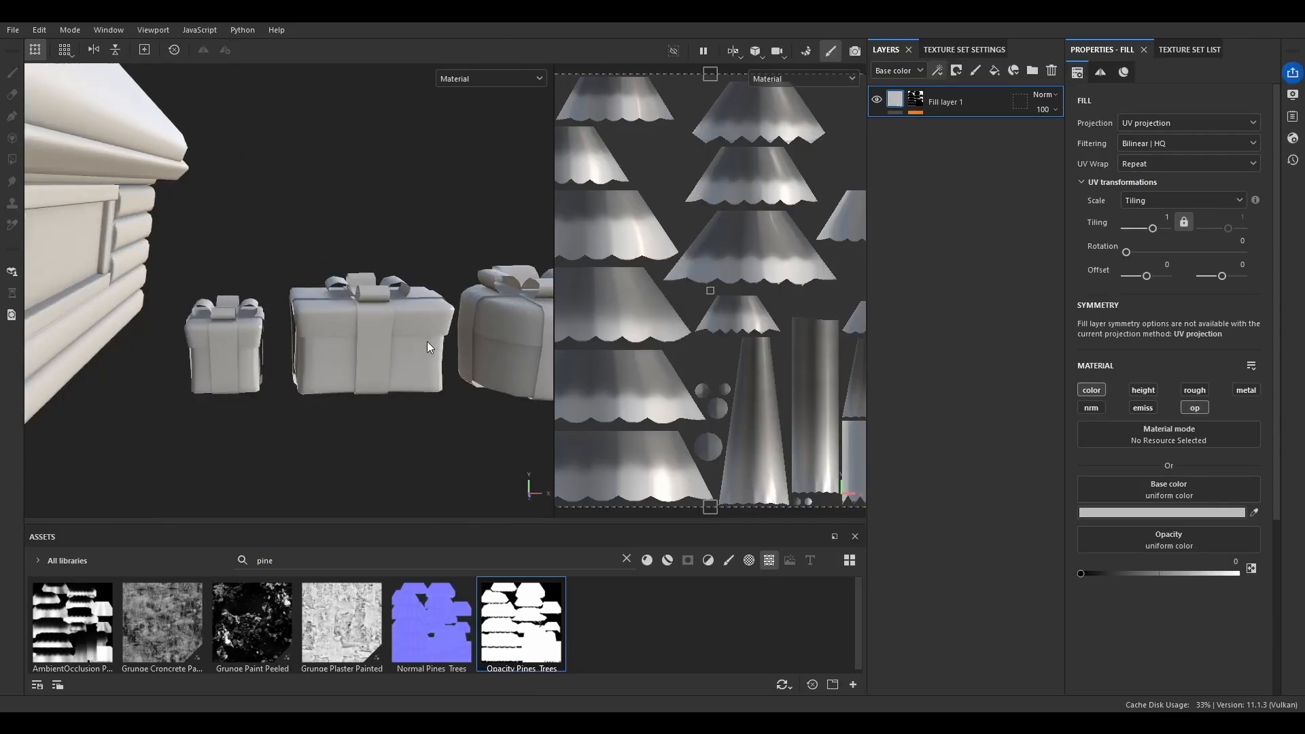
mouse_move(428, 346)
left_mouse_down("alt")
mouse_move(335, 332)
mouse_move(442, 350)
left_mouse_up("alt")
right_click_drag(442, 350, 425, 355, "alt")
left_click_drag(425, 355, 446, 335, "alt")
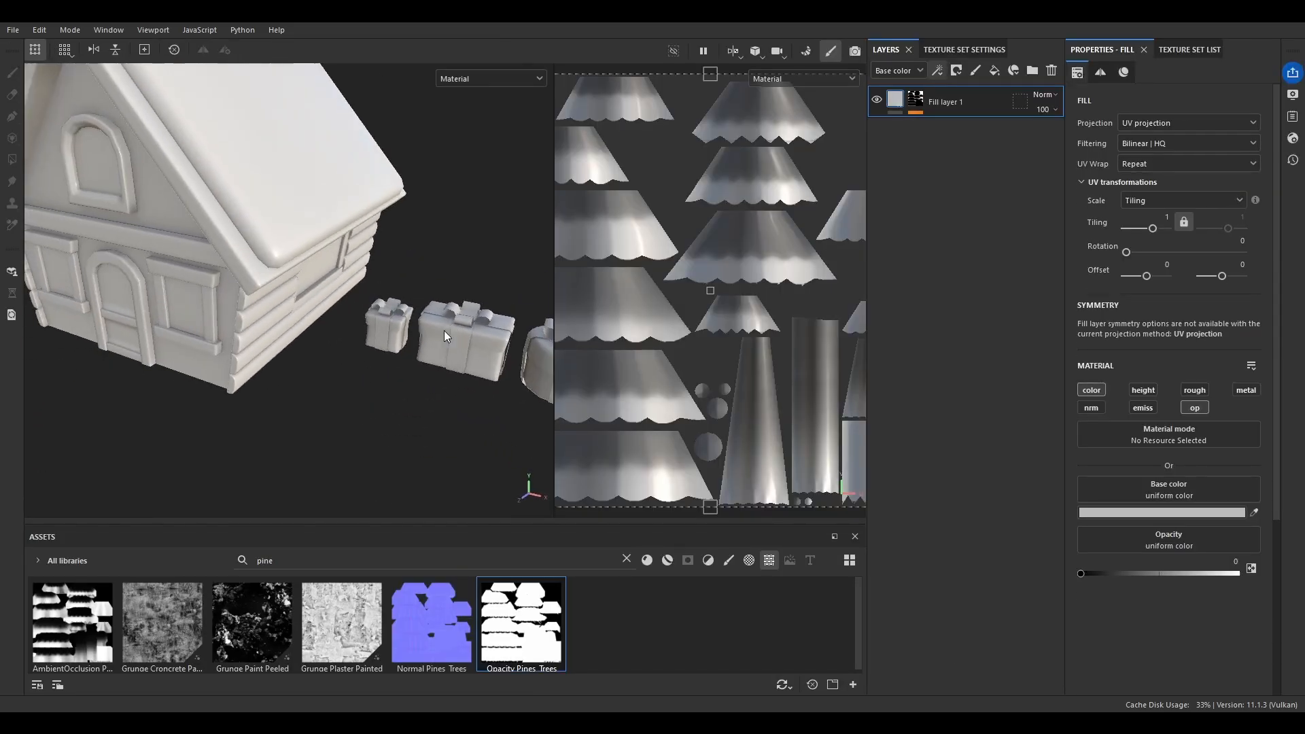
Examine the baked maps on the house's roof, log walls, windows and door, and on the neighbouring pine.
right_click_drag(446, 335, 320, 350, "alt")
middle_click_drag(320, 350, 349, 376, "alt")
left_click_drag(350, 376, 360, 328, "alt")
right_click_drag(361, 327, 394, 336, "alt")
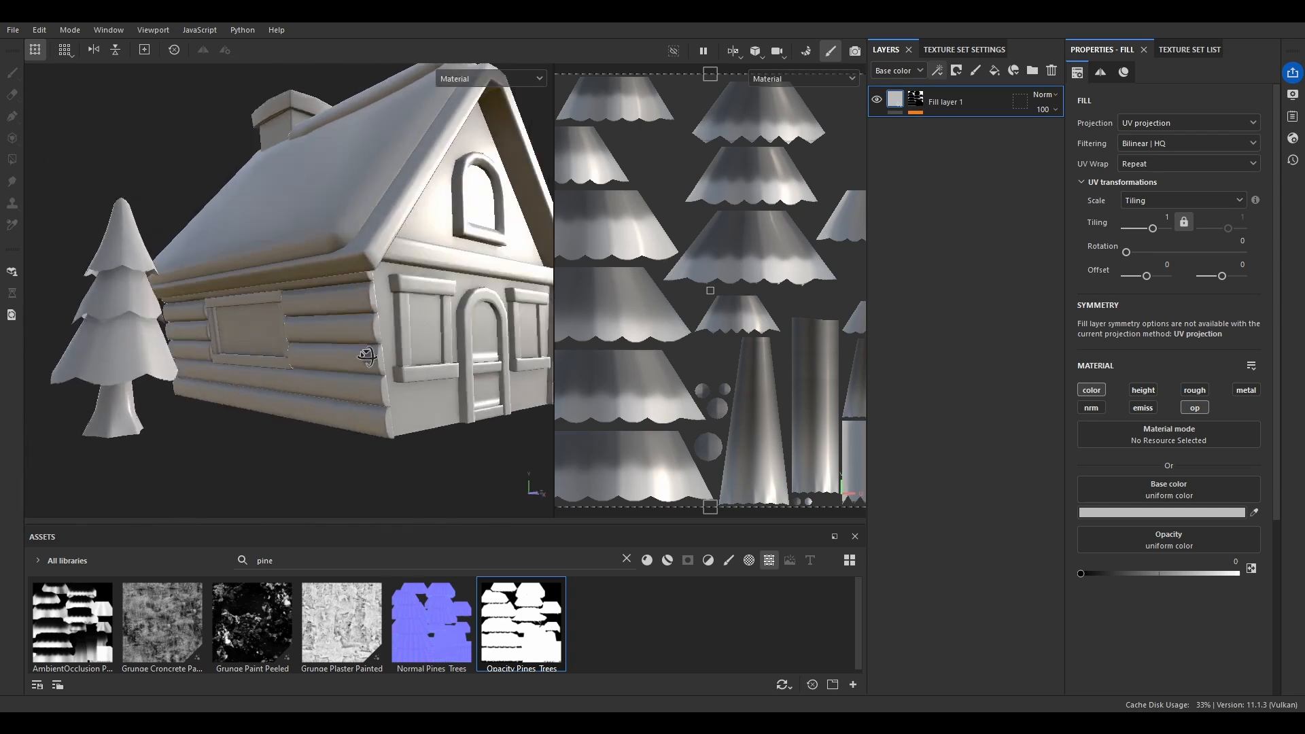
left_click_drag(394, 337, 274, 348, "alt")
right_click_drag(273, 348, 224, 350, "alt")
middle_click_drag(354, 343, 410, 353, "alt")
left_click_drag(411, 352, 239, 380, "alt")
middle_click_drag(306, 381, 226, 397, "alt")
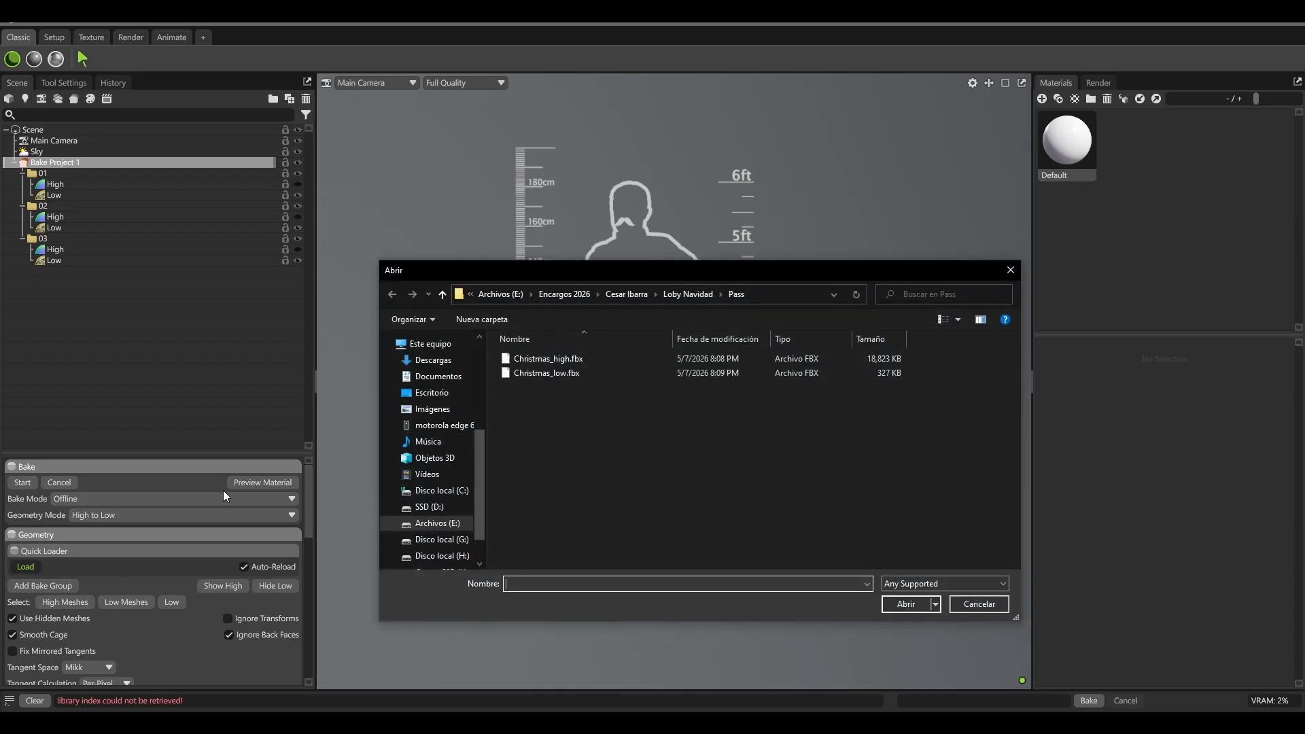
Switch to Marmoset Toolbag and load Christmas_high.fbx and Christmas_low.fbx from the pass2 folder into Bake Project 1.
left_click(524, 373)
left_click(569, 356, "shift")
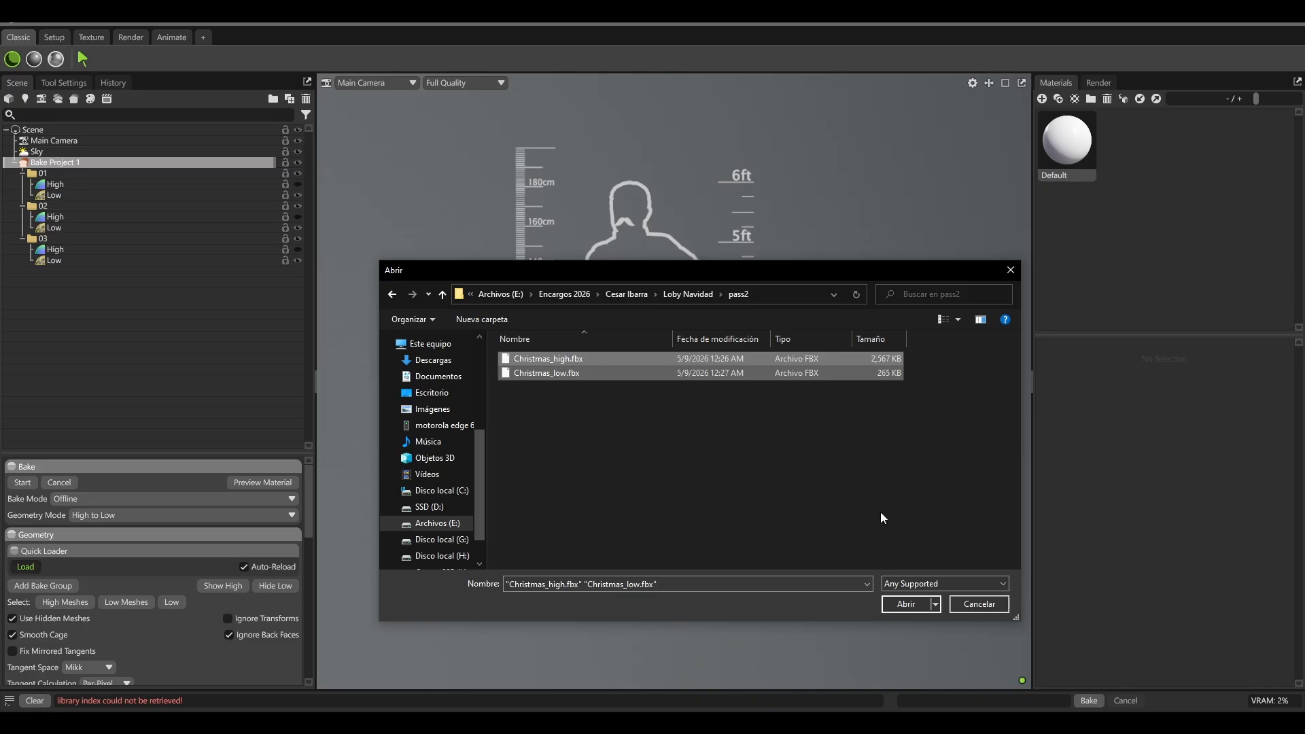
left_click(911, 603)
Expand the gift, house and pine bake groups and check their high/low meshes and the Low cage settings.
left_click(22, 173)
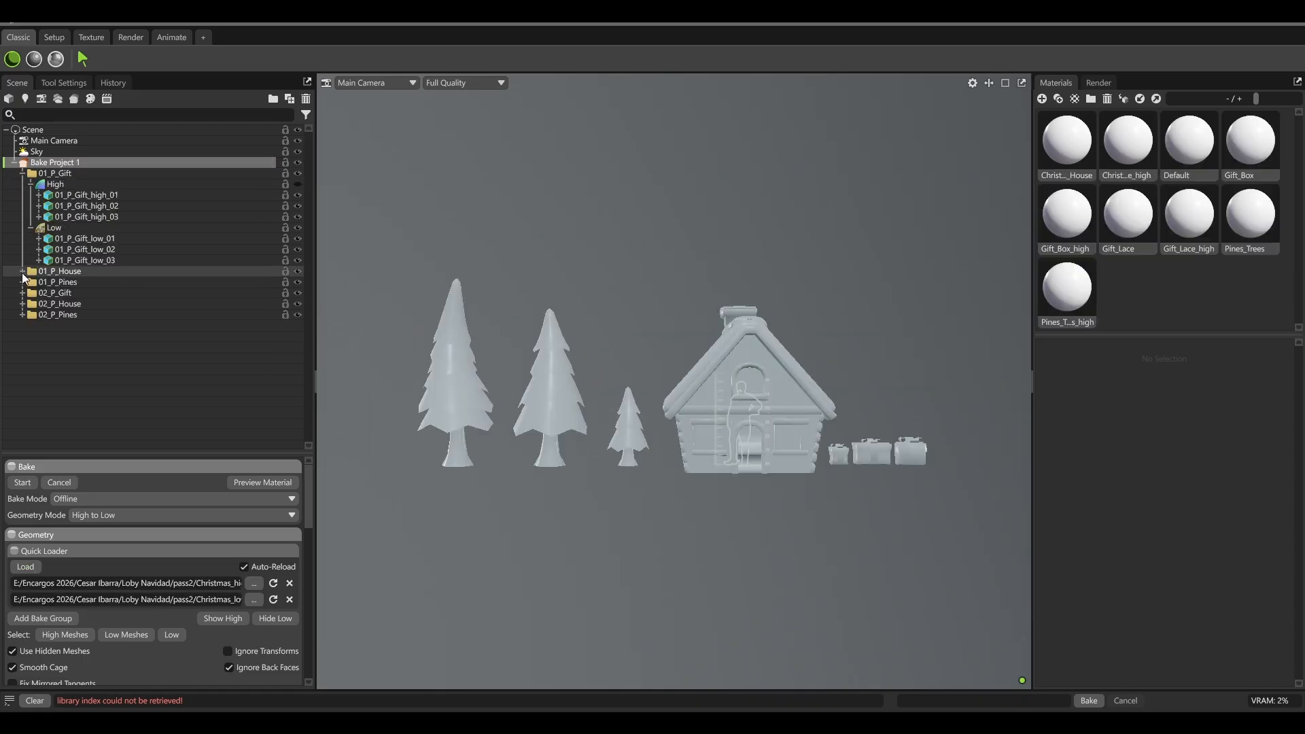
left_click(23, 271)
left_click(97, 325)
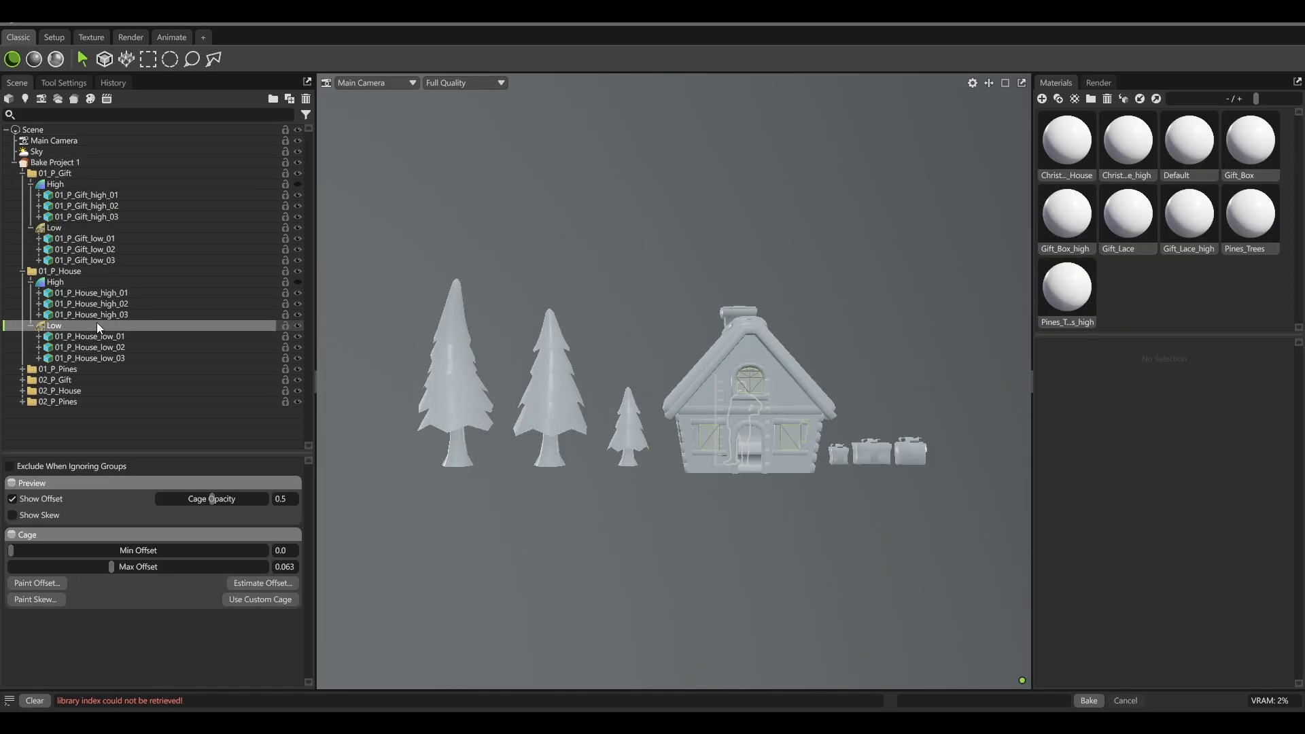
left_click(59, 227)
left_click(23, 369)
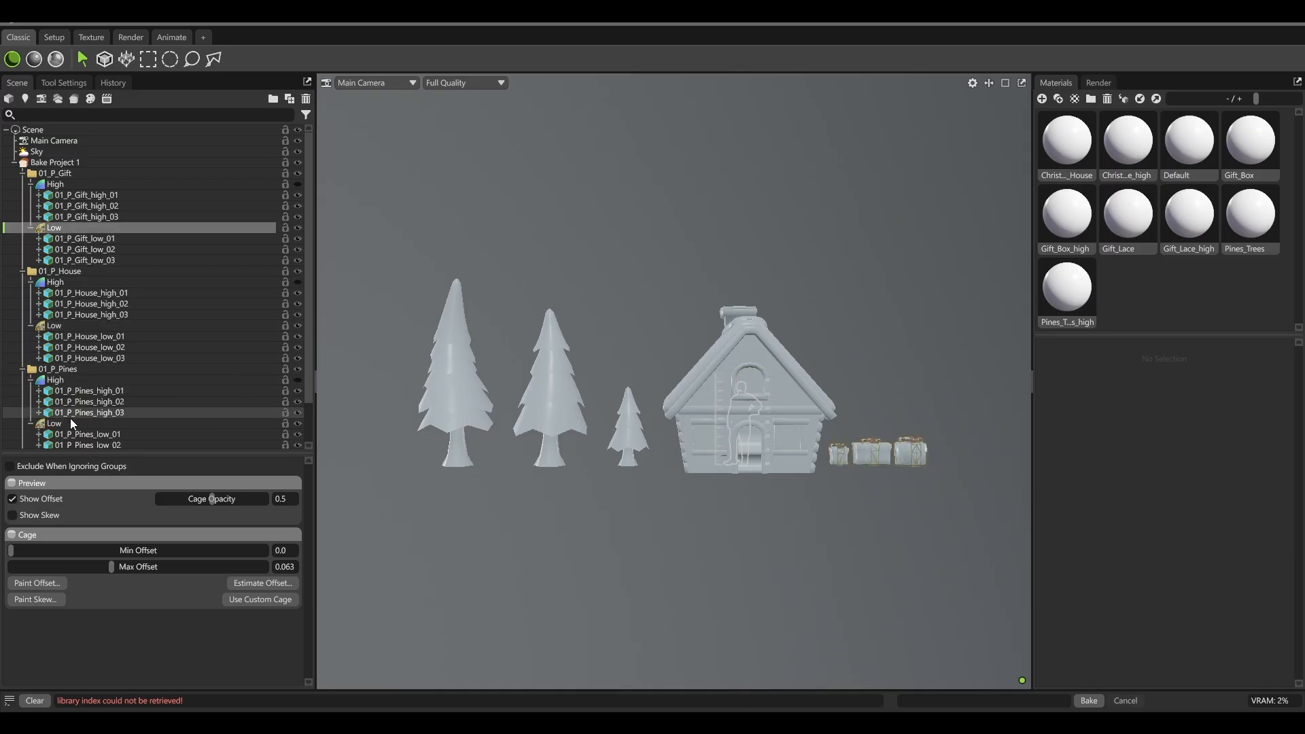
left_click(71, 418)
scroll(71, 418, "down", 2)
left_click(23, 443)
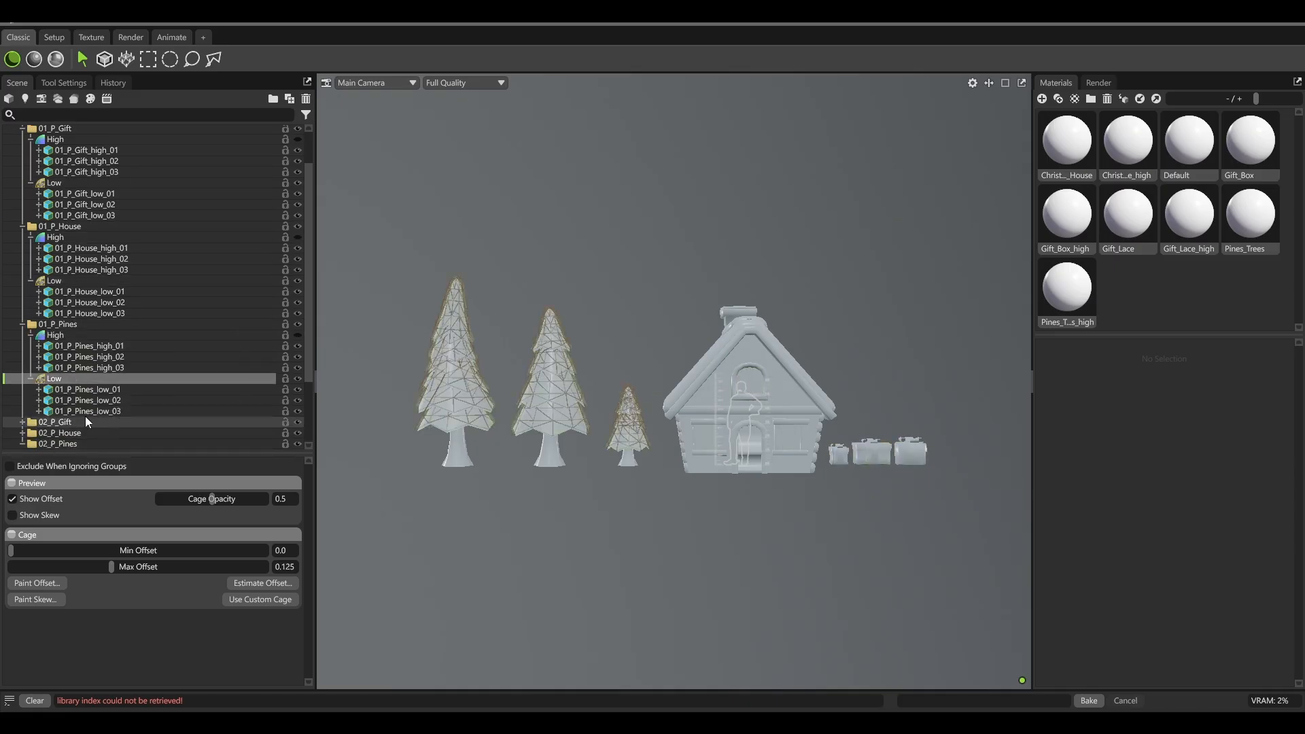
scroll(75, 412, "down", 4)
left_click(65, 409)
scroll(558, 450, "up", 5)
scroll(571, 447, "down", 2)
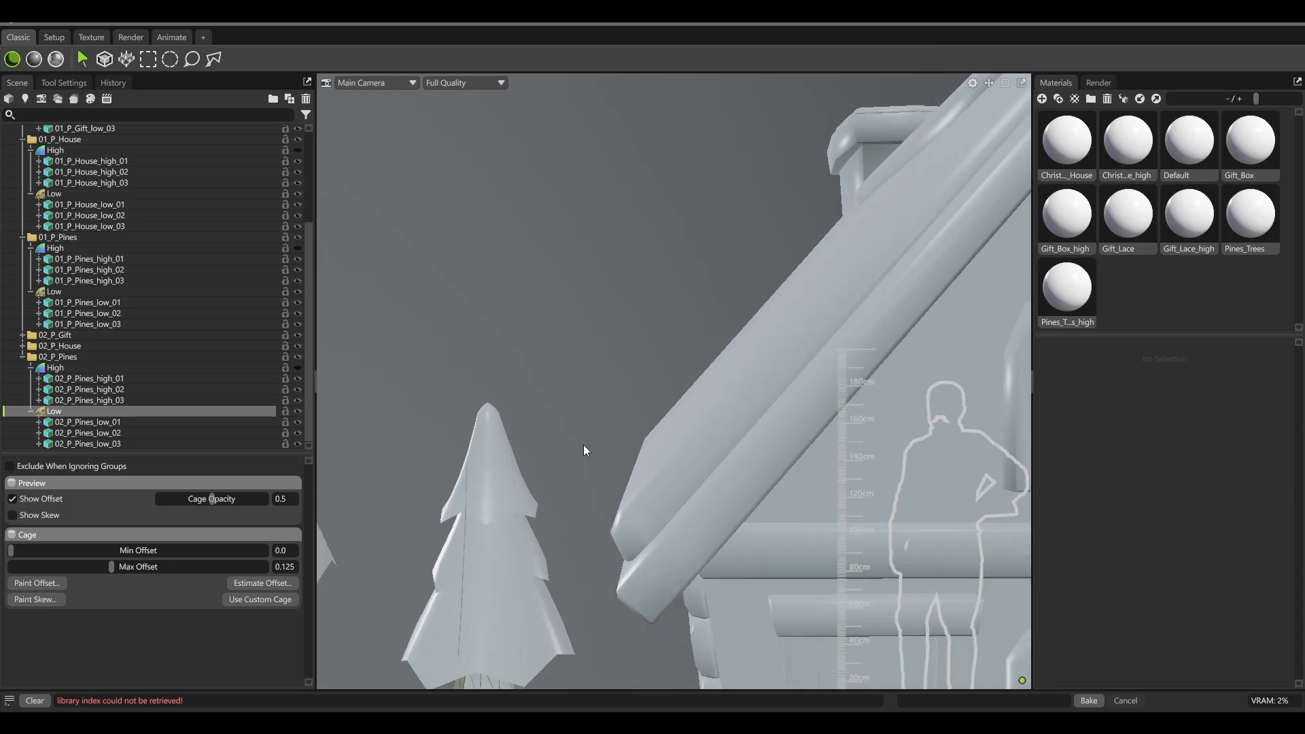
Collapse the bake groups under Bake Project 1 and start the bake.
scroll(90, 326, "up", 6)
left_click(96, 161)
left_click(22, 173)
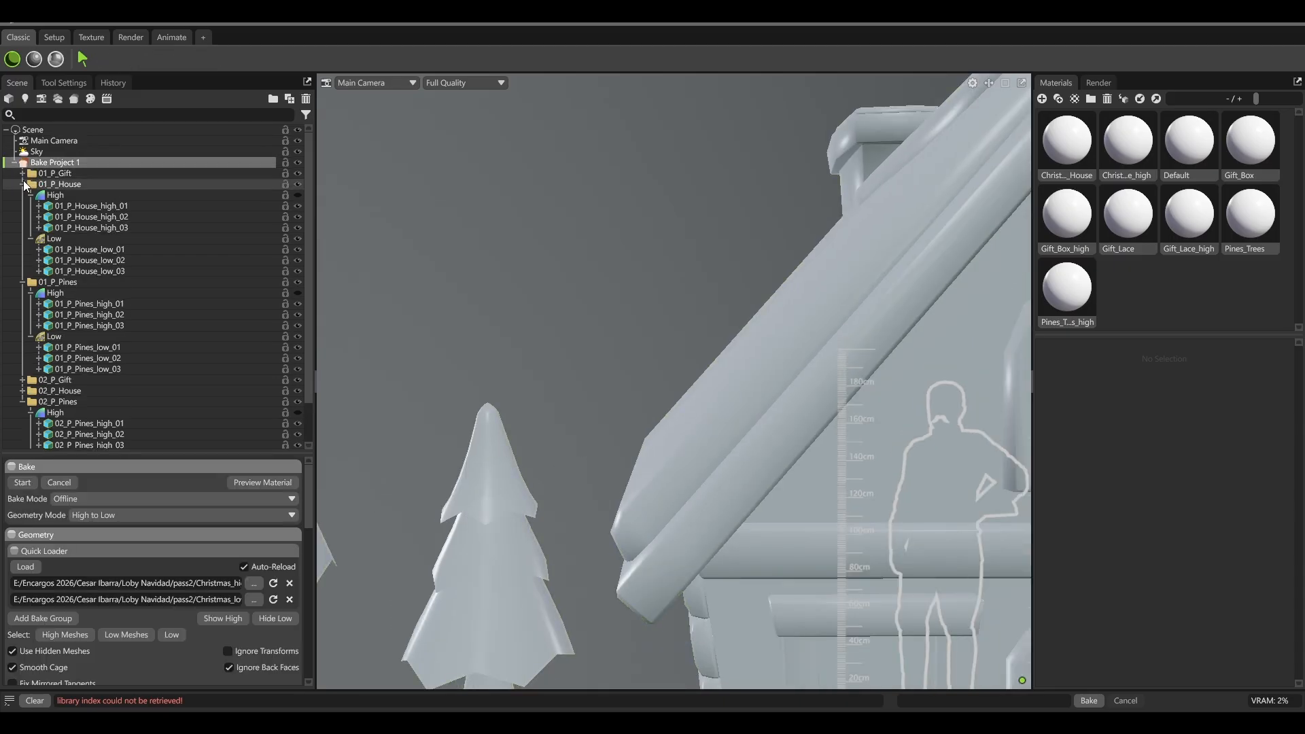
left_click(22, 184)
left_click(23, 195)
left_click(22, 227)
scroll(204, 581, "down", 3)
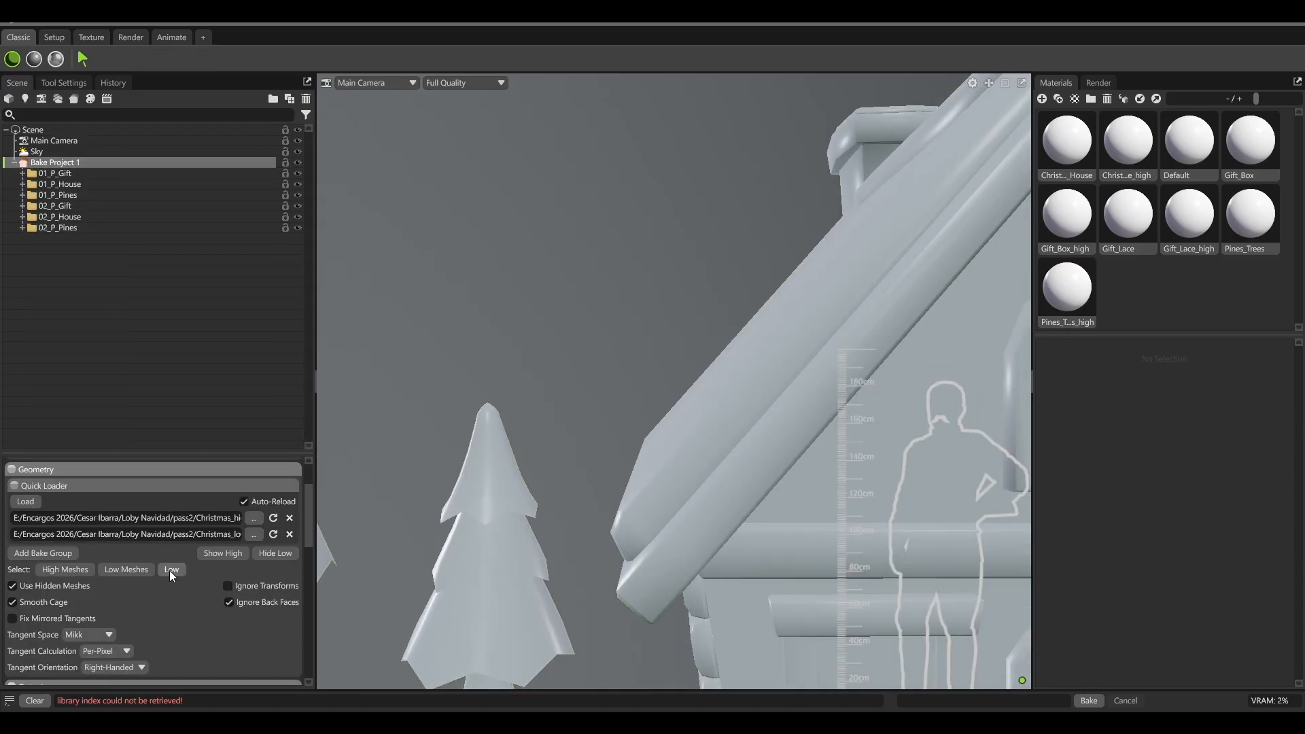
scroll(231, 593, "up", 3)
left_click(22, 483)
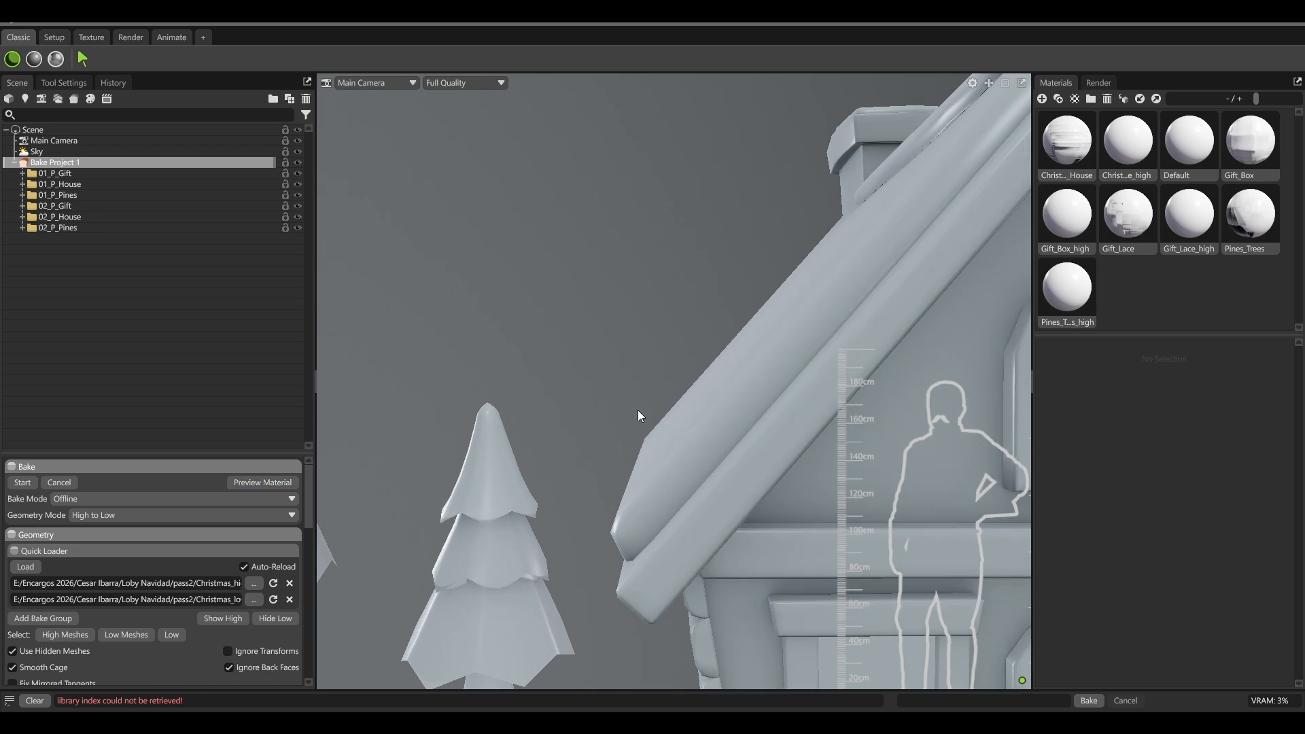
Examine the bake result on the house, pines and gifts from several angles through the Main Camera.
left_click_drag(639, 437, 722, 484)
middle_click_drag(721, 484, 651, 338, "alt")
left_click(129, 141)
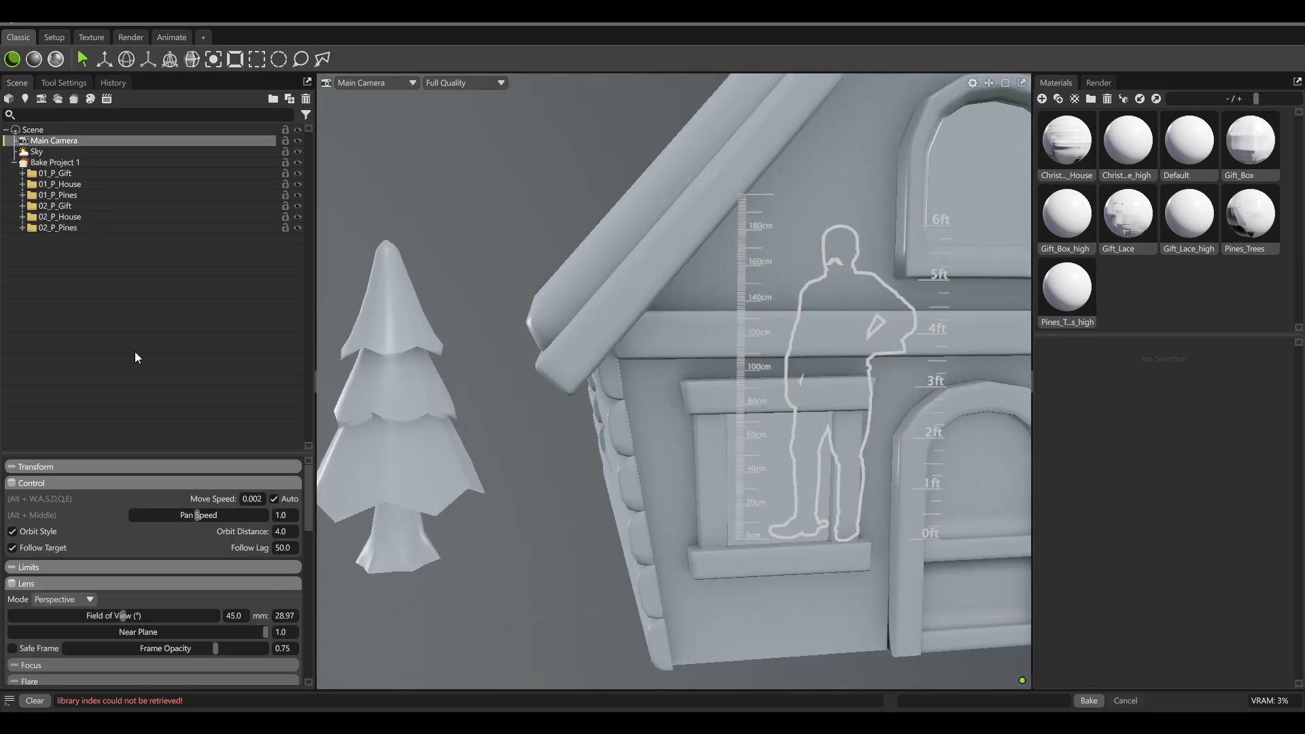
left_click(39, 568)
left_click(25, 568)
scroll(693, 445, "down", 5)
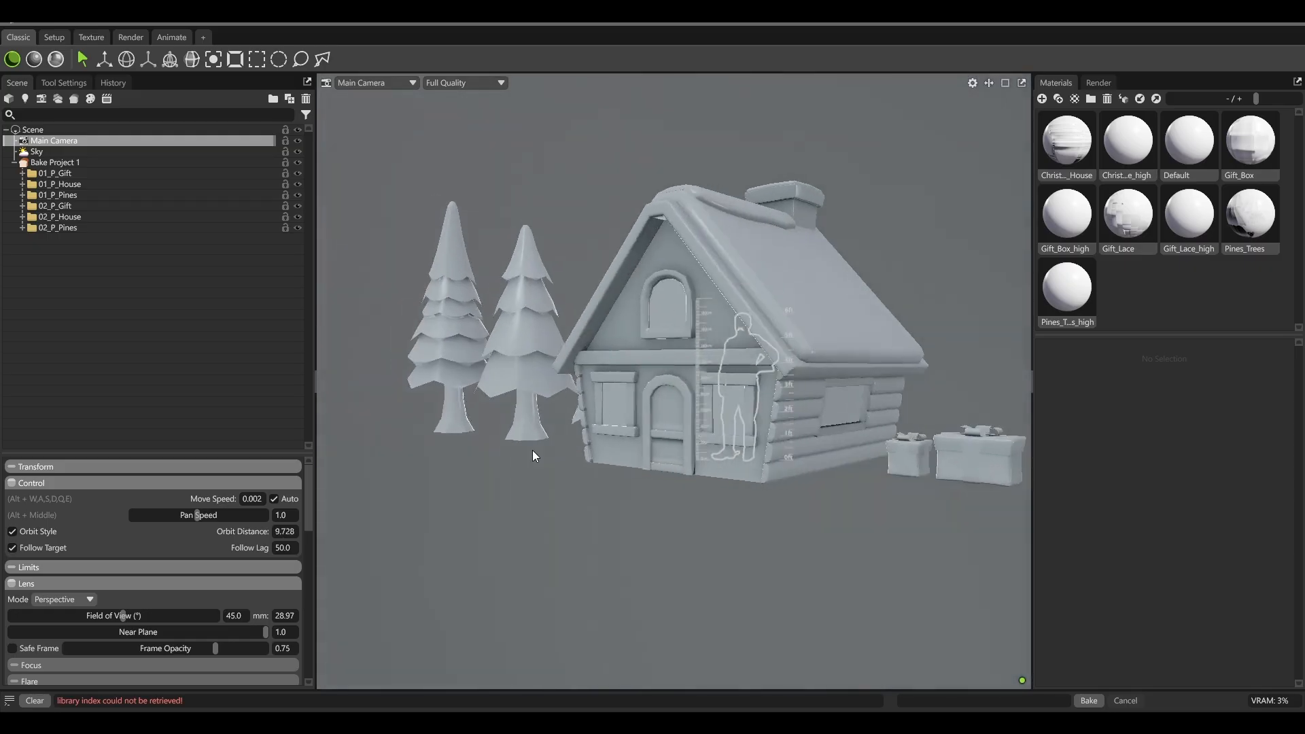
left_click_drag(532, 450, 499, 426, "alt")
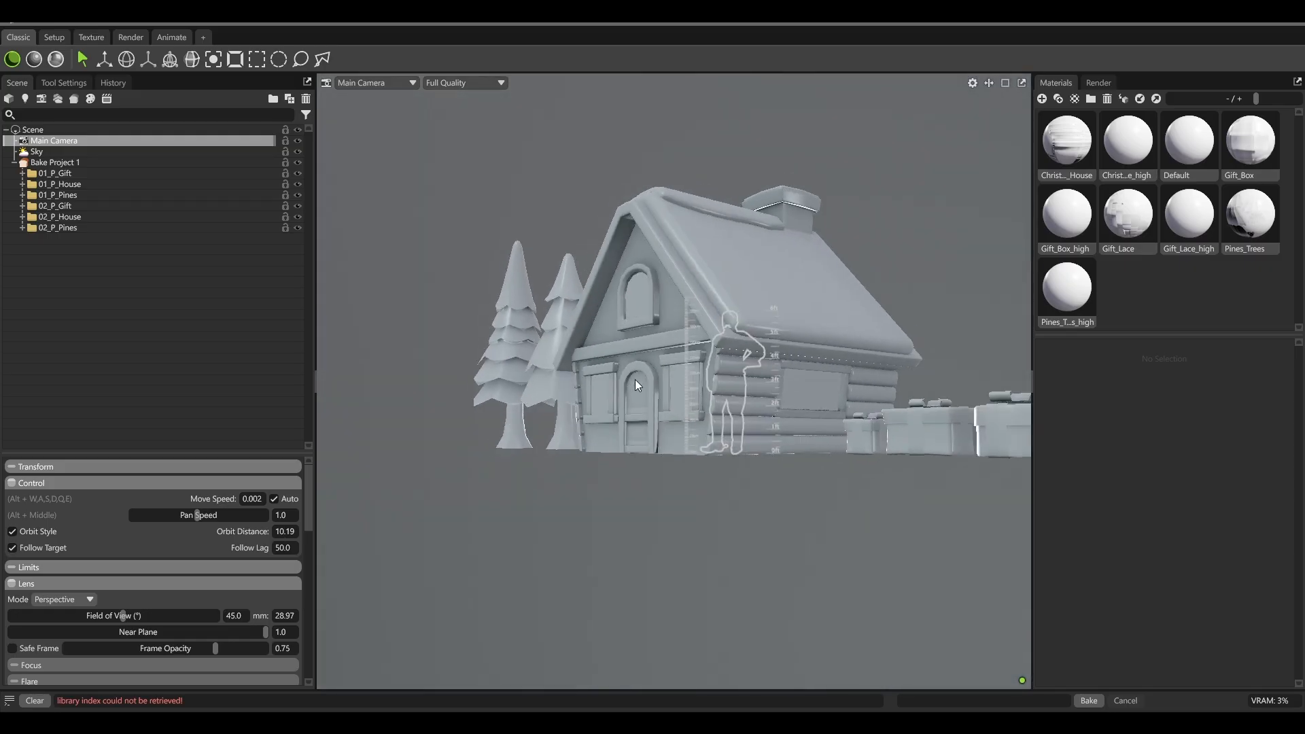
middle_click_drag(635, 379, 615, 437, "alt")
scroll(614, 438, "up", 2)
left_click_drag(614, 437, 871, 356, "alt")
Hide the scale reference in the viewport and inspect the baked house without it.
left_click(973, 82)
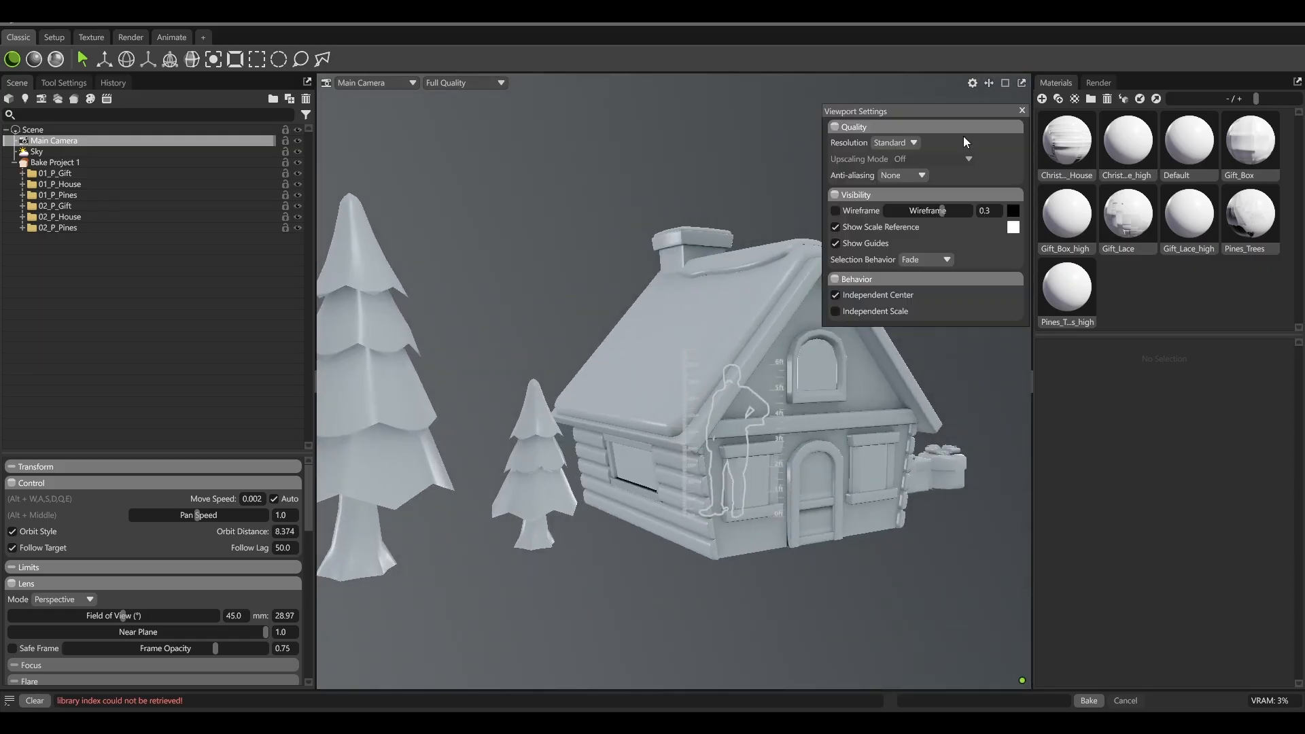
left_click(837, 227)
left_click(708, 494)
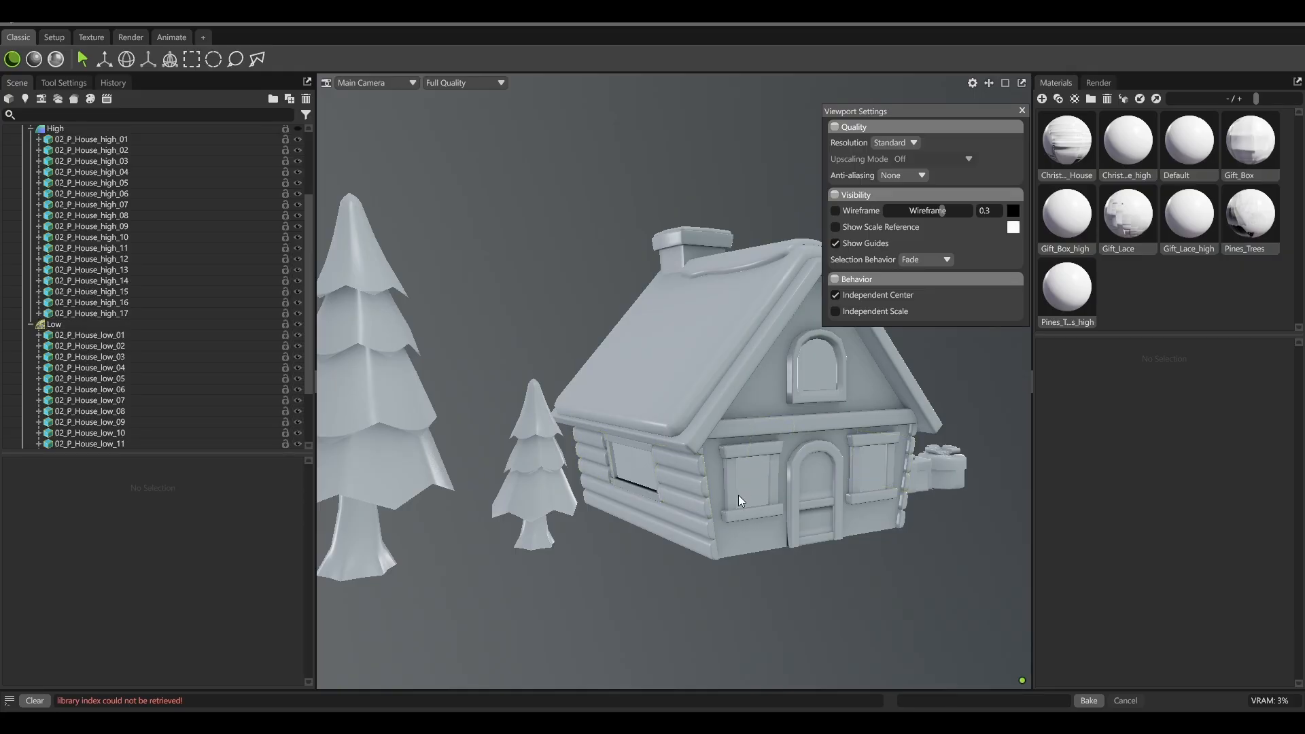
left_click_drag(738, 494, 643, 416, "alt")
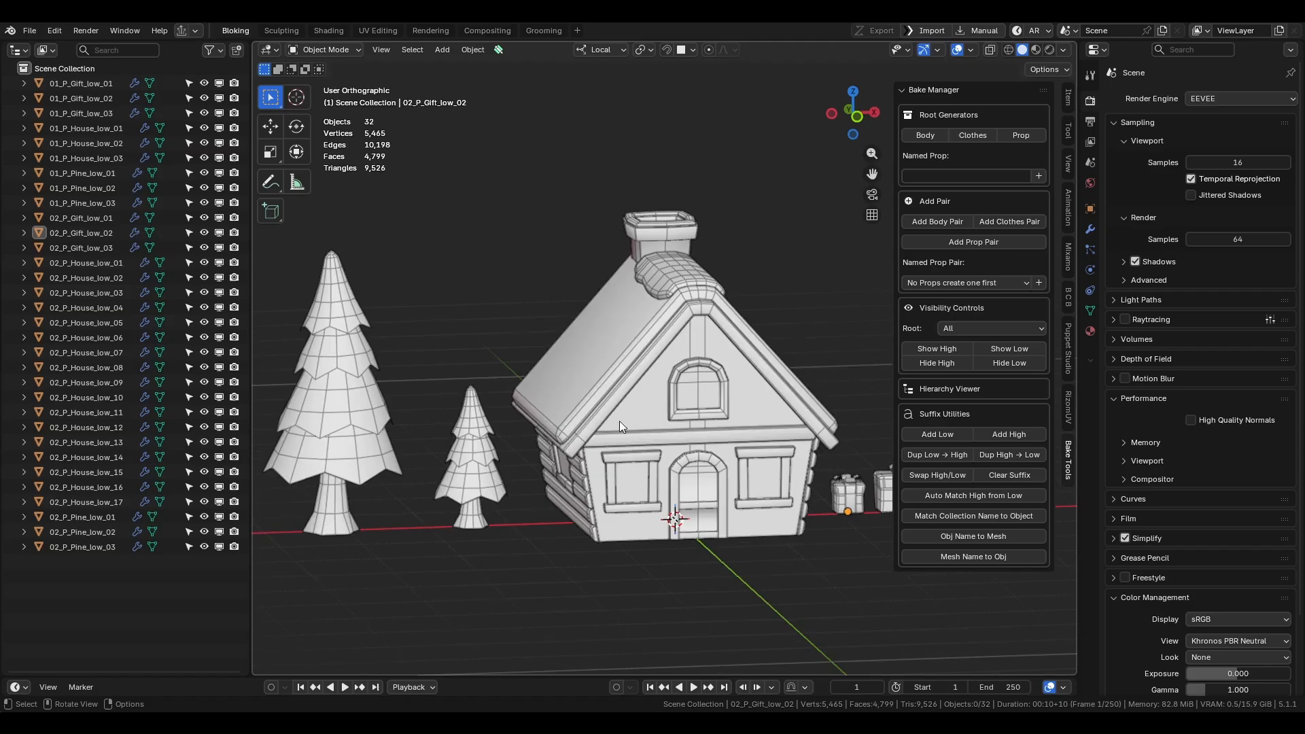
Switch to Blender, convert all the low-poly house parts to meshes, and join them into one object.
left_click_drag(527, 219, 816, 544)
right_click(627, 435)
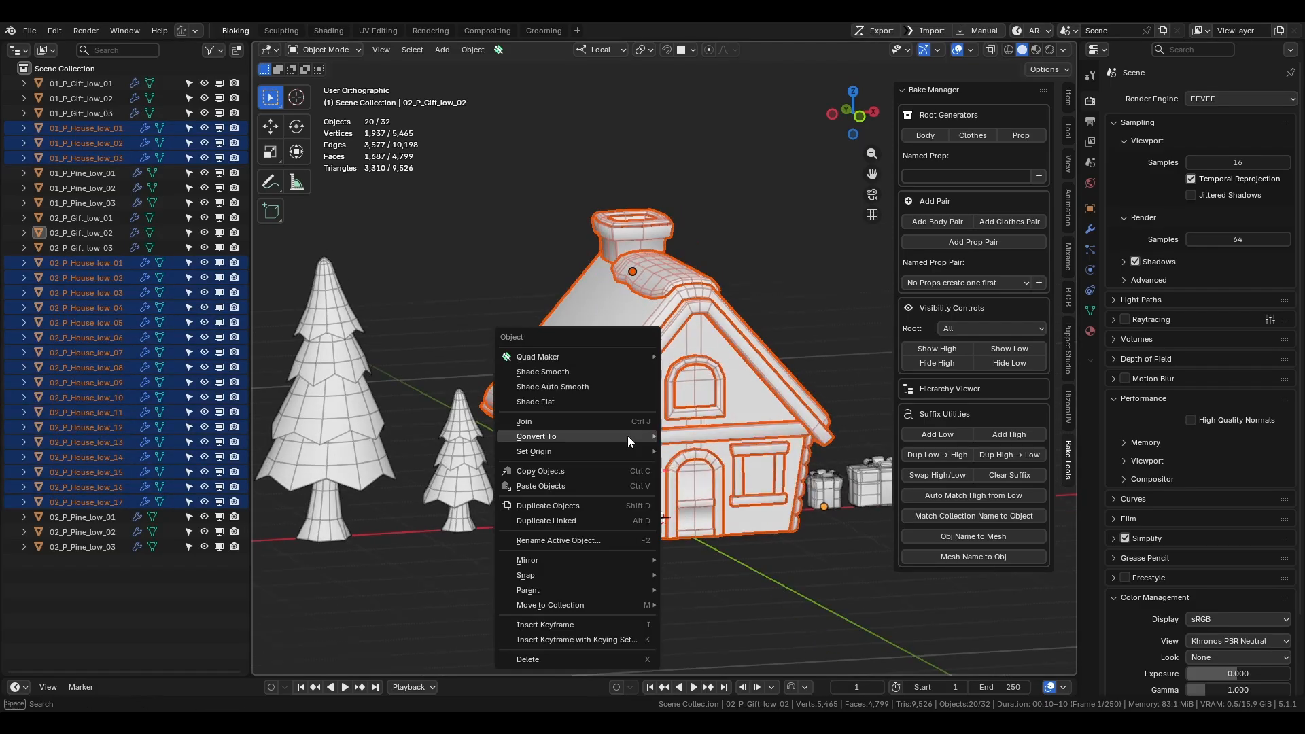
mouse_move(626, 435)
left_click(685, 436)
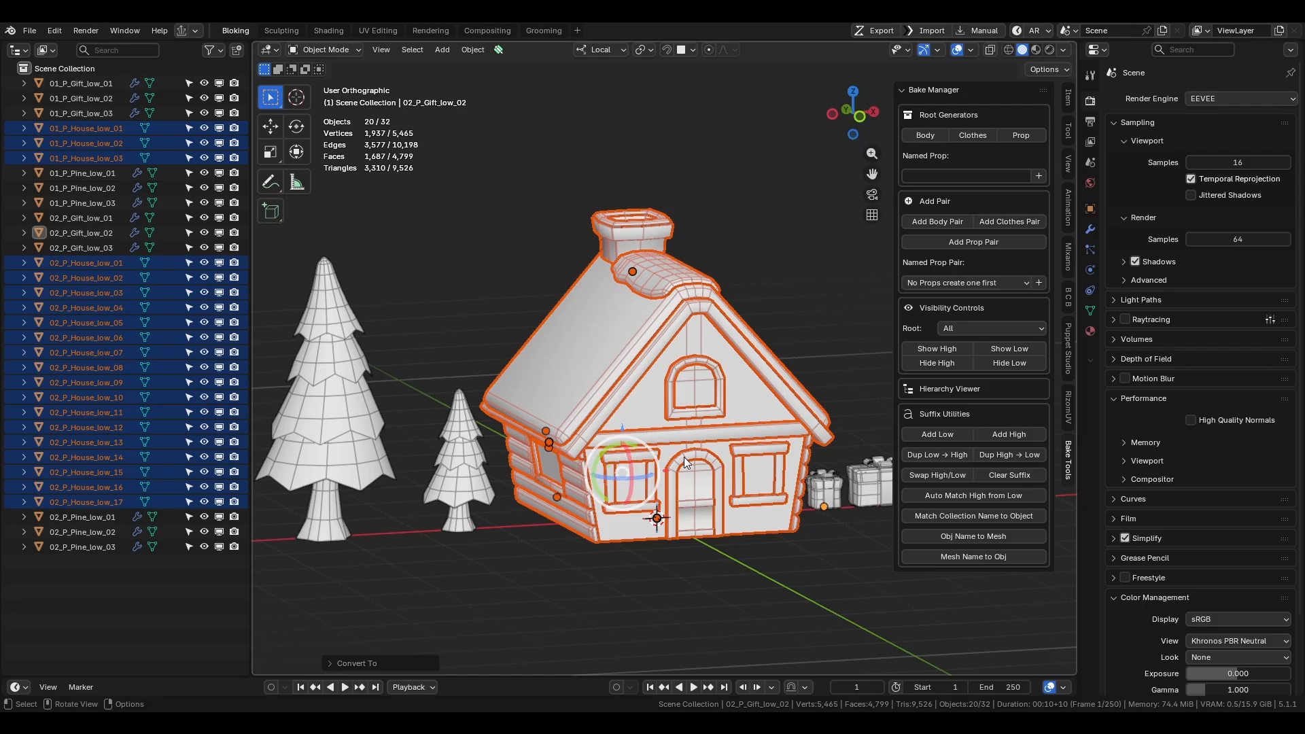
left_click(684, 457, "shift")
key("ctrl+j")
Rename the joined house as Christmas_House and apply the object name to its mesh data.
key("F2")
type("Christmas_House")
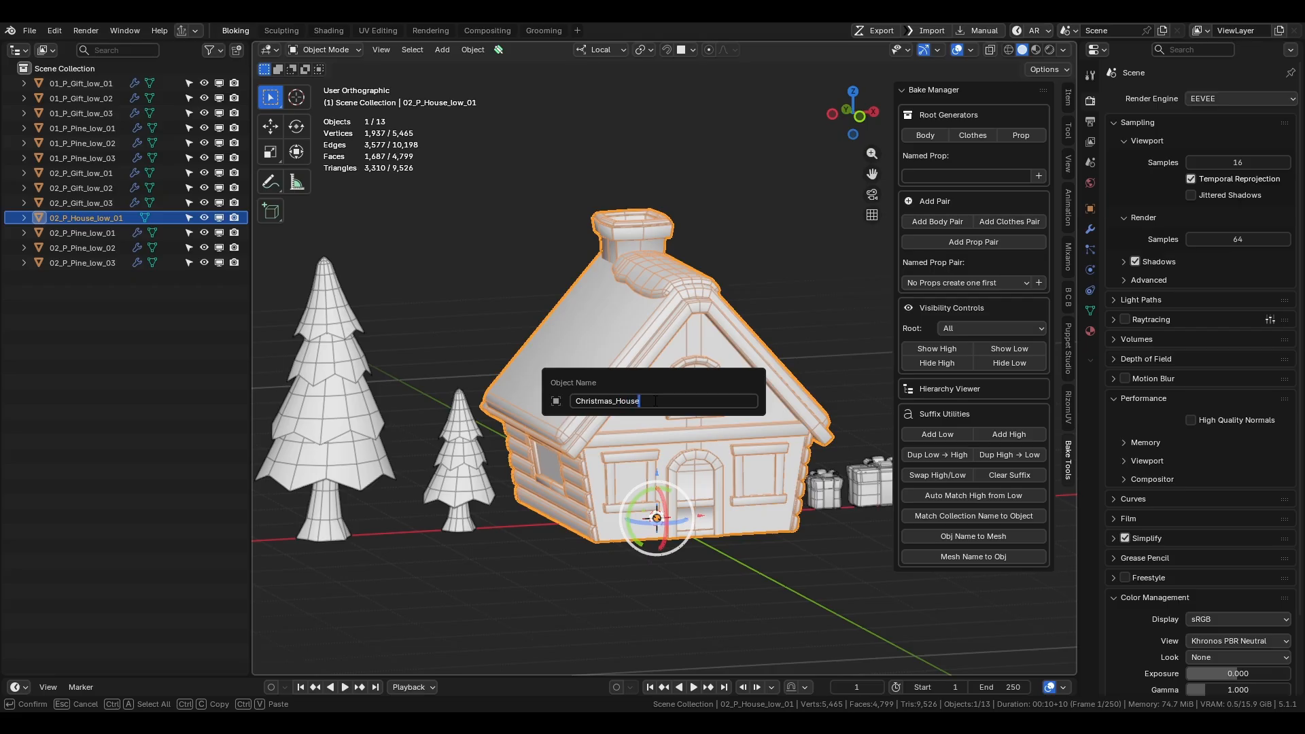
key("Return")
scroll(694, 423, "down", 1)
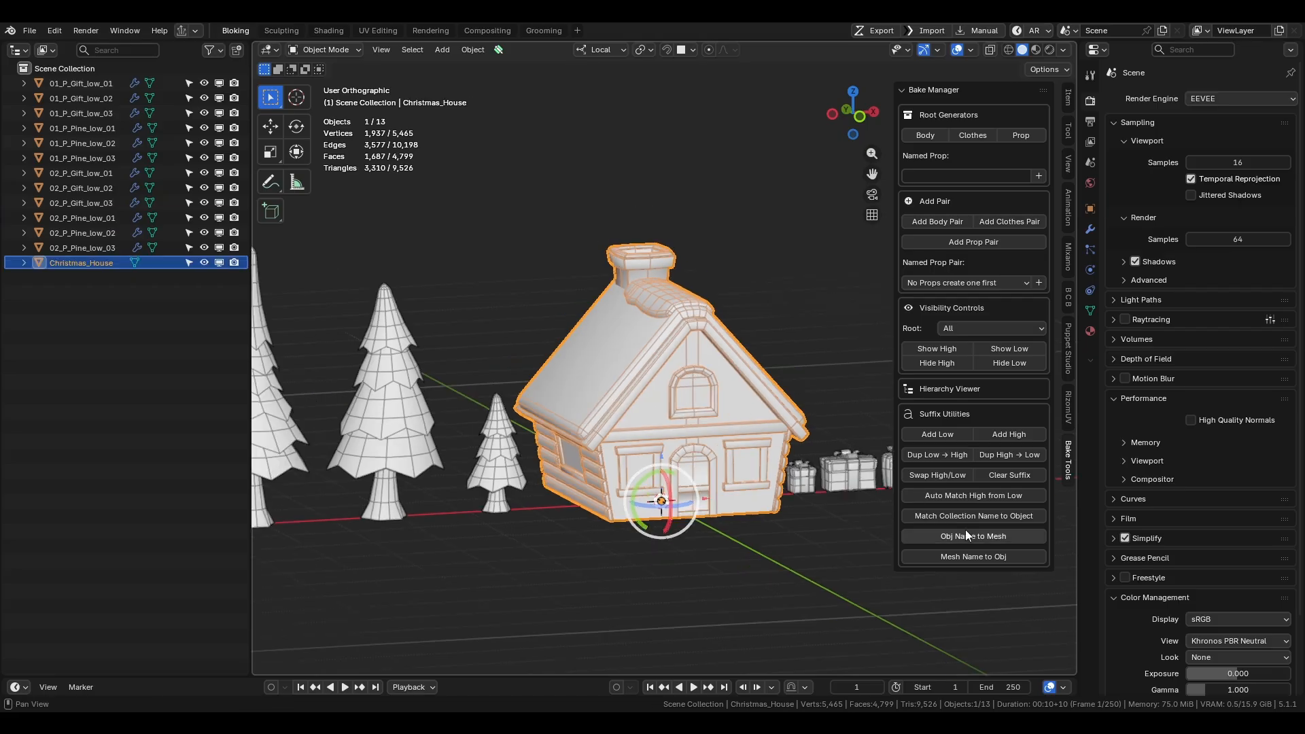
left_click(965, 535)
Name the six pine objects after their meshes, clear the _low suffix, and copy the object names to their mesh data.
scroll(778, 443, "down", 1)
scroll(780, 446, "down", 1)
left_click_drag(333, 336, 588, 511)
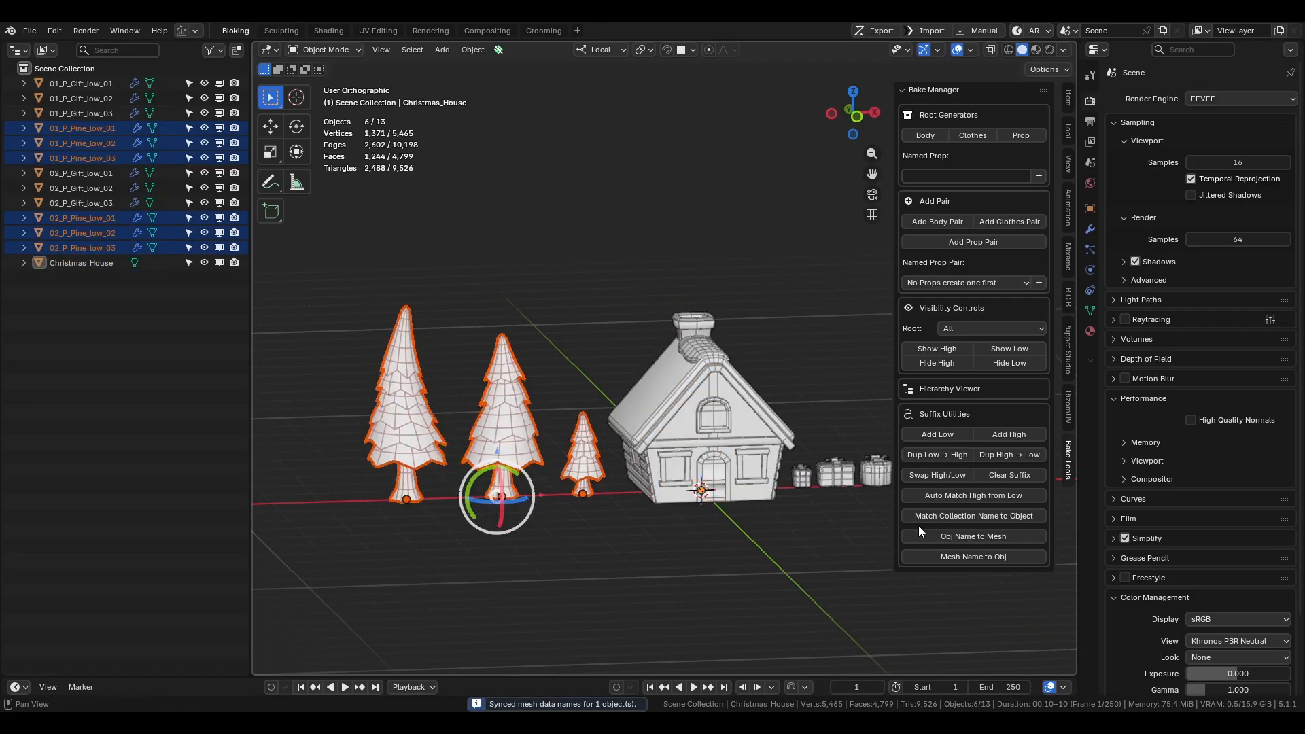
left_click(960, 553)
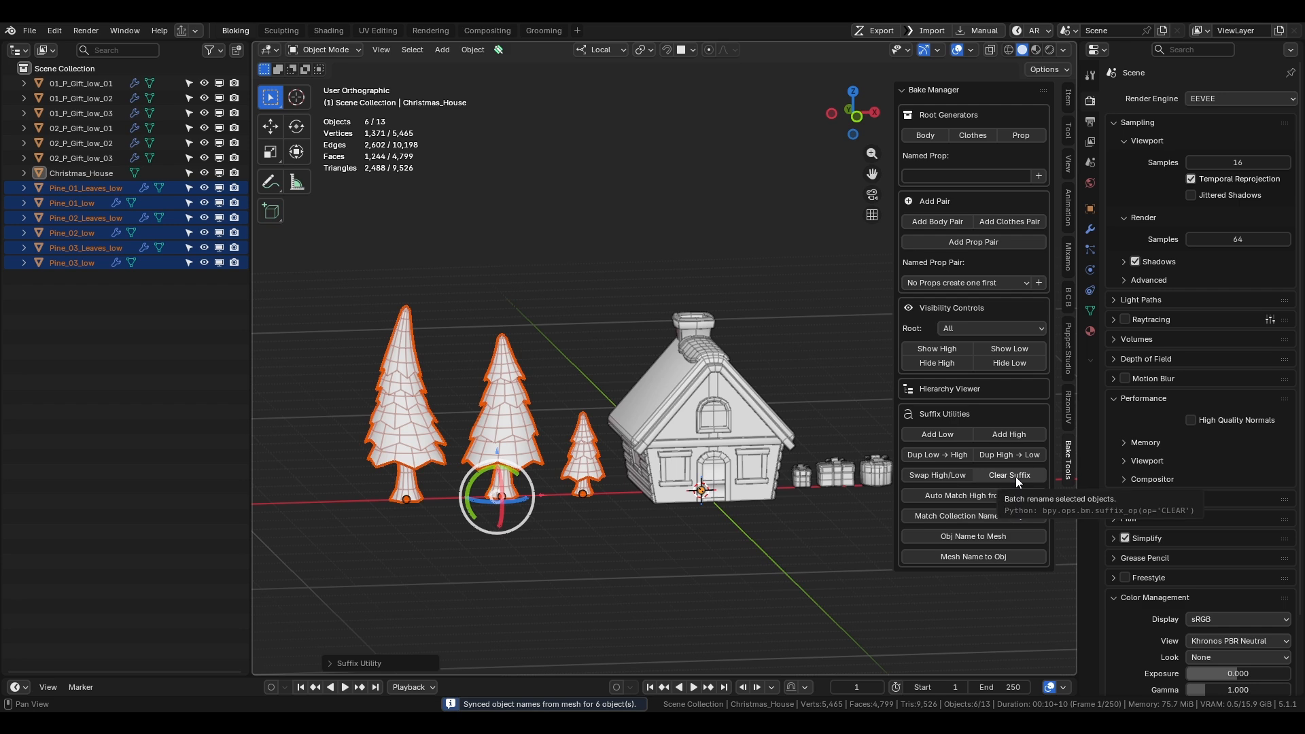
left_click(996, 537)
Join each pine's leaves into its trunk object, for Pine_01, Pine_02 and Pine_03.
scroll(731, 490, "down", 1)
scroll(806, 478, "up", 3)
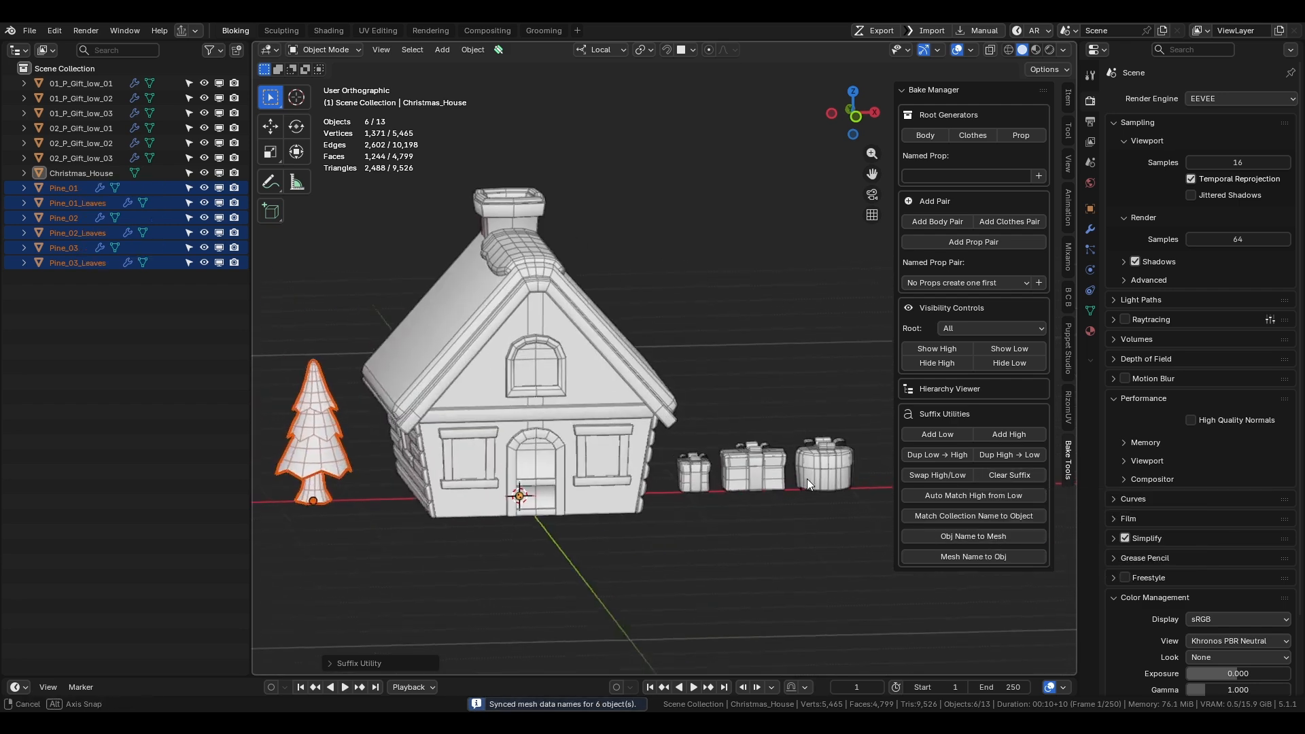
scroll(666, 488, "down", 2)
left_click(361, 422)
left_click(353, 475, "shift")
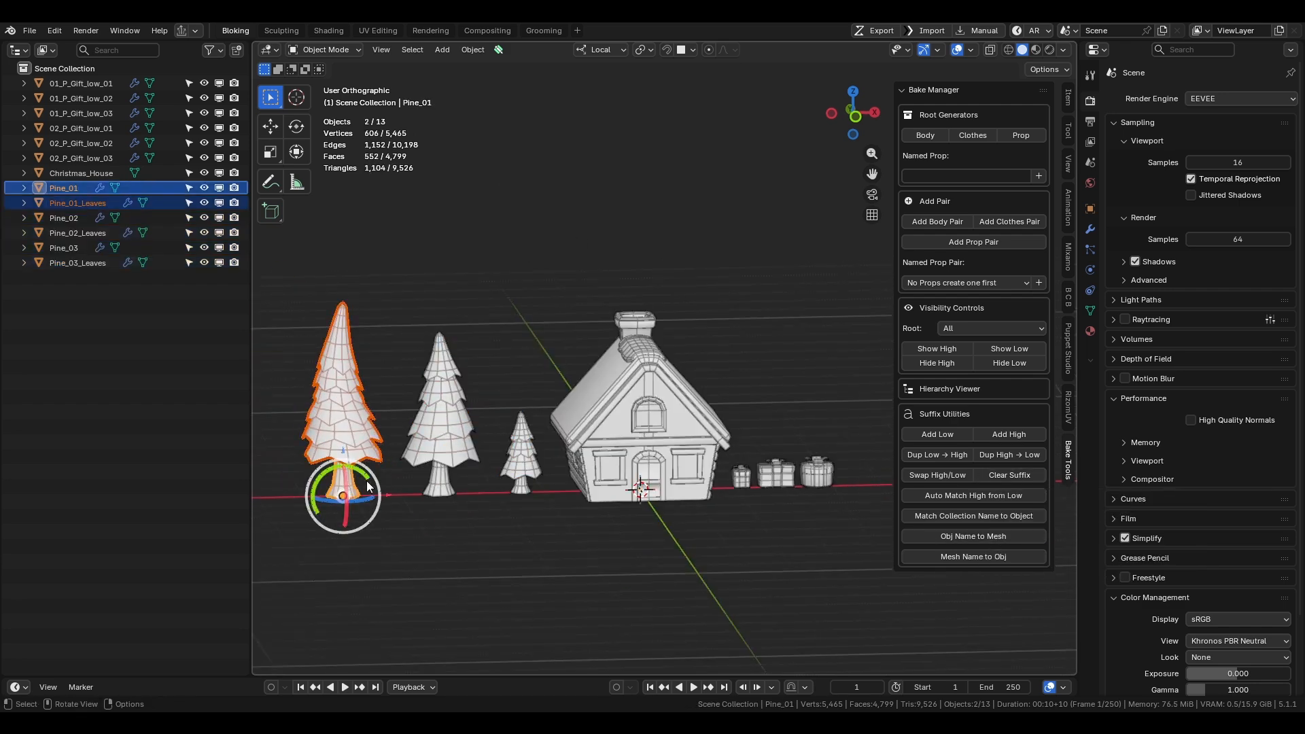
key("ctrl+j")
left_click(439, 435)
left_click(438, 484, "shift")
key("ctrl+j")
left_click(521, 448)
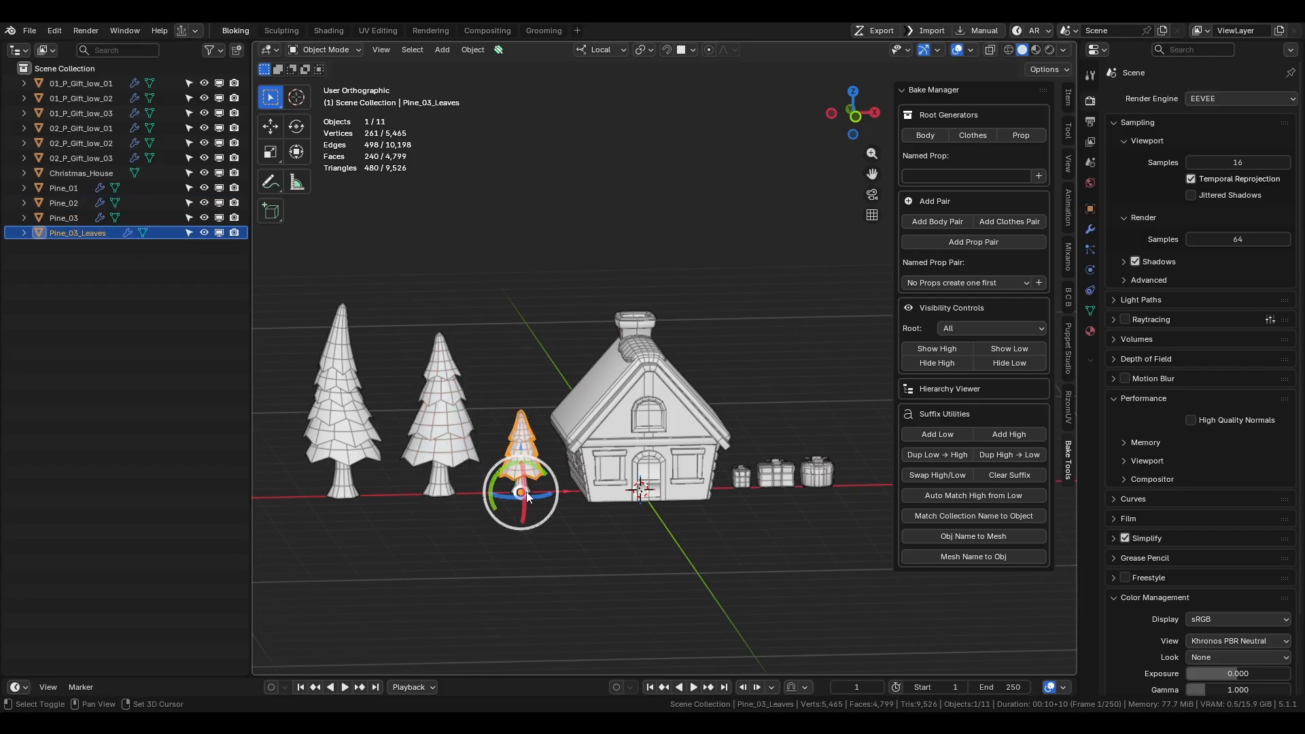
left_click(528, 493, "shift")
key("ctrl+j")
Name the six gift and lace objects after their meshes and clear the _low suffix.
scroll(751, 475, "up", 3)
left_click_drag(877, 451, 701, 495)
scroll(701, 496, "down", 4)
scroll(815, 500, "up", 4)
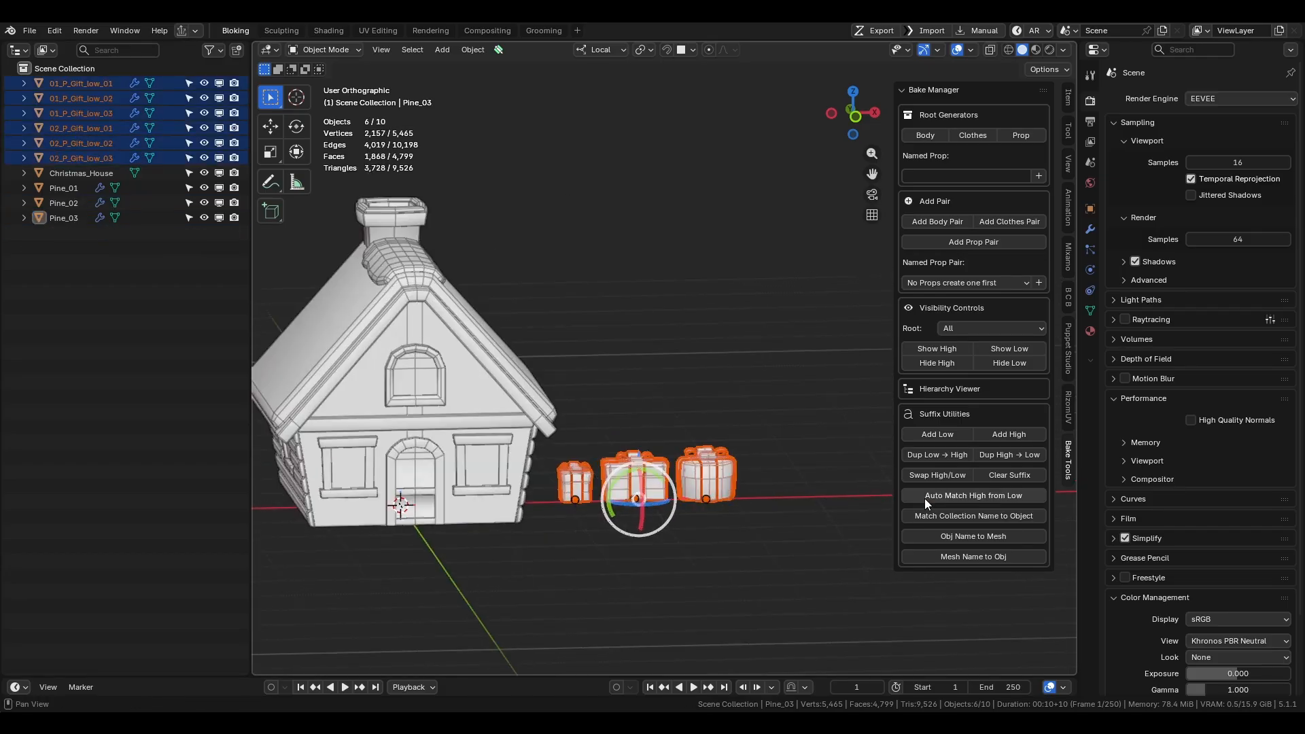
left_click(972, 556)
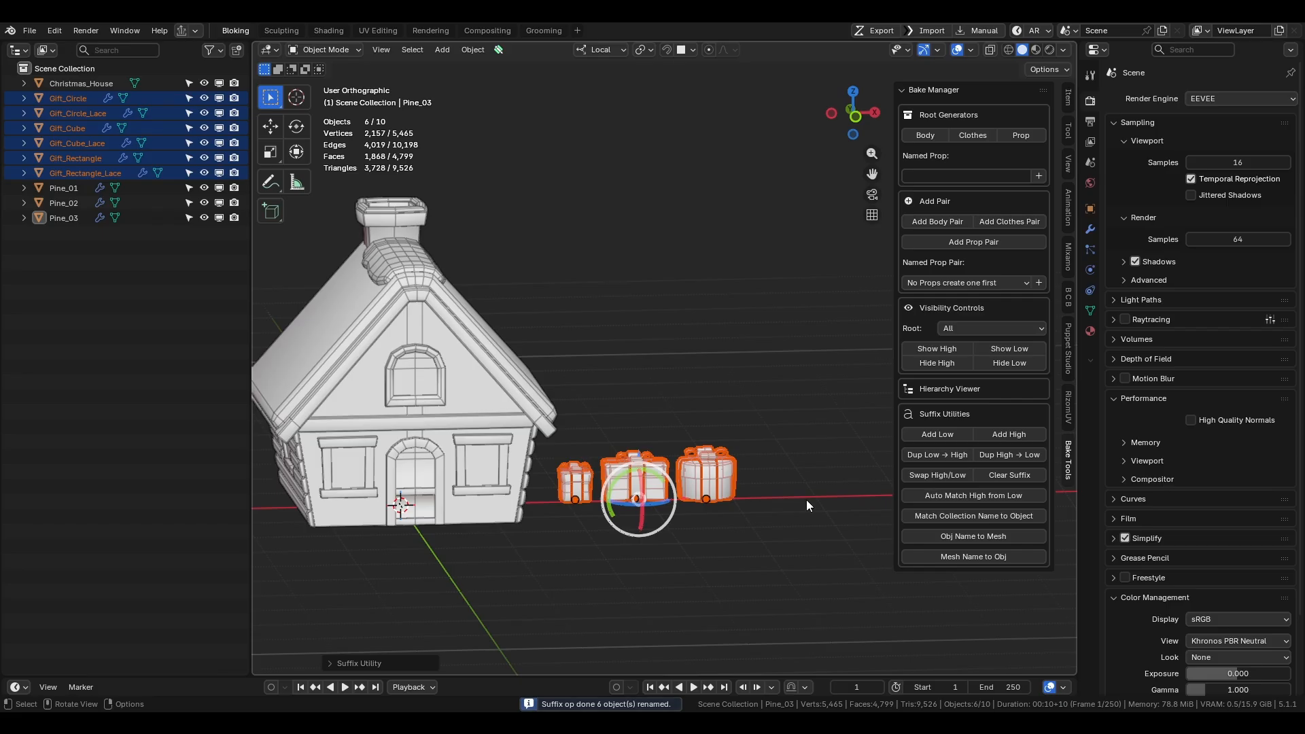
Join each gift's lace into its box object, for Gift_Circle, Gift_Rectangle and Gift_Cube.
scroll(727, 482, "up", 5)
left_click(700, 460)
left_click(719, 448, "shift")
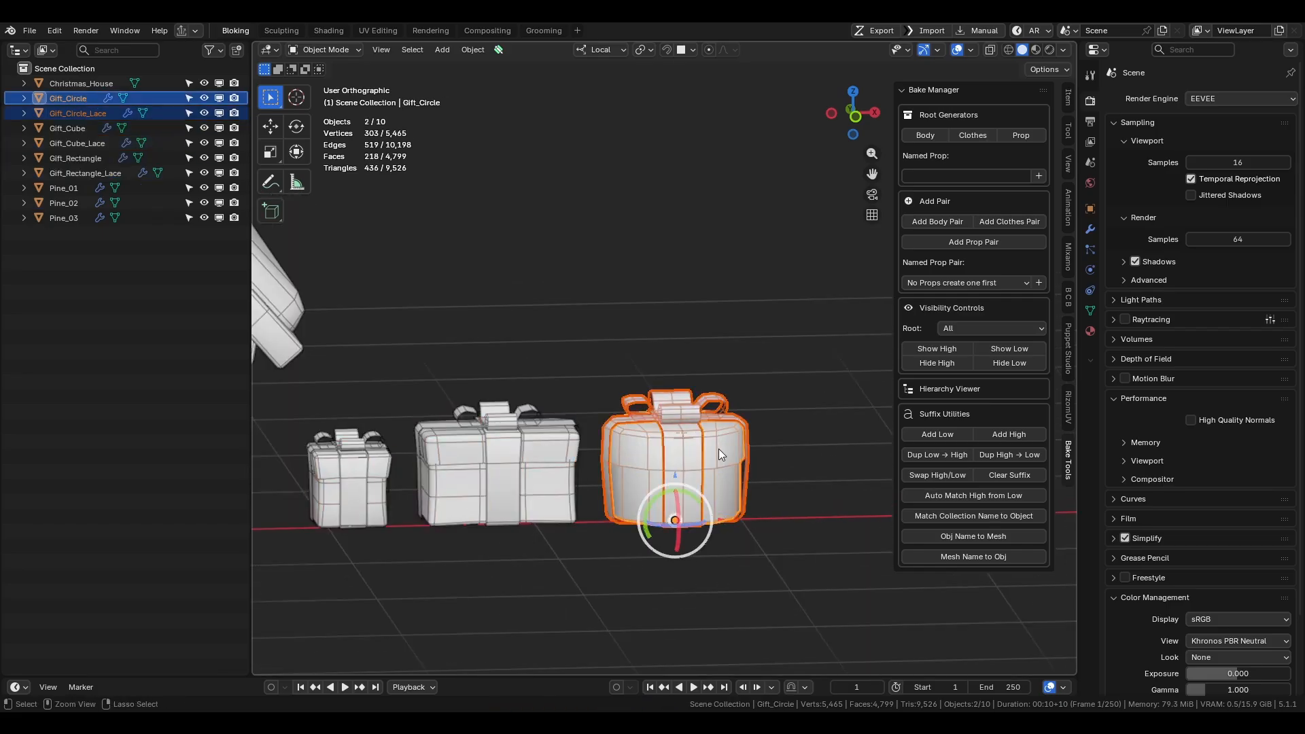
key("ctrl+j")
left_click(545, 426)
left_click(548, 452, "shift")
key("ctrl+j")
left_click(386, 461)
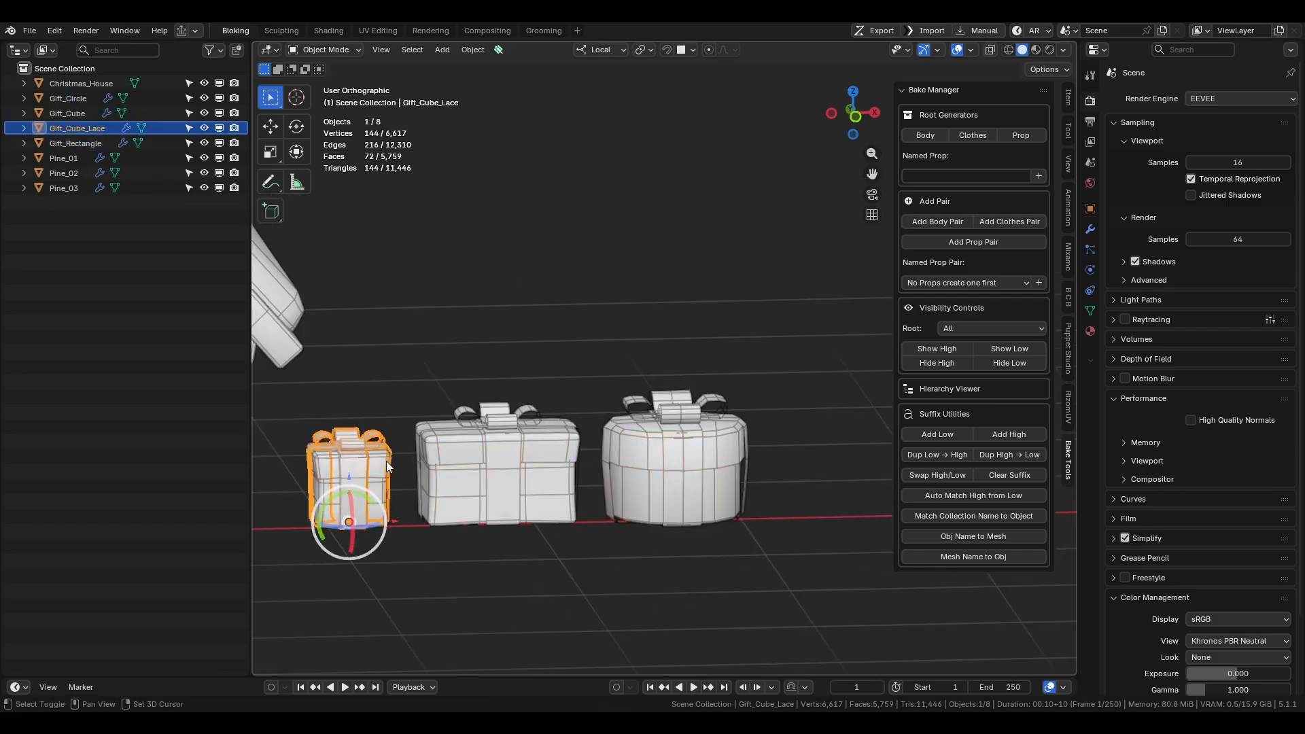
left_click(380, 475, "shift")
key("ctrl+j")
scroll(471, 468, "down", 2)
scroll(472, 470, "up", 3)
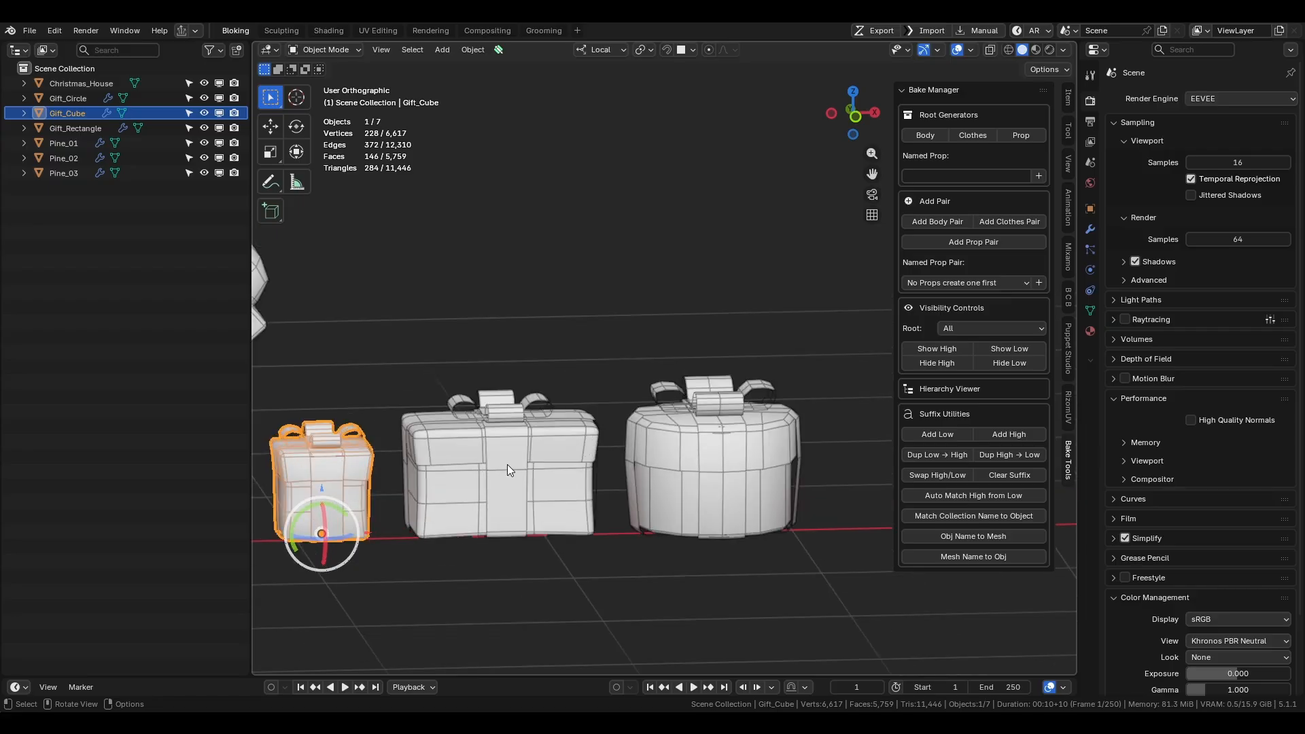